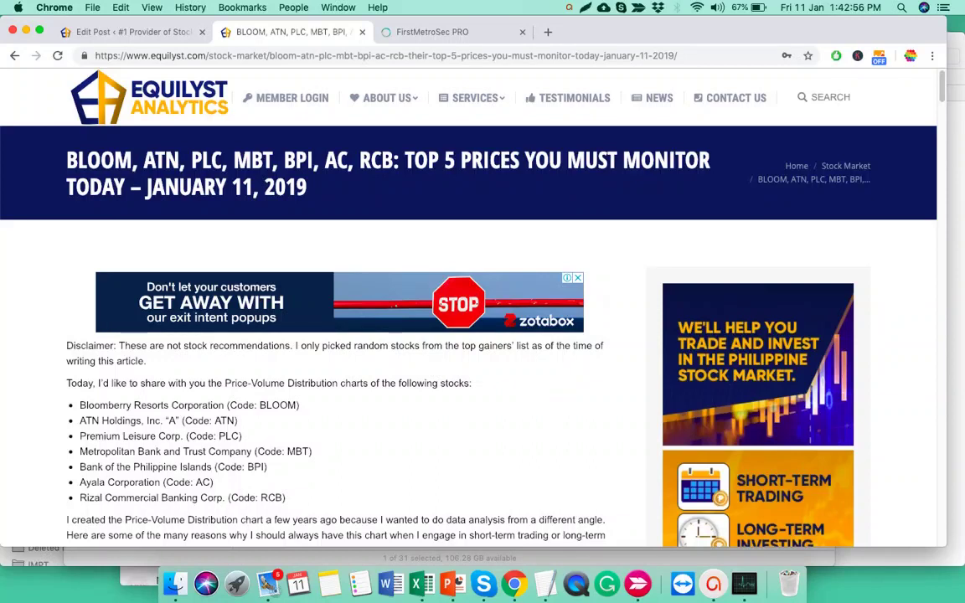
- Read the article's stock list, the reasons for using the Price-Volume Distribution chart, and the Bloomberry Resorts Corporation section
scroll(527, 414, "down", 1)
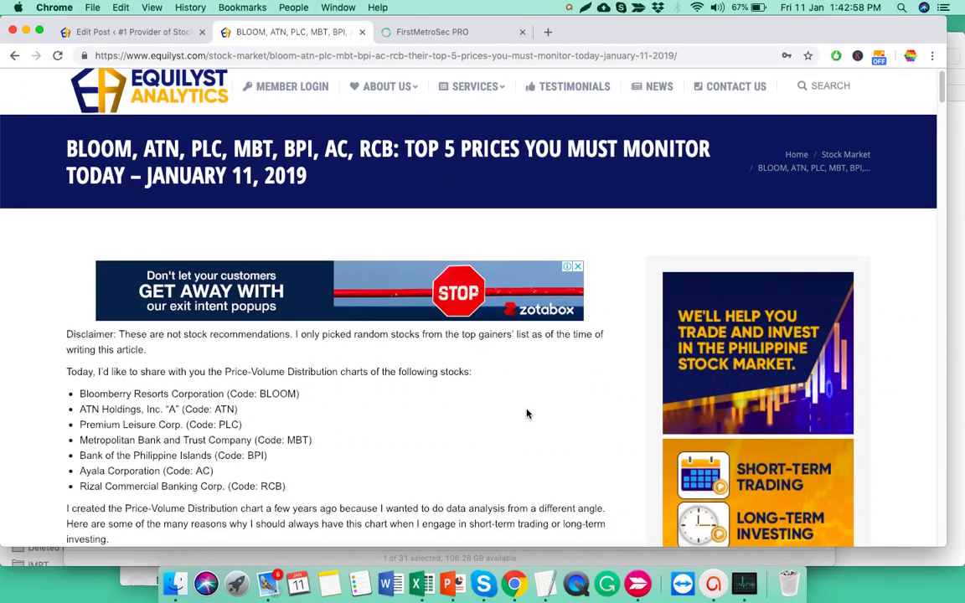
scroll(526, 414, "down", 3)
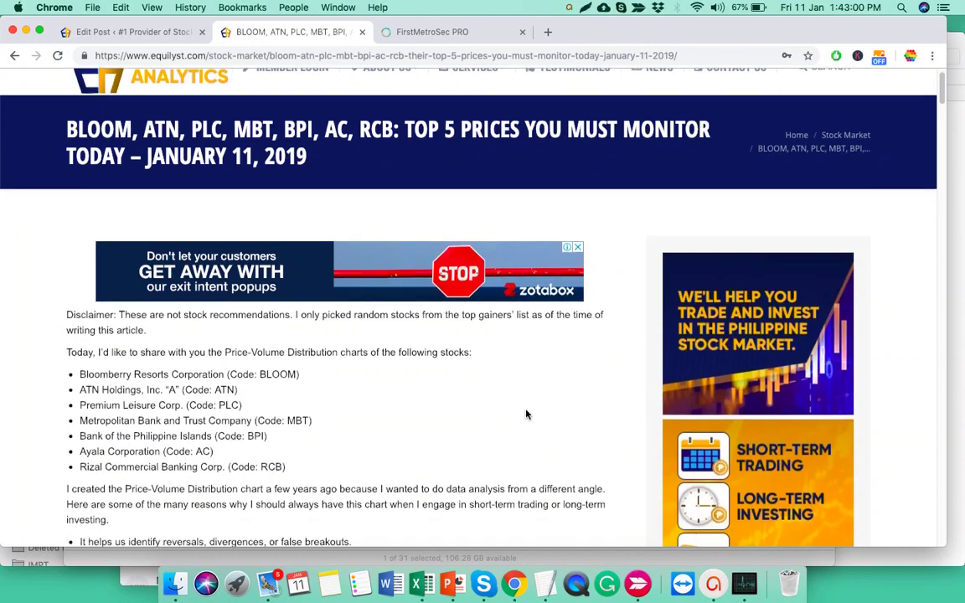
scroll(527, 413, "down", 10)
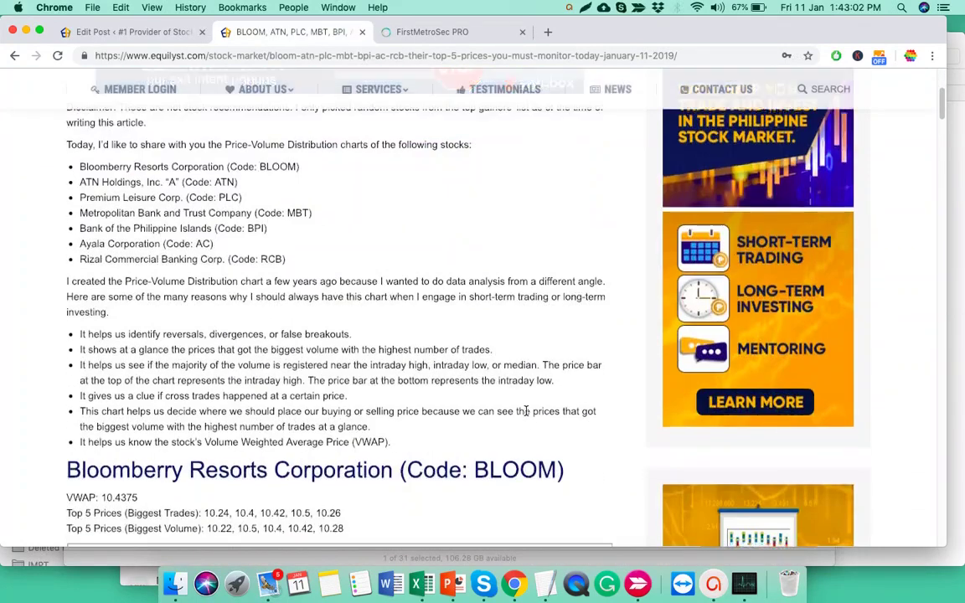
scroll(518, 411, "down", 2)
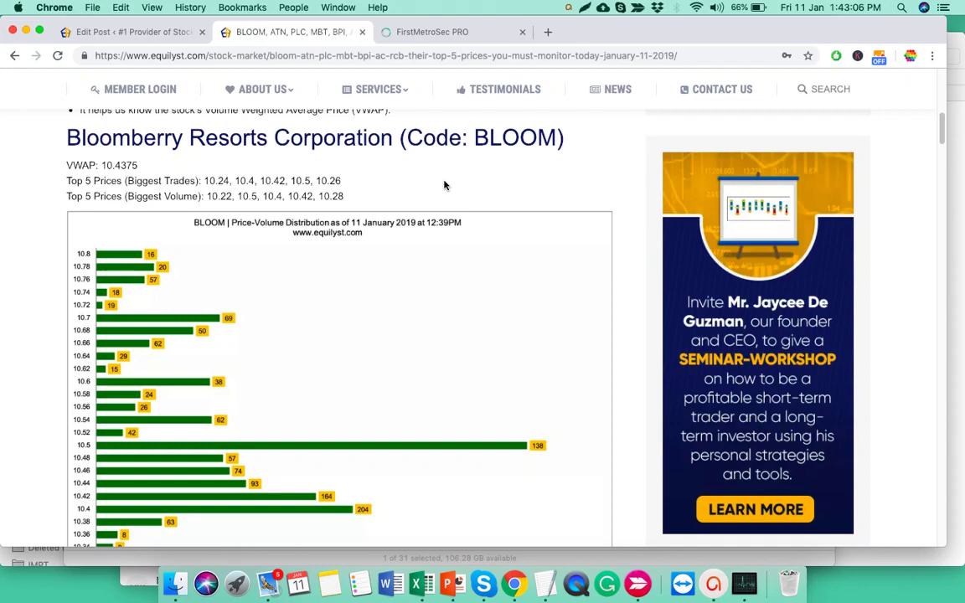
scroll(445, 185, "up", 10)
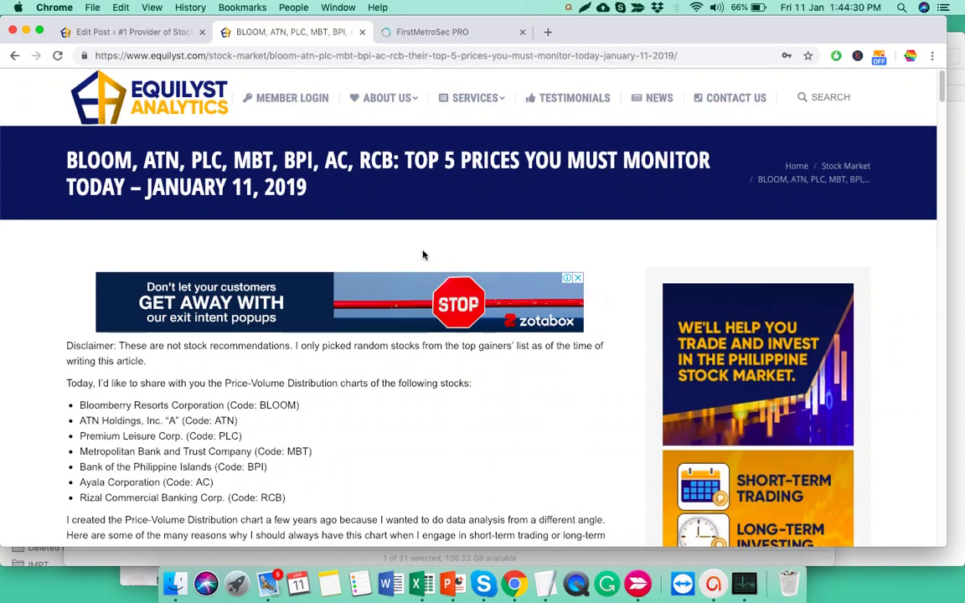
scroll(363, 400, "down", 3)
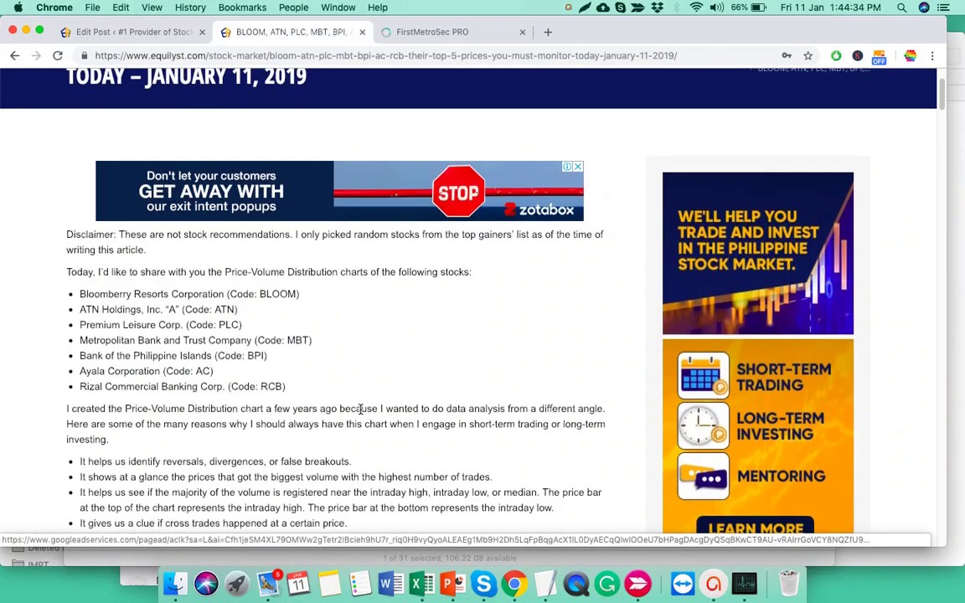
scroll(360, 409, "down", 9)
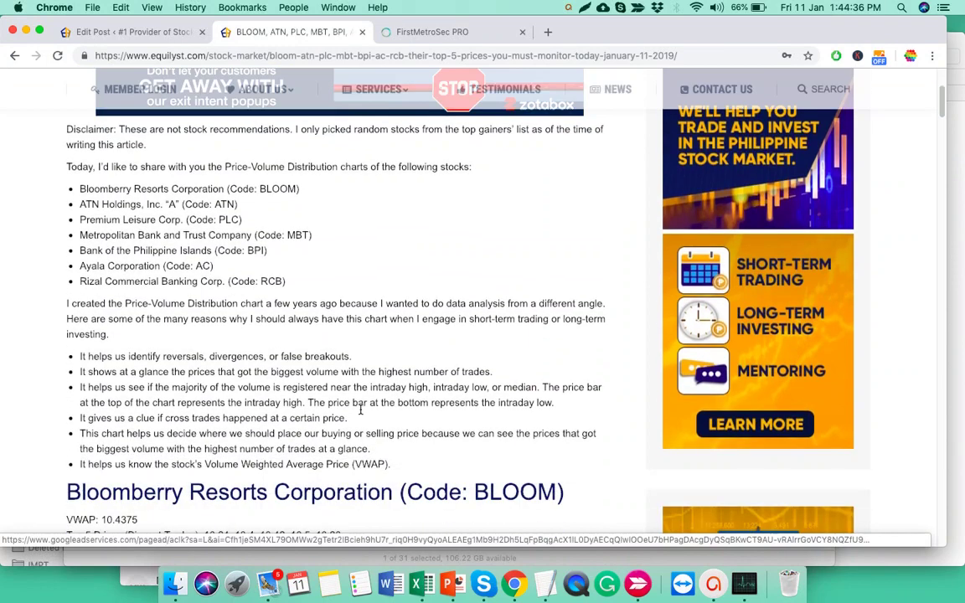
scroll(360, 405, "down", 1)
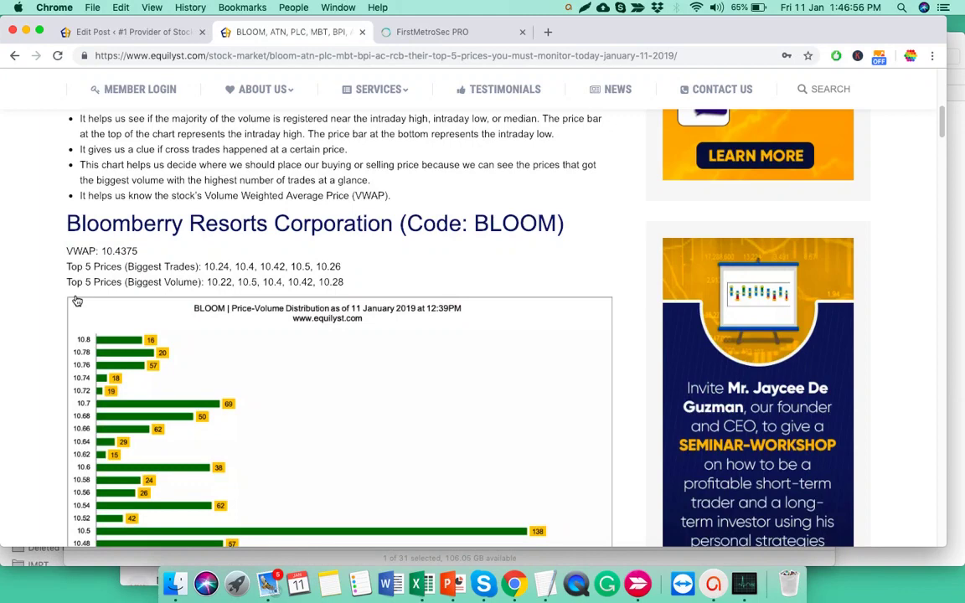
- Check the FirstMetroSec PRO stock quote page and highlight BLOOM's VWAP and top 5 price lines in the Equilyst article
left_click(424, 36)
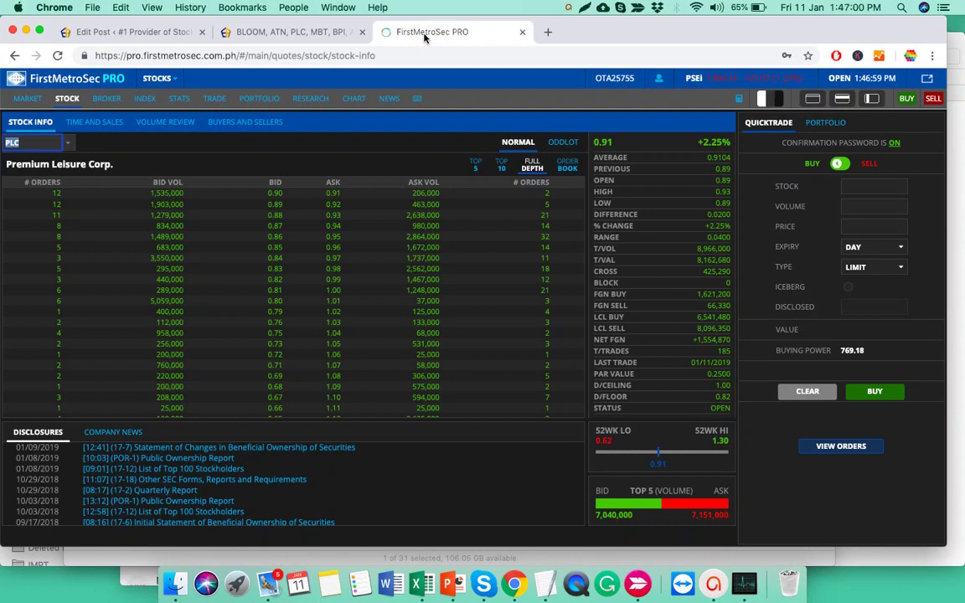
left_click(315, 38)
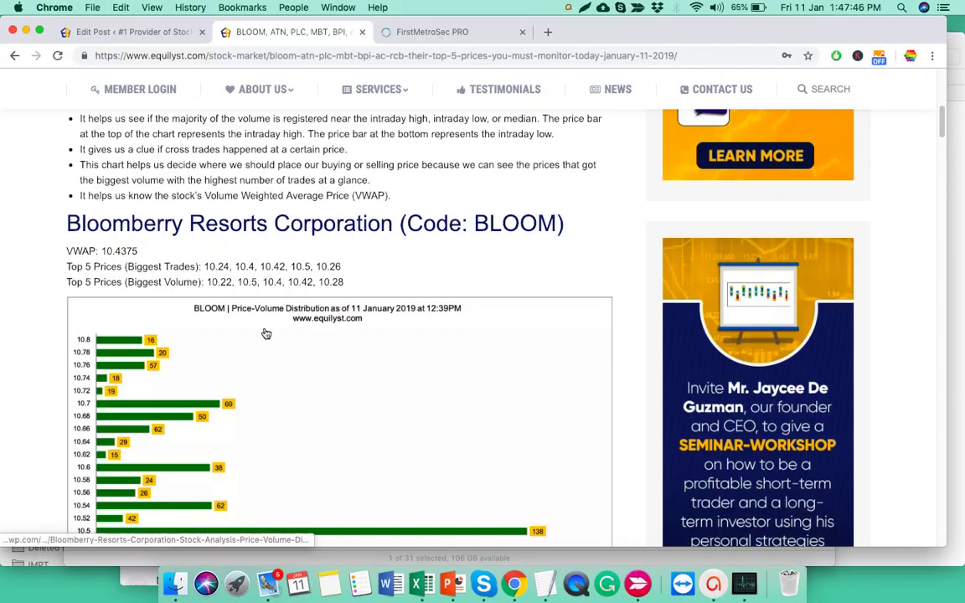
scroll(307, 343, "down", 1)
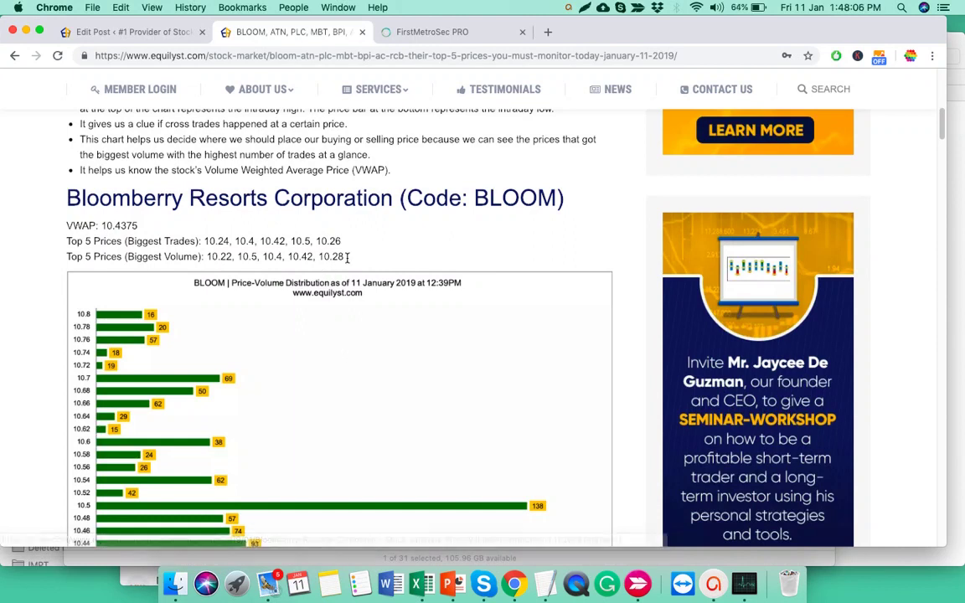
left_click_drag(346, 257, 66, 224)
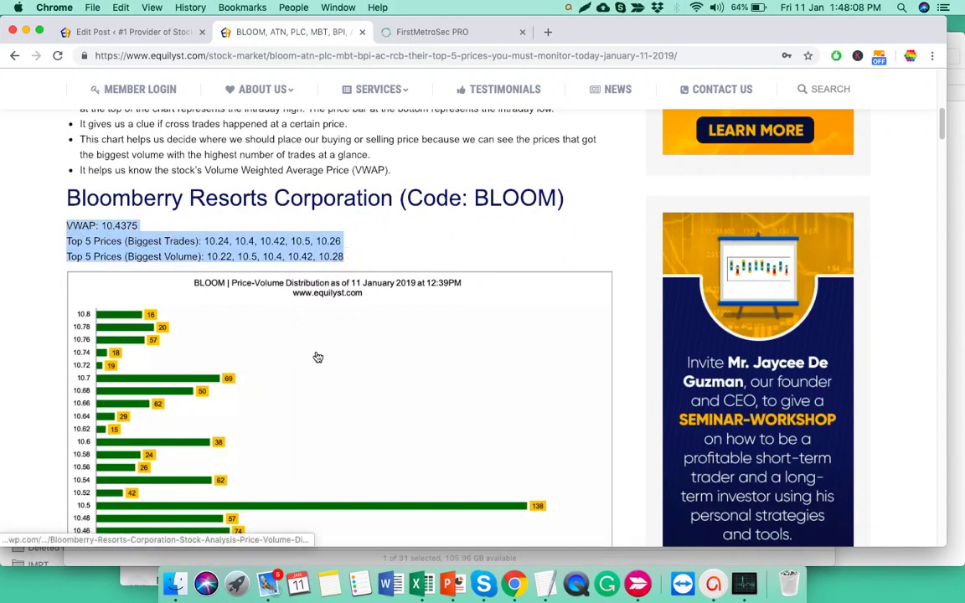
scroll(318, 357, "down", 1)
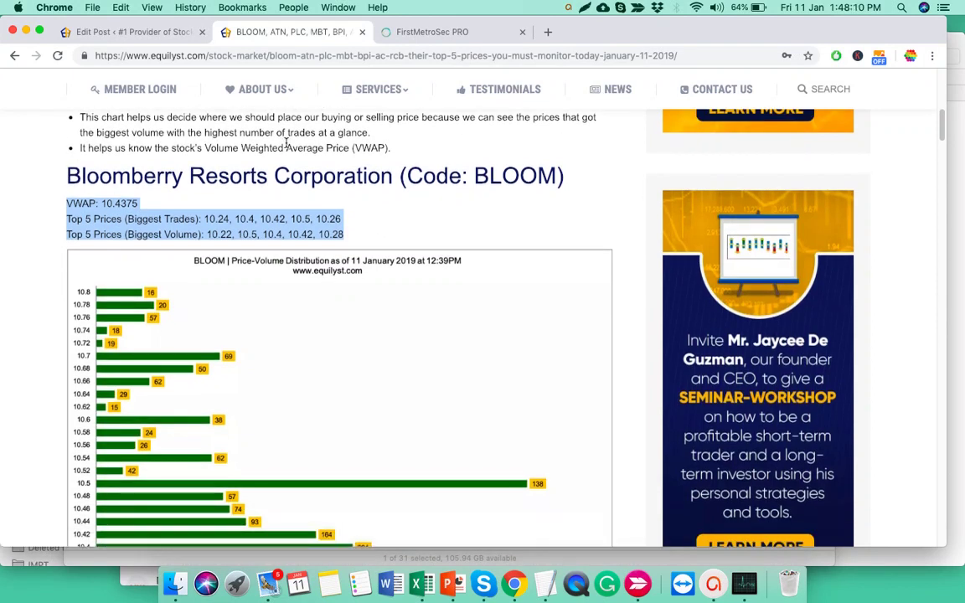
left_click(354, 239)
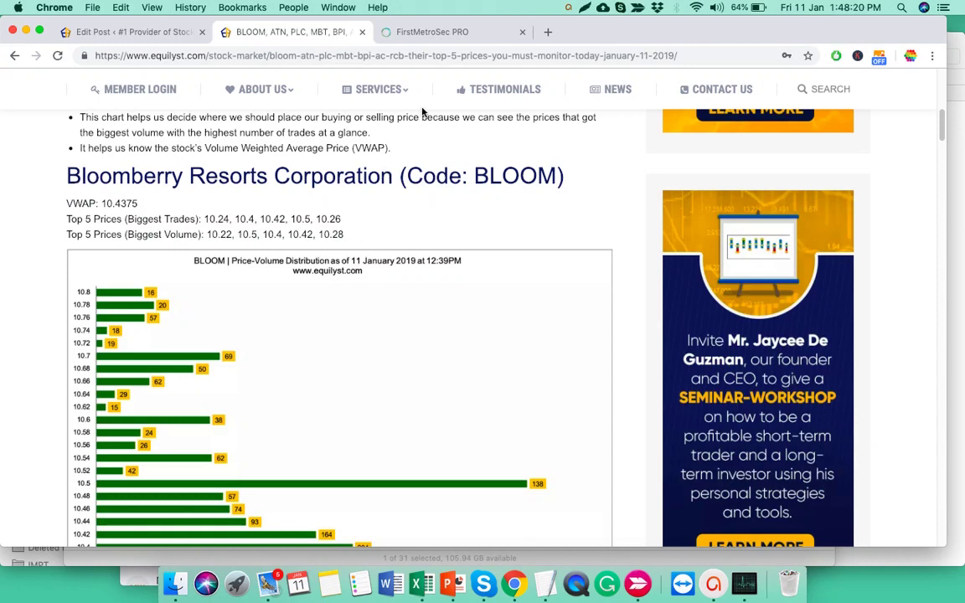
- Switch to FirstMetroSec PRO and load the stock information for BLOOM
left_click(444, 33)
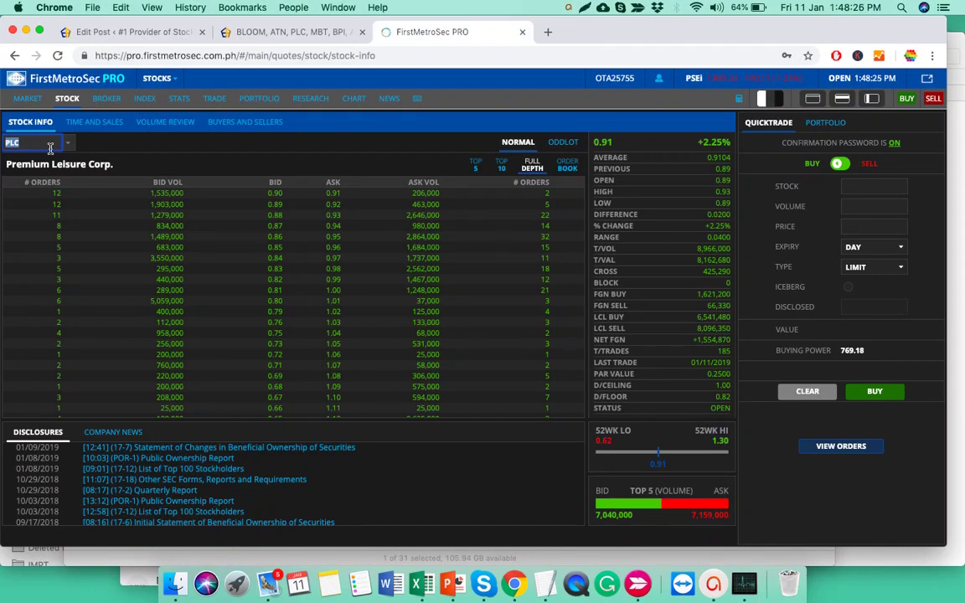
type("BLOOM")
key("Return")
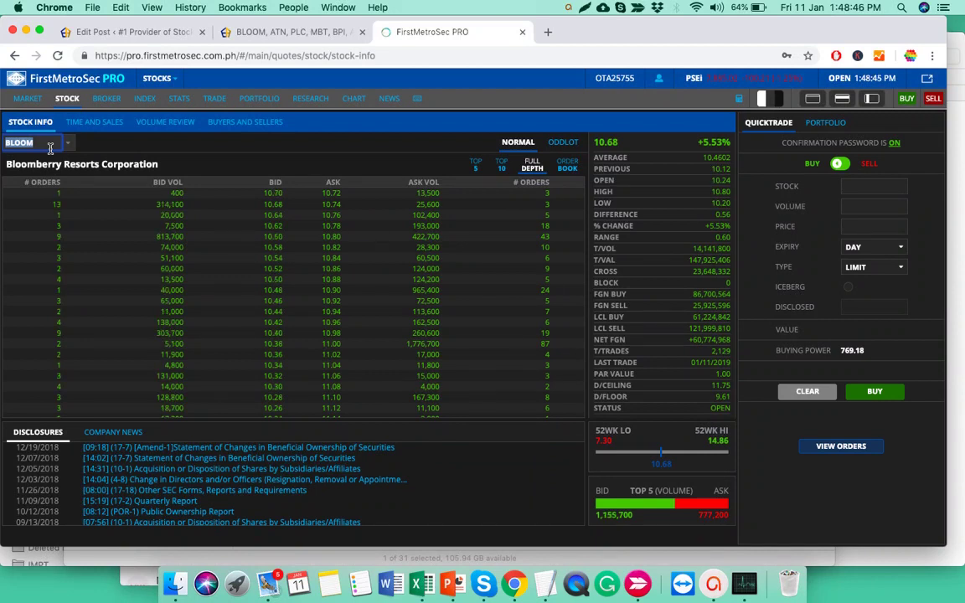
- Check BLOOM's live quote against the Equilyst article and highlight its top 5 prices by biggest trades and by biggest volume
left_click(236, 35)
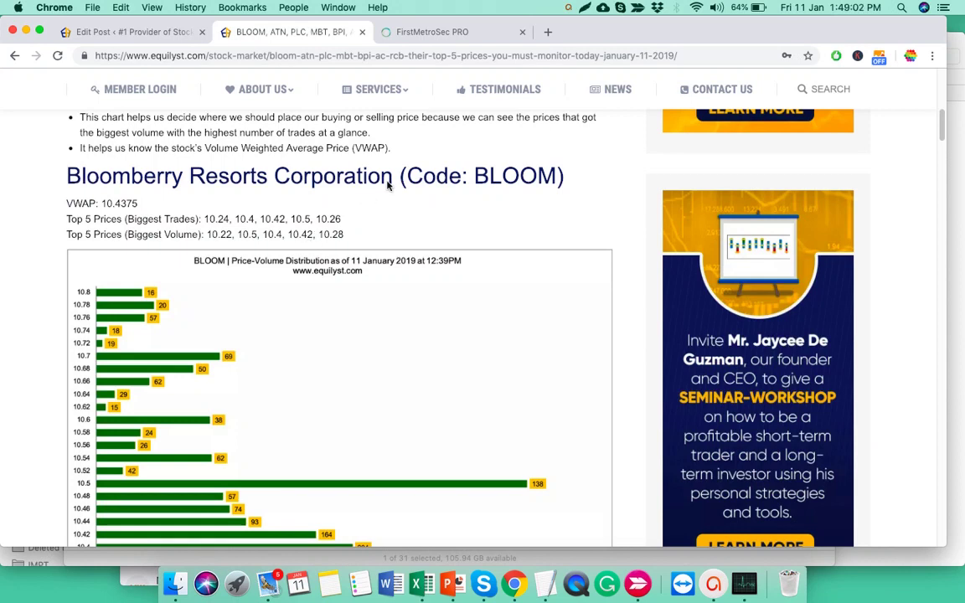
left_click(463, 34)
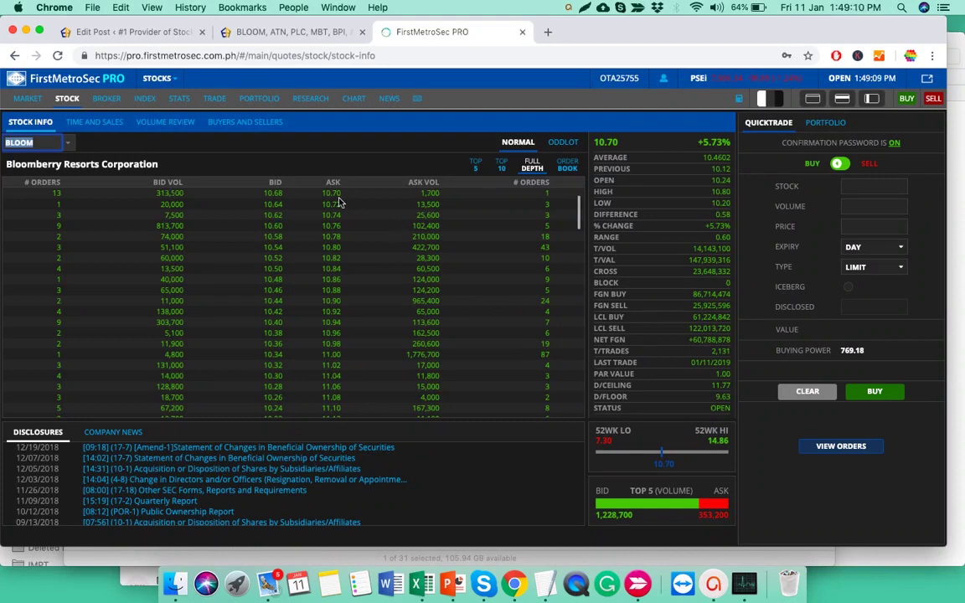
left_click(296, 31)
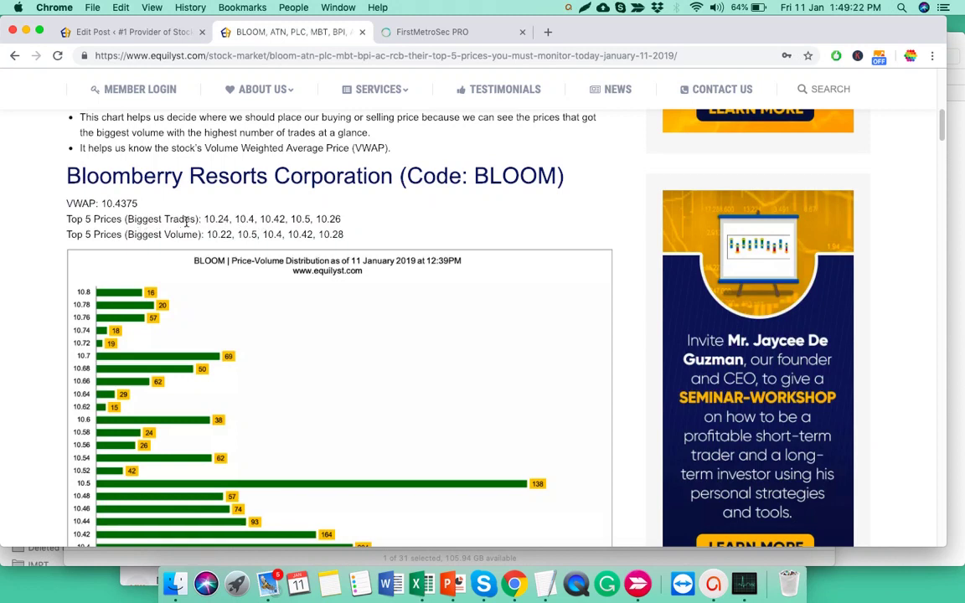
left_click_drag(206, 219, 338, 217)
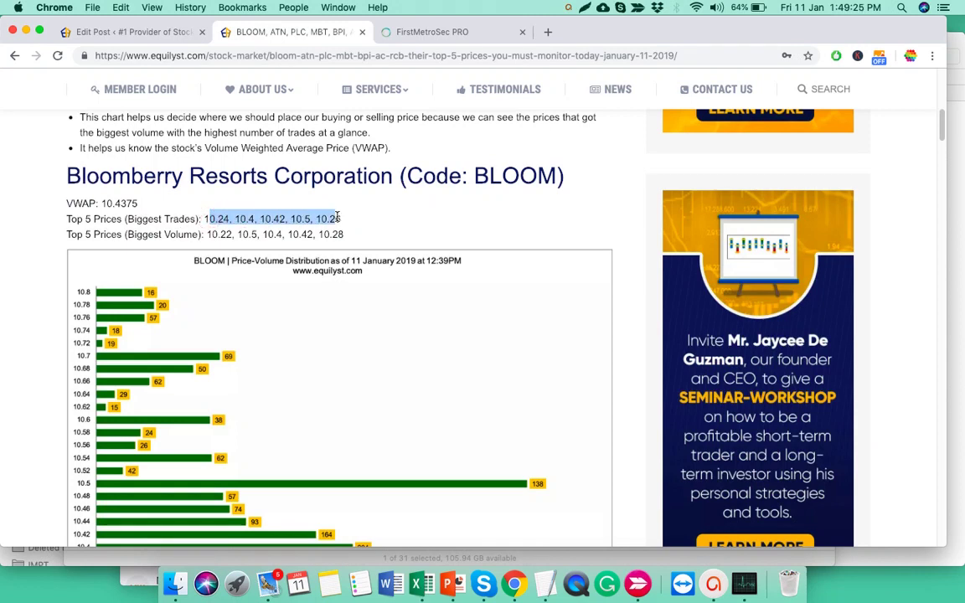
left_click(210, 234)
left_click_drag(209, 233, 350, 232)
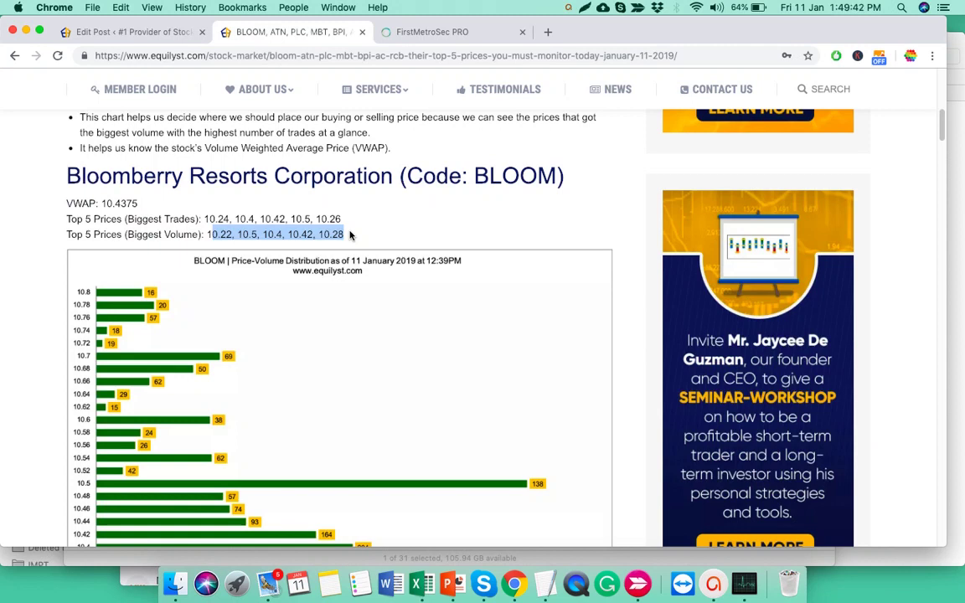
- Compare BLOOM's order book in FirstMetroSec PRO with the article's biggest-trades prices and the 10.5 biggest-volume price
left_click(427, 33)
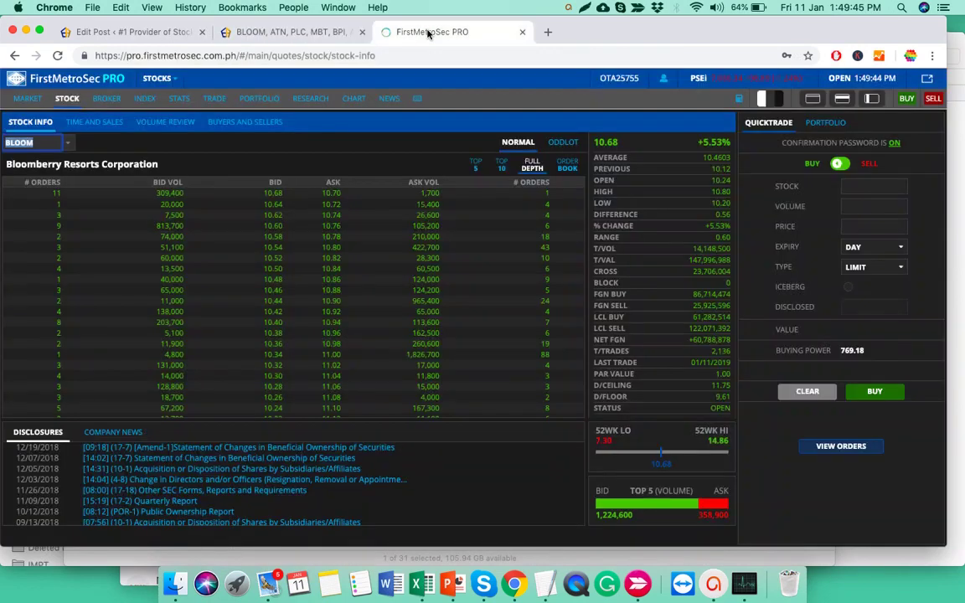
left_click(323, 38)
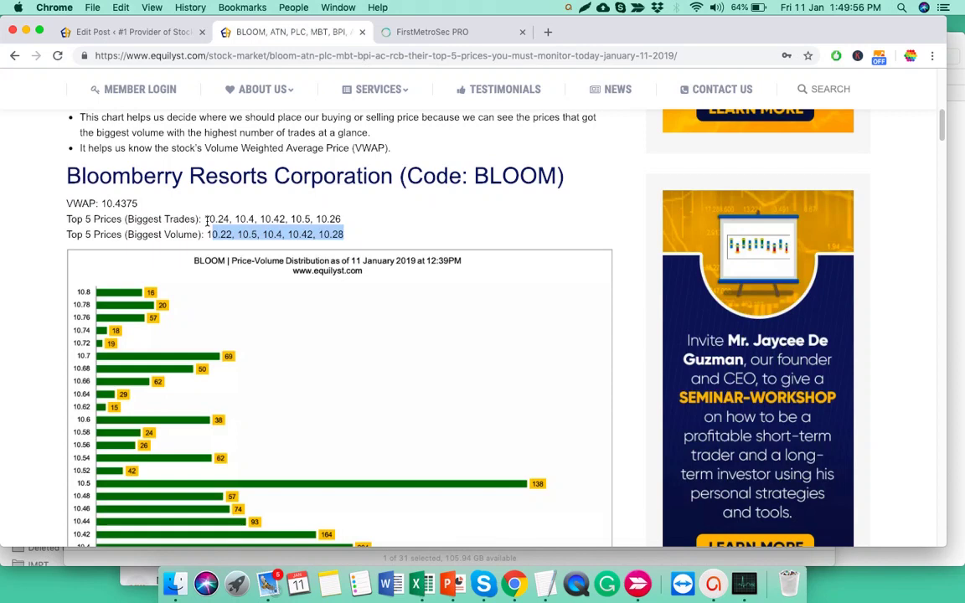
left_click_drag(206, 219, 336, 217)
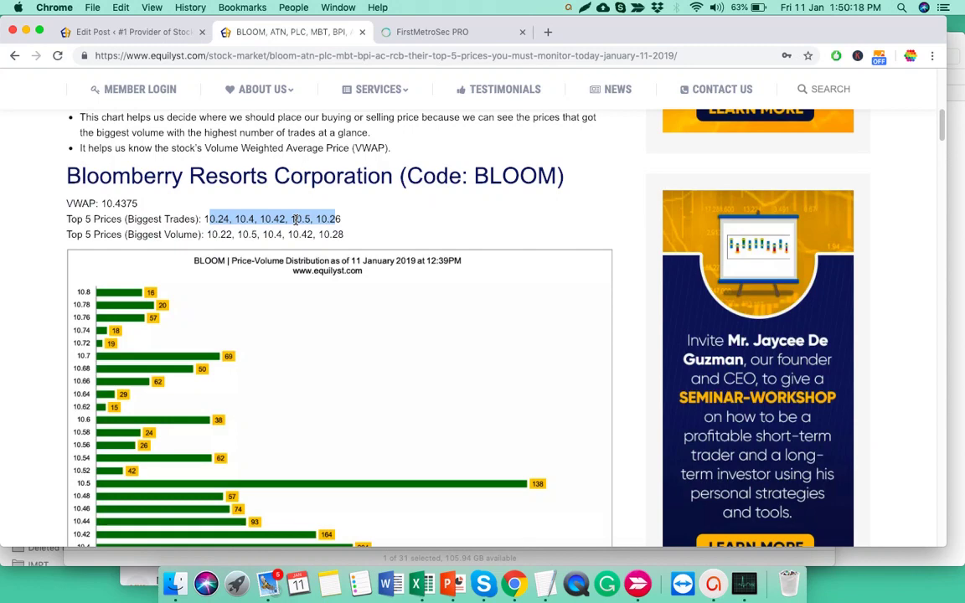
left_click(246, 236)
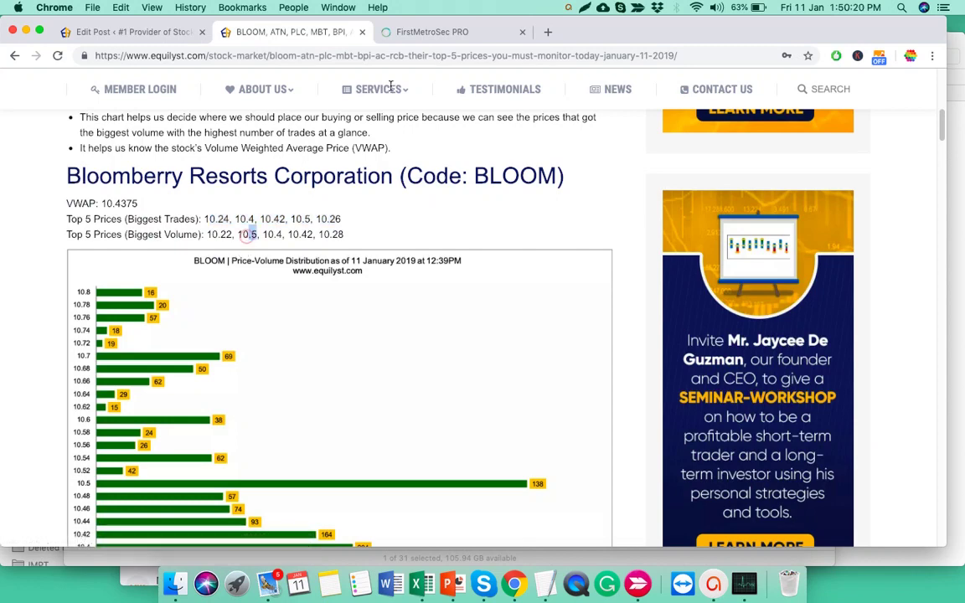
left_click(414, 32)
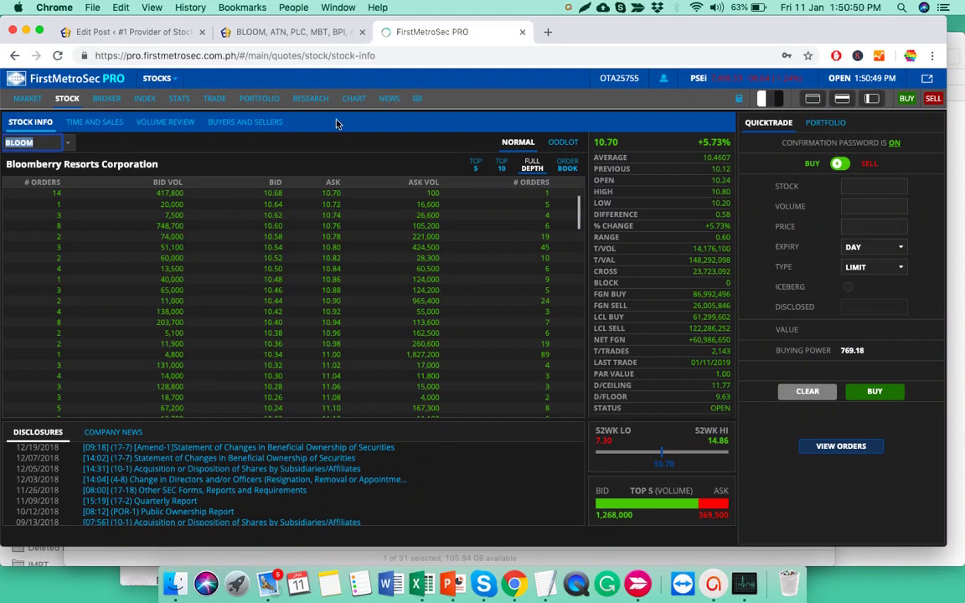
left_click(281, 32)
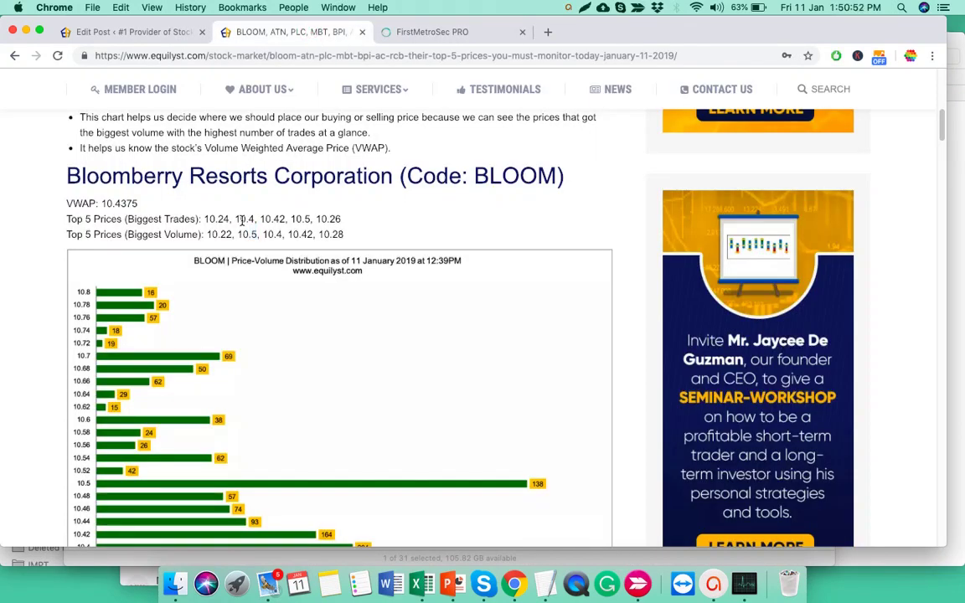
- Highlight 10.4 and 10.26 in the article's biggest-trades list and review the BLOOM Price-Volume Distribution chart
double_click(243, 218)
double_click(338, 218)
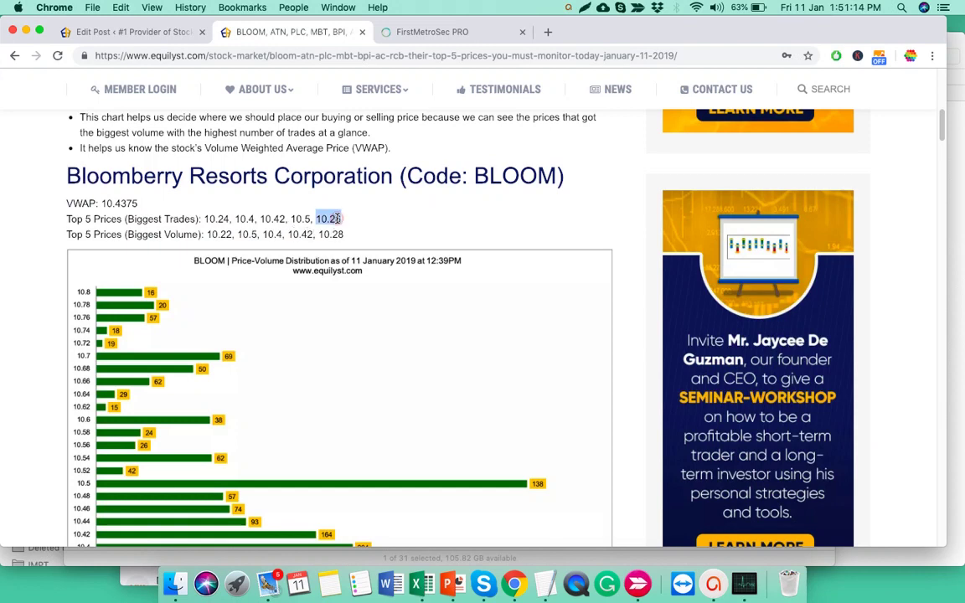
scroll(332, 225, "down", 1)
scroll(331, 225, "down", 5)
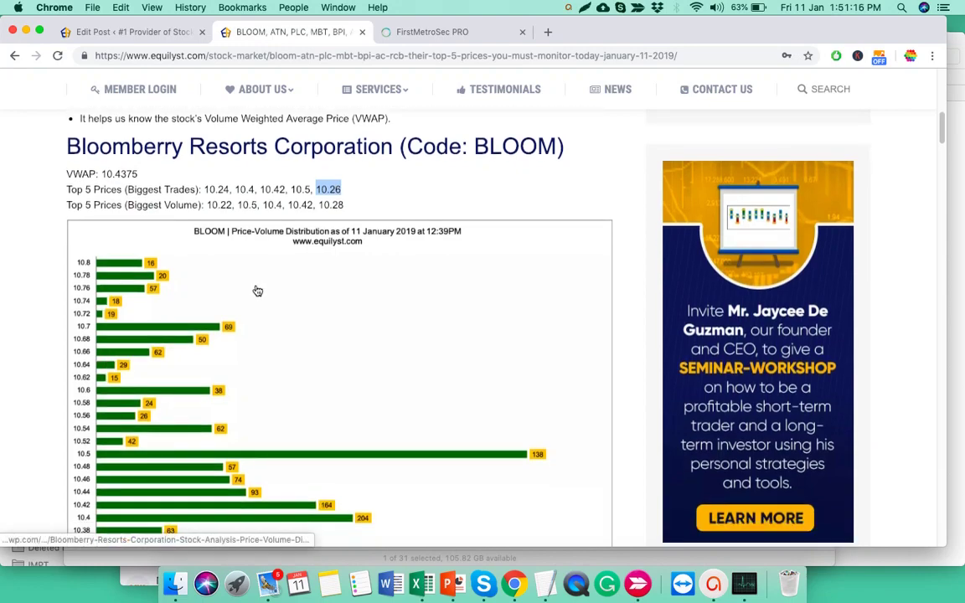
scroll(203, 261, "down", 1)
scroll(204, 262, "up", 5)
scroll(228, 273, "down", 3)
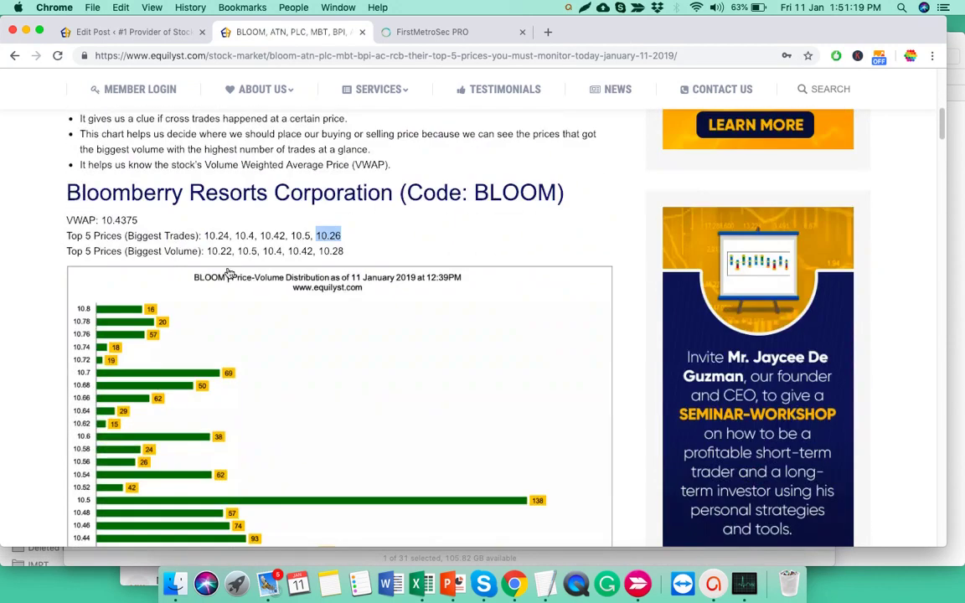
- Highlight 10.42 and 10.24 in the biggest-trades list, and the biggest-volume line with its first price, 10.22
double_click(272, 235)
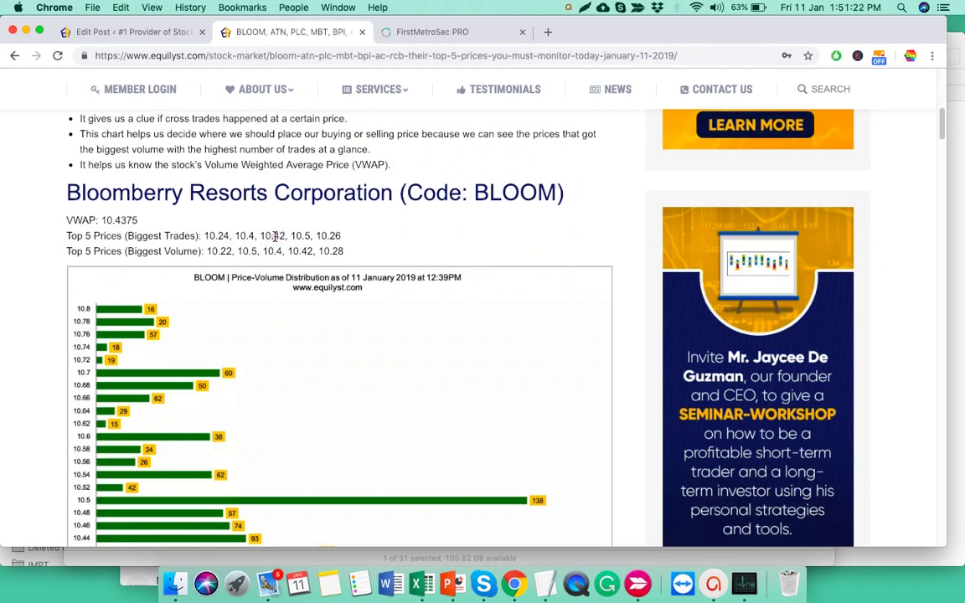
left_click(274, 236)
double_click(216, 236)
left_click(216, 251)
triple_click(216, 251)
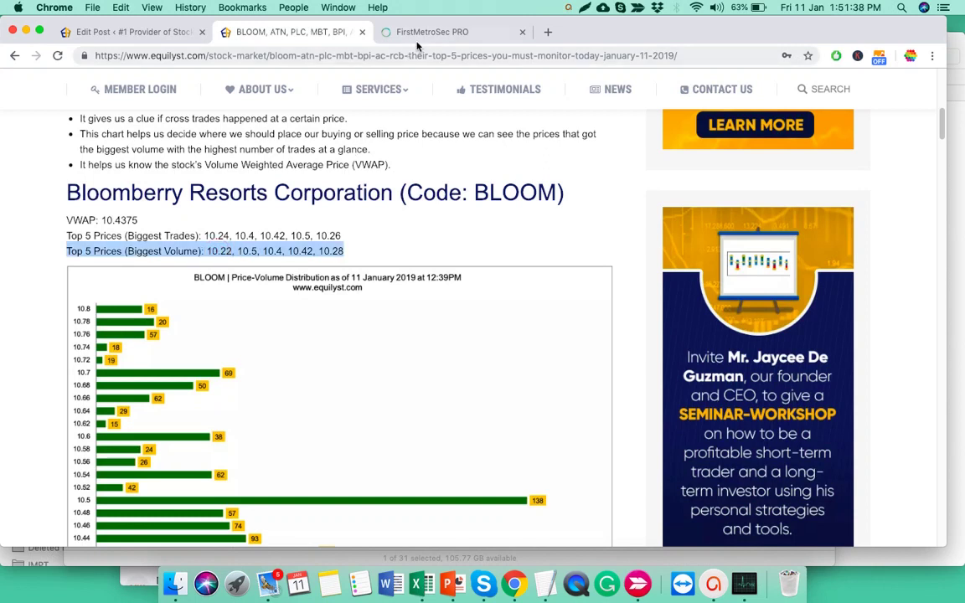
double_click(216, 236)
double_click(219, 251)
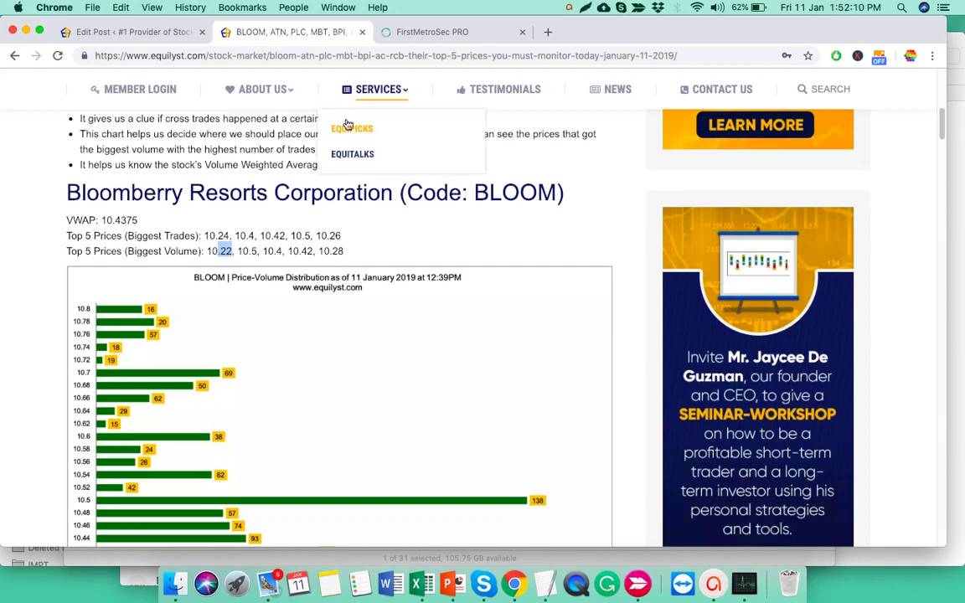
- Switch to FirstMetroSec PRO and examine the lower bid and ask levels in BLOOM's full-depth order book
left_click(418, 34)
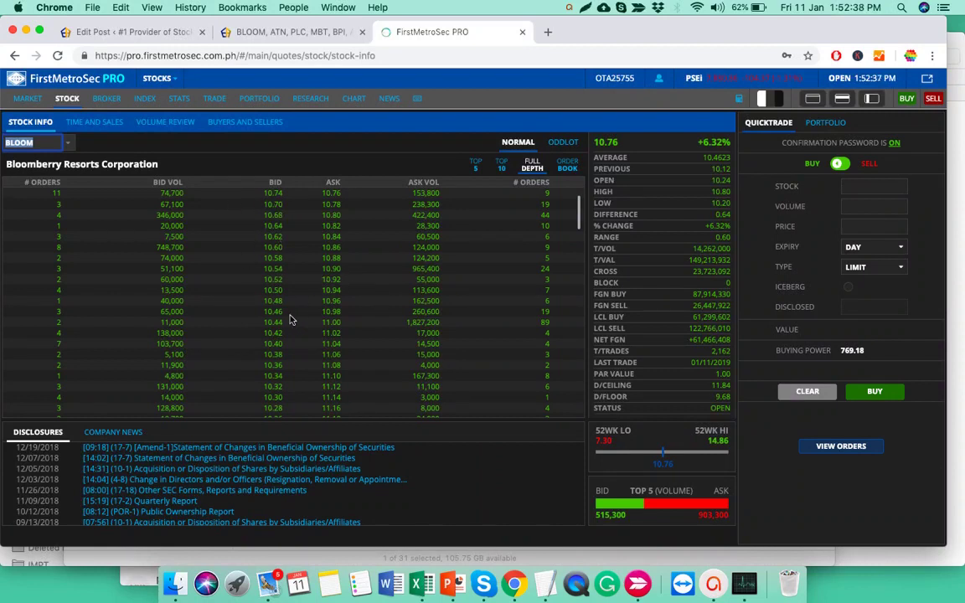
scroll(293, 323, "down", 3)
scroll(289, 322, "up", 3)
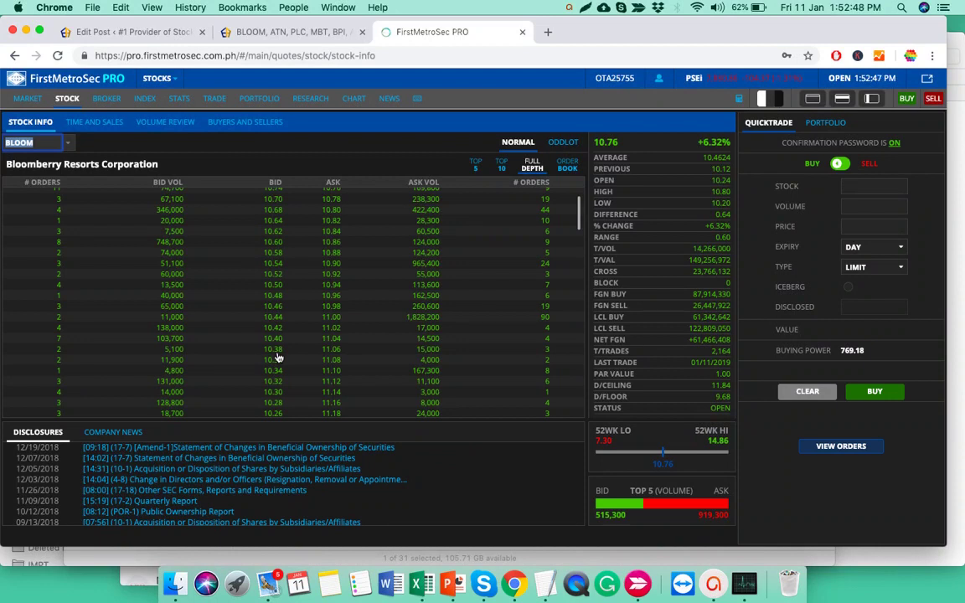
- Examine the bid levels down to 10.20 in BLOOM's full-depth order book
scroll(280, 358, "down", 1)
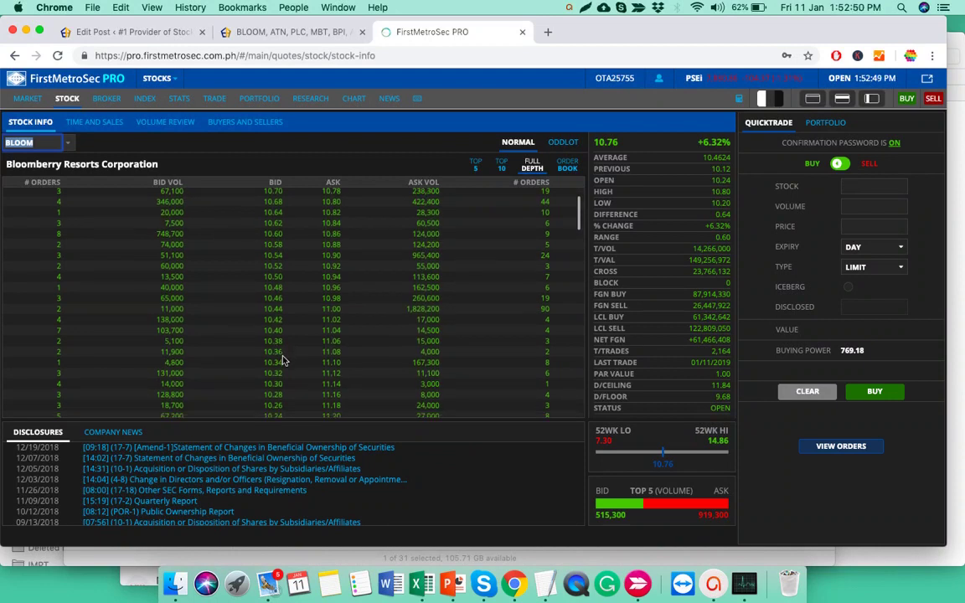
scroll(282, 358, "down", 1)
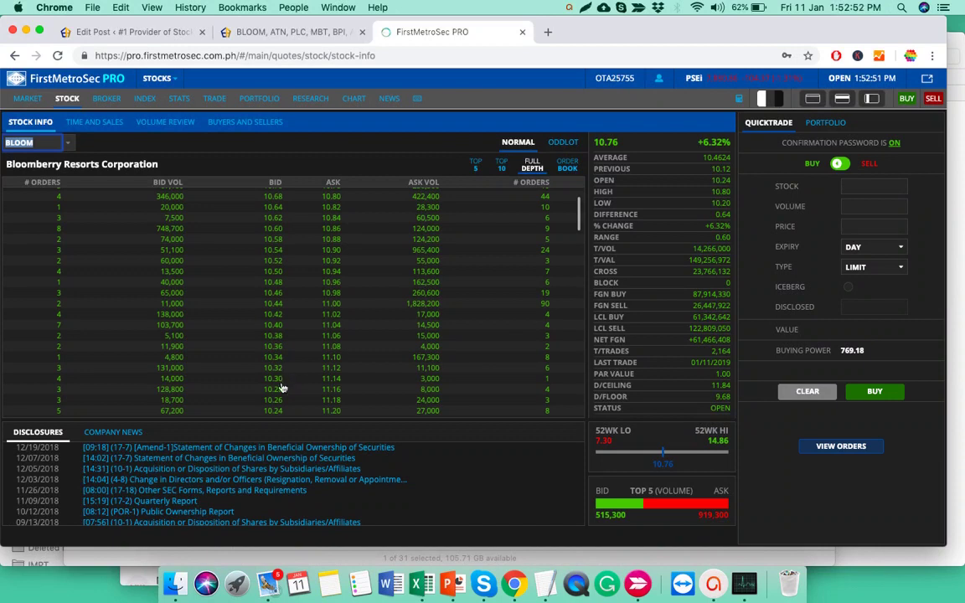
scroll(288, 387, "down", 1)
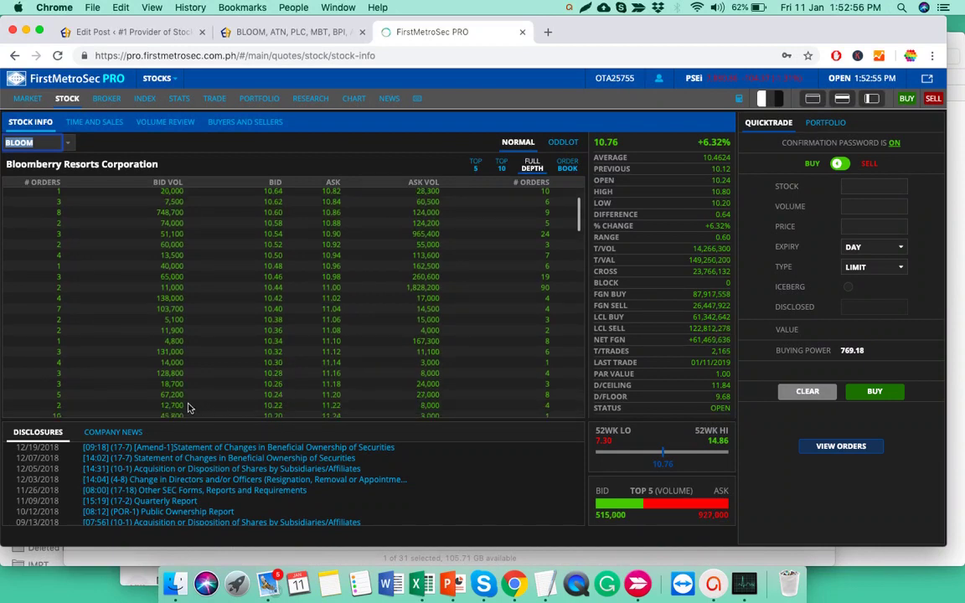
scroll(204, 404, "down", 1)
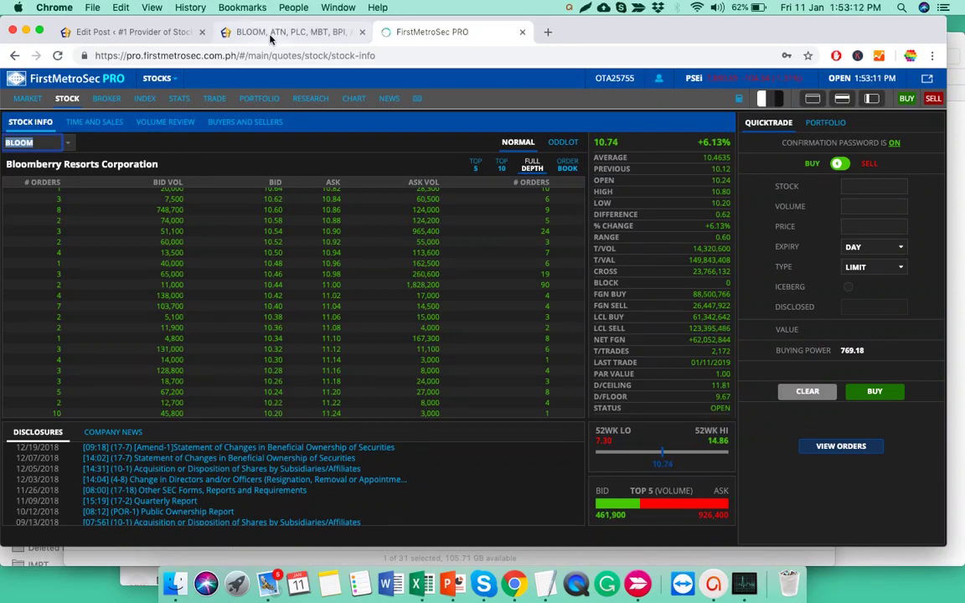
- Highlight 10.5 in the article's biggest-volume list, and the rows from bid 10.50 down to 10.44 in FirstMetroSec PRO's BLOOM order book
left_click(242, 30)
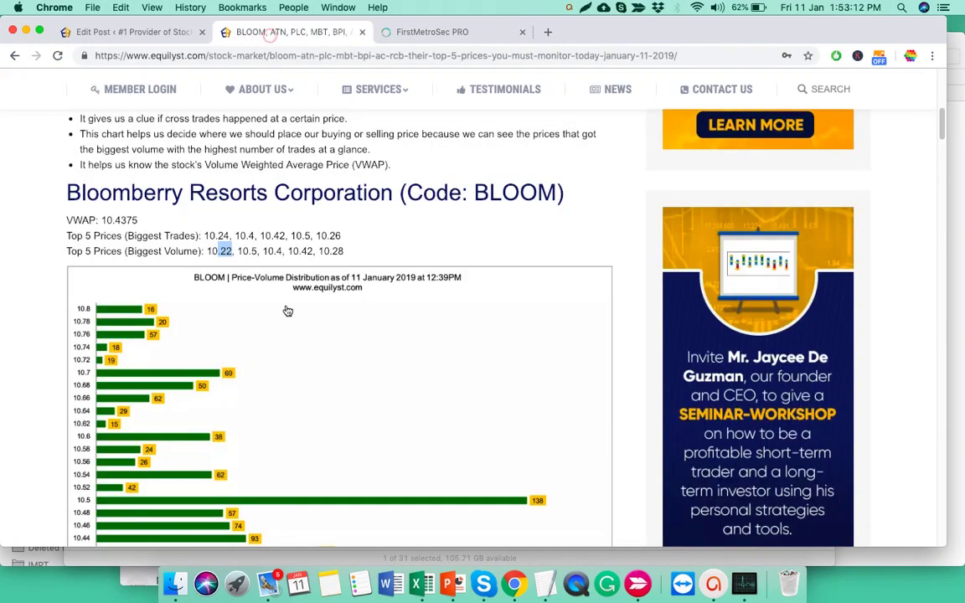
double_click(243, 251)
left_click(405, 32)
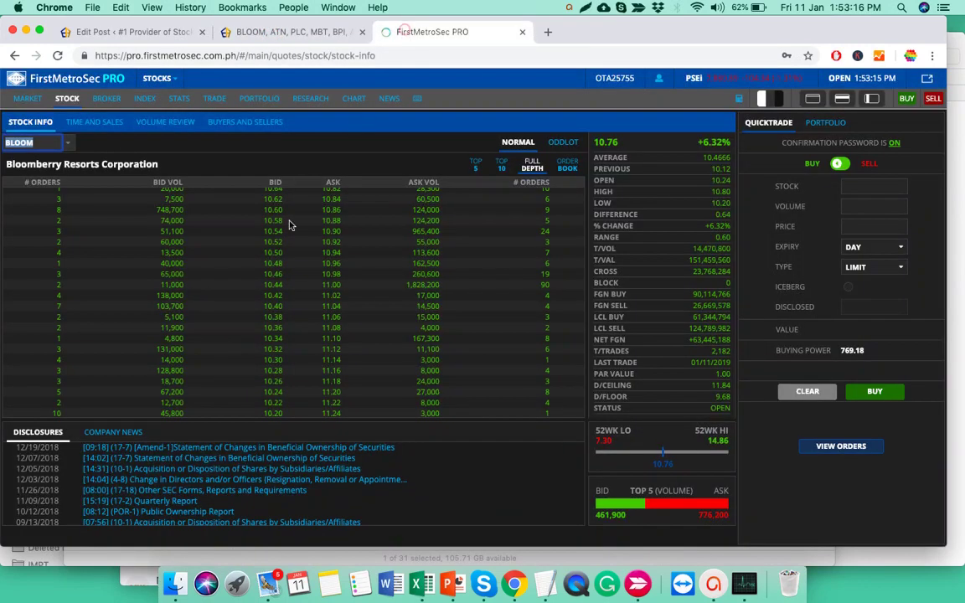
scroll(277, 292, "up", 2)
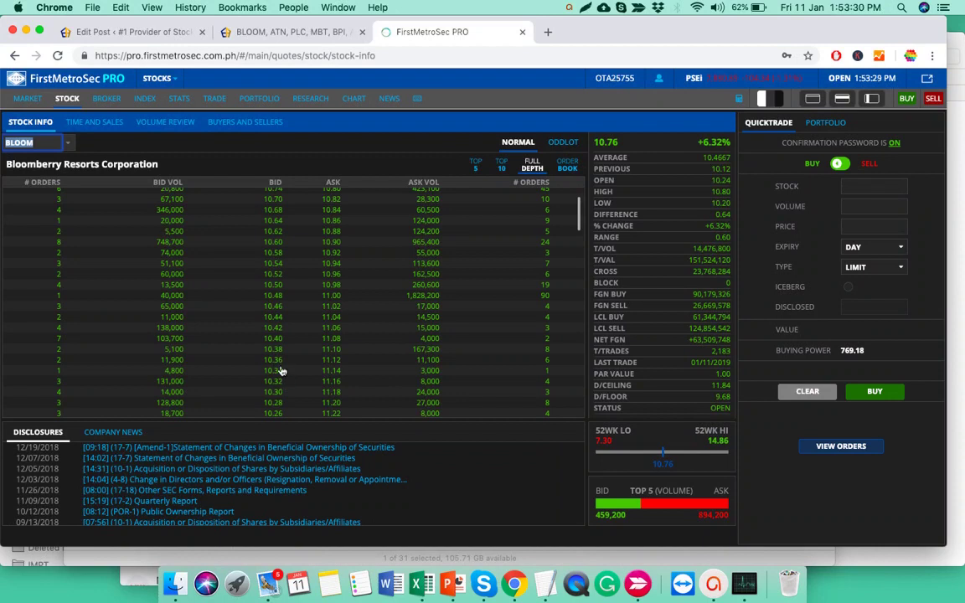
left_click(275, 340)
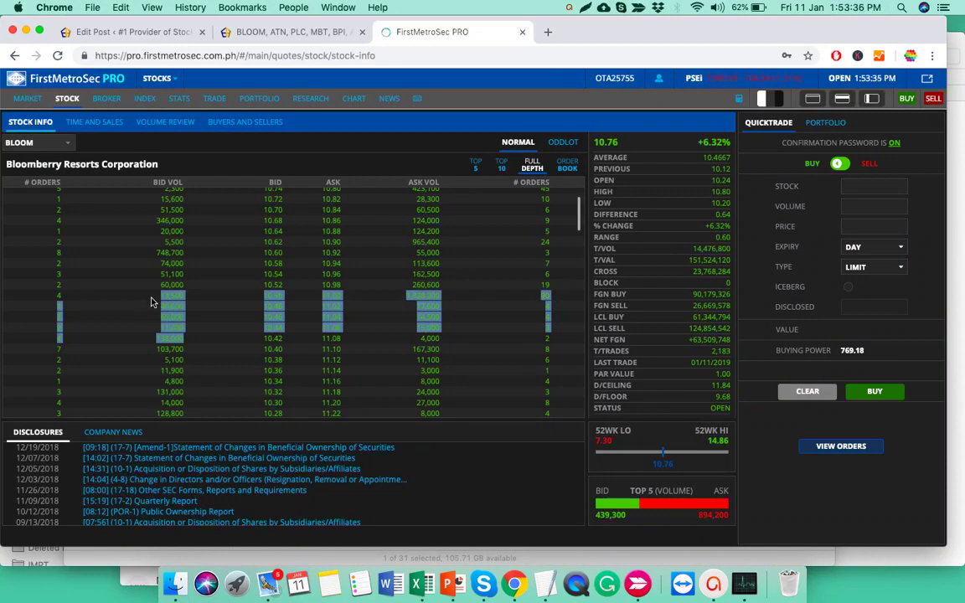
scroll(443, 215, "up", 1)
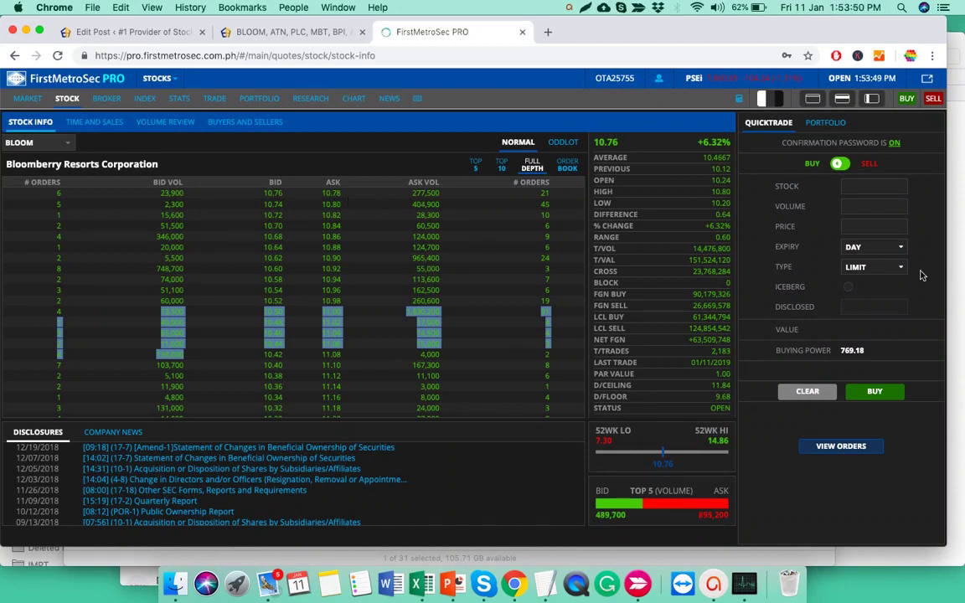
- Review the DAY, GTW and GTM expiry options in the QuickTrade order form
left_click(889, 268)
left_click(895, 247)
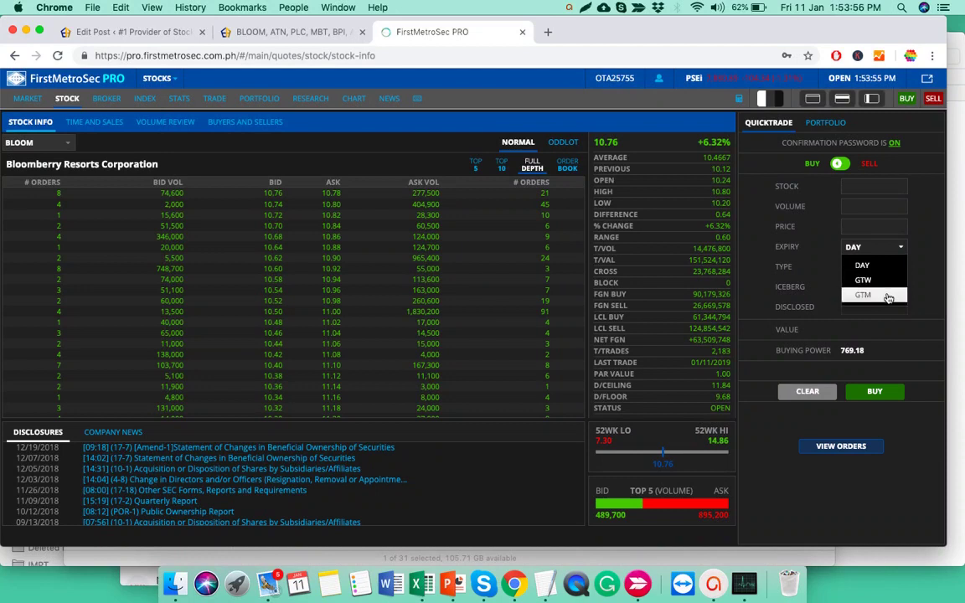
left_click(923, 267)
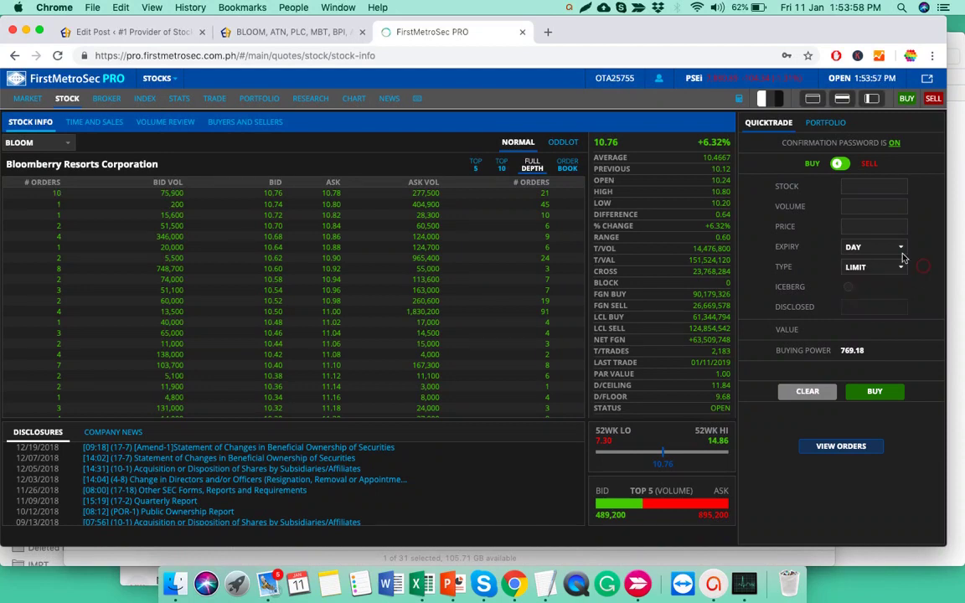
left_click(893, 250)
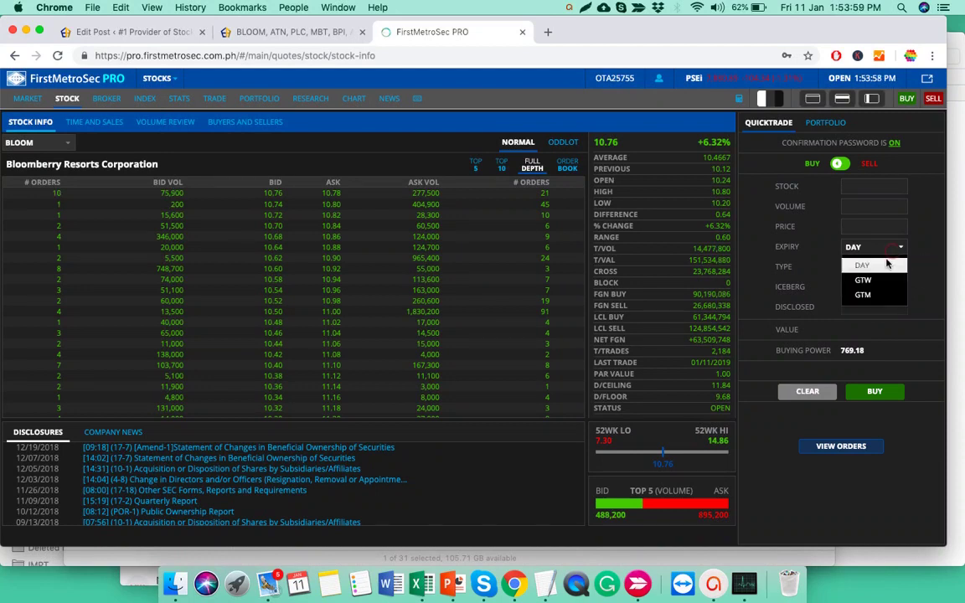
left_click(931, 277)
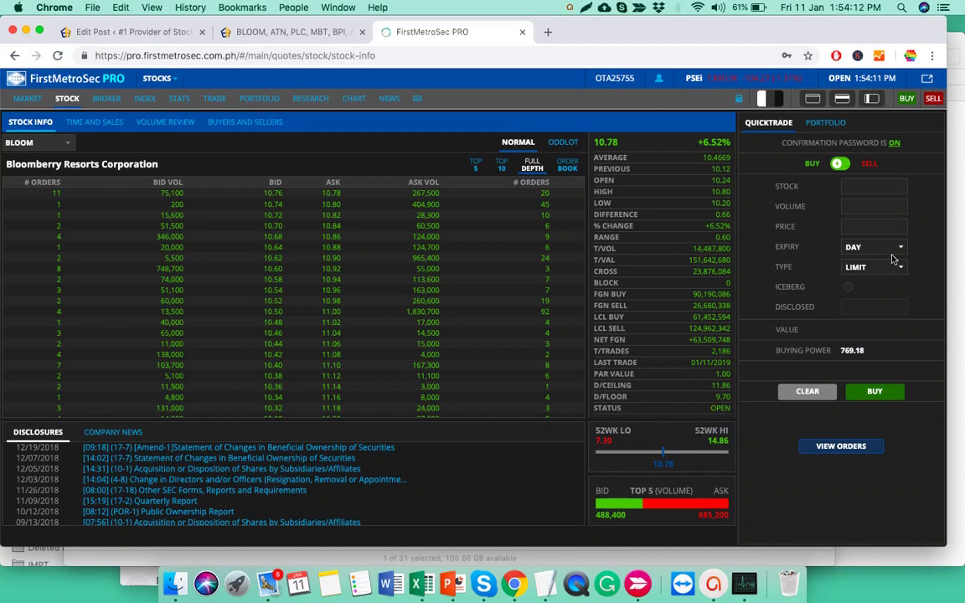
- Choose DAY as the QuickTrade order's expiry and reopen the list of expiry options
left_click(894, 248)
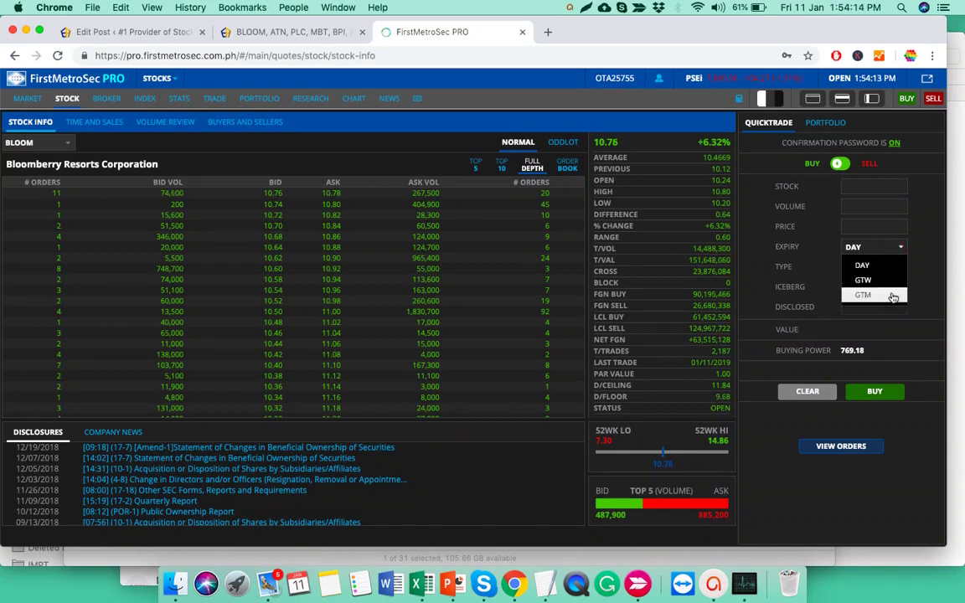
left_click(878, 248)
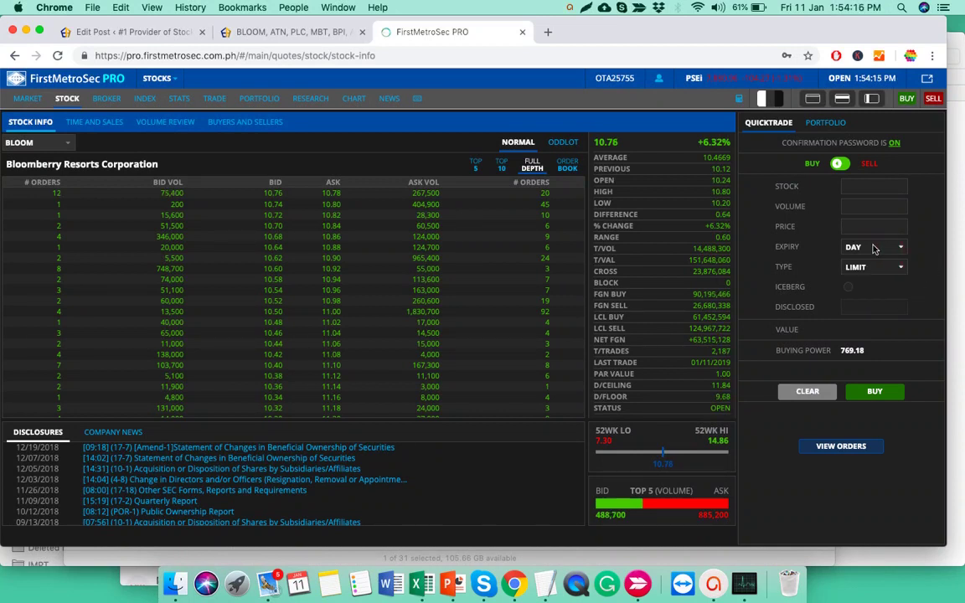
left_click(881, 248)
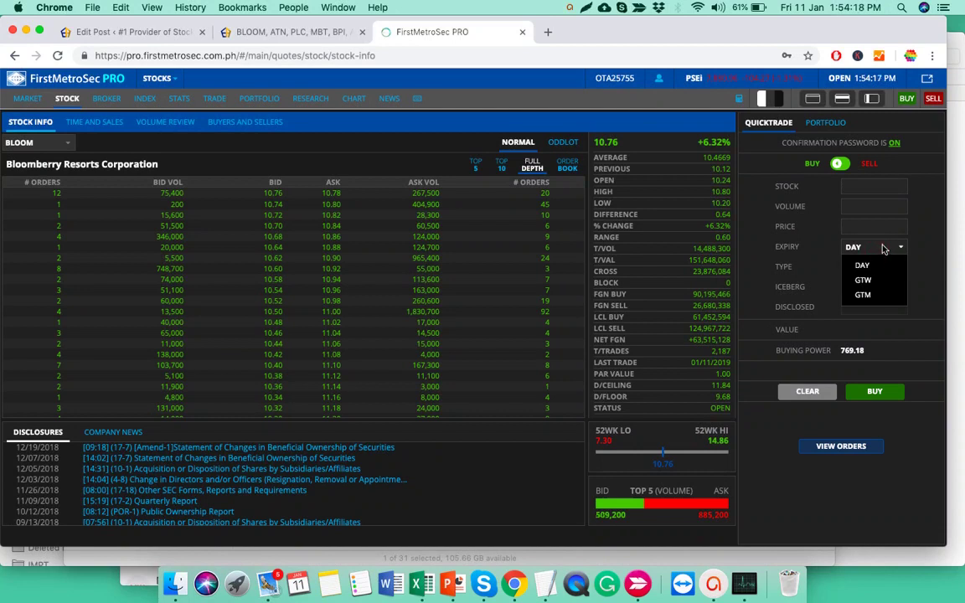
left_click(924, 274)
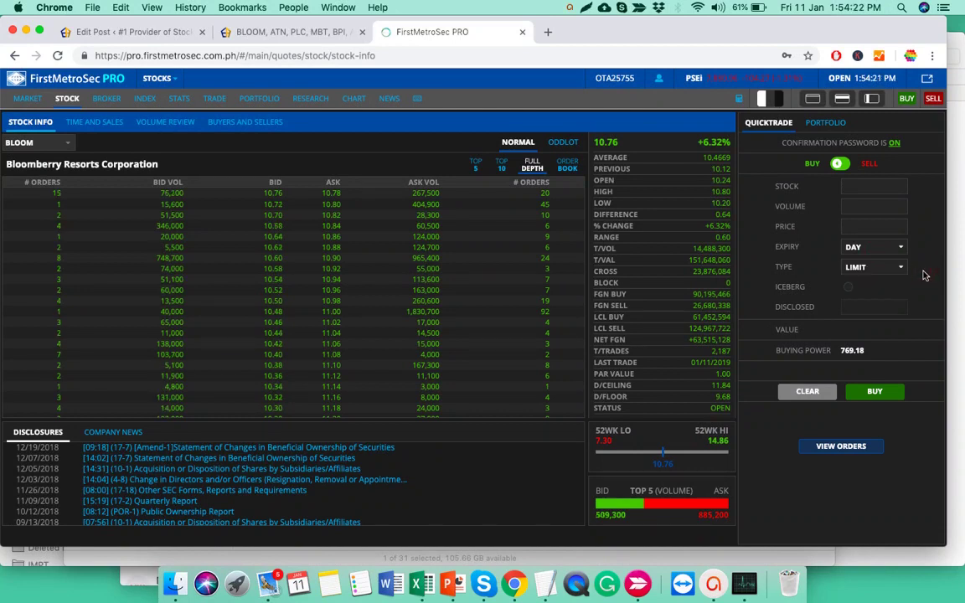
left_click(886, 248)
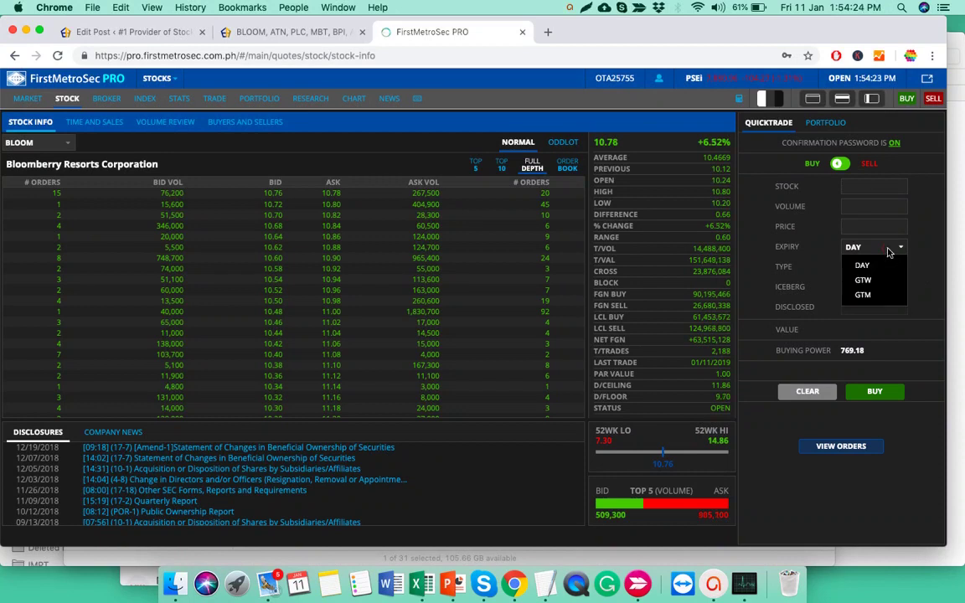
left_click(863, 265)
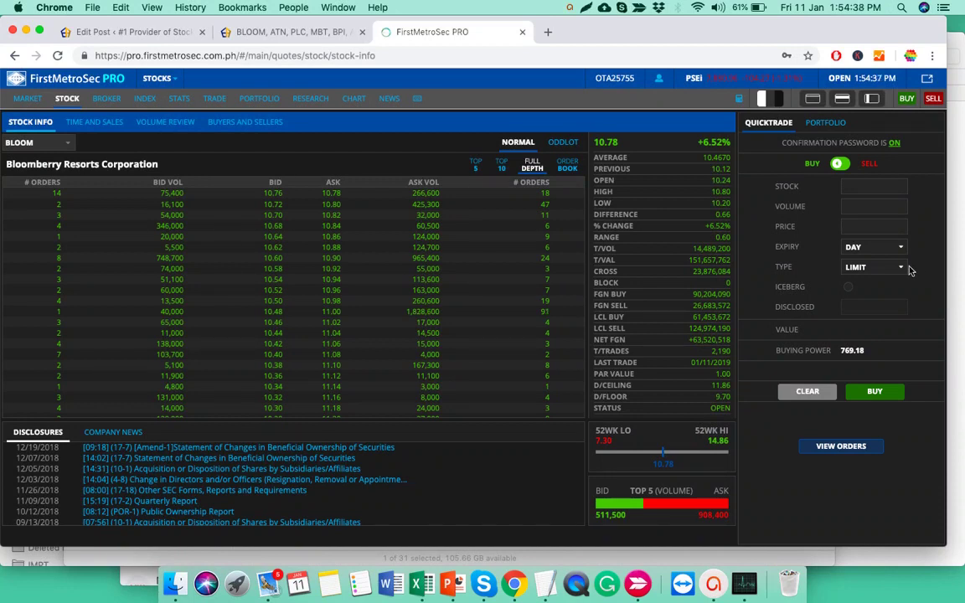
left_click(893, 269)
left_click(894, 248)
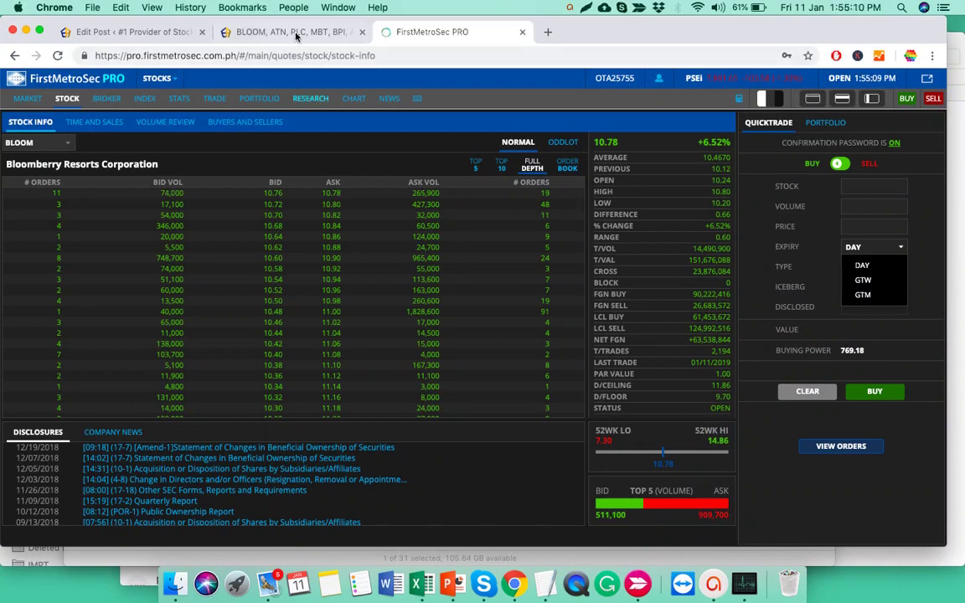
- Highlight the article's biggest-trades and biggest-volume prices for BLOOM and compare them with the live order book in FirstMetroSec PRO
left_click(265, 29)
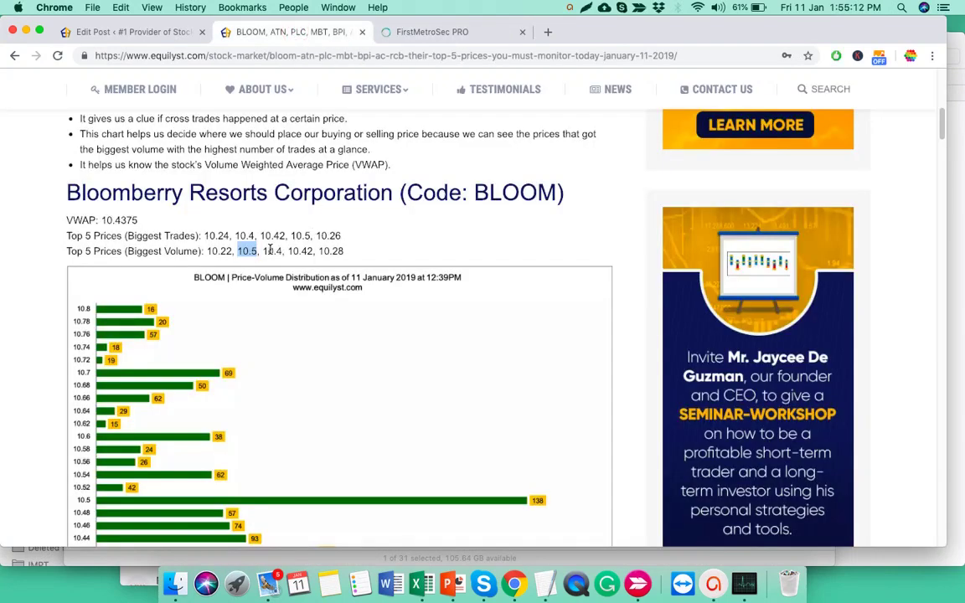
left_click(420, 35)
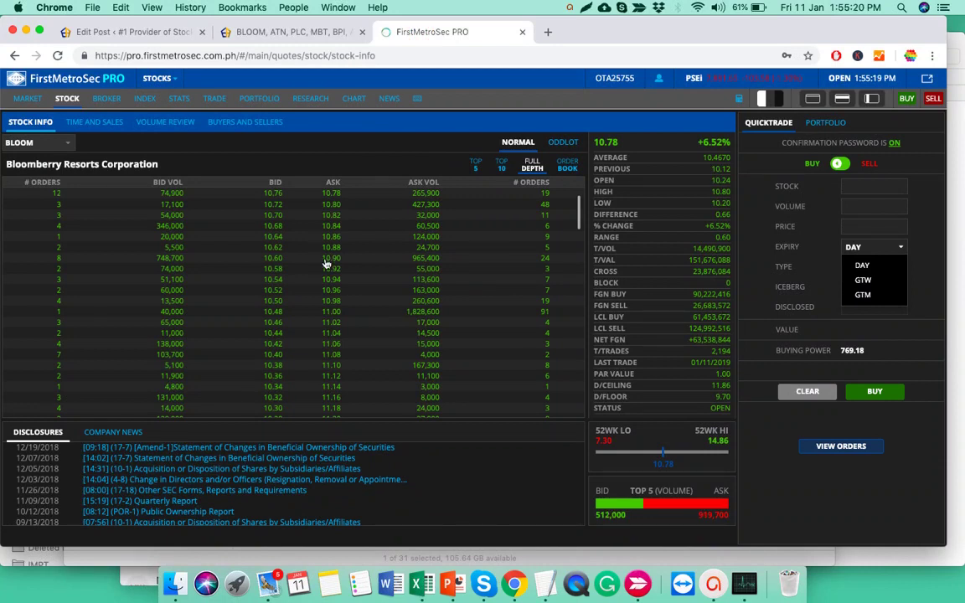
left_click(314, 30)
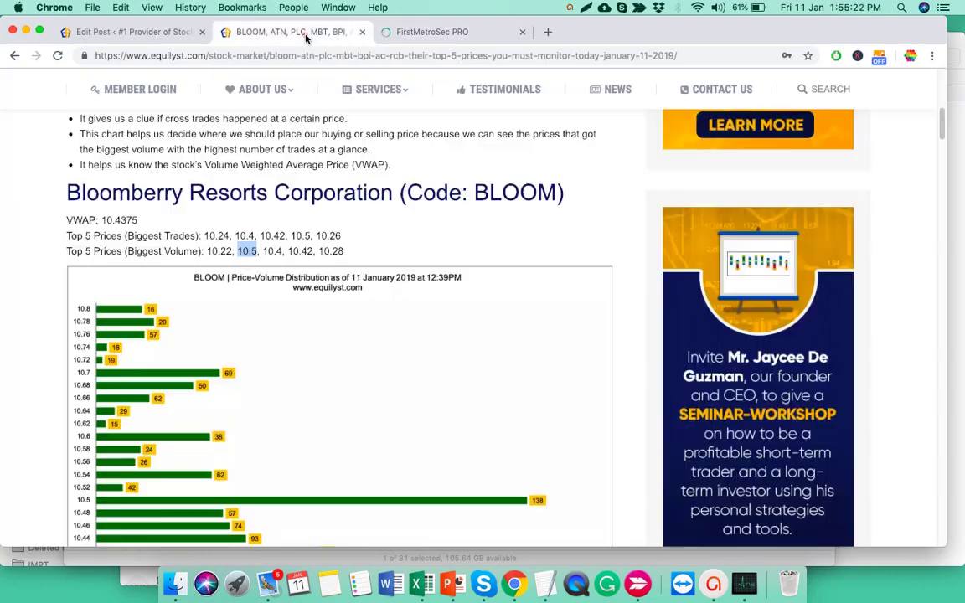
left_click_drag(202, 235, 358, 237)
left_click_drag(206, 250, 220, 246)
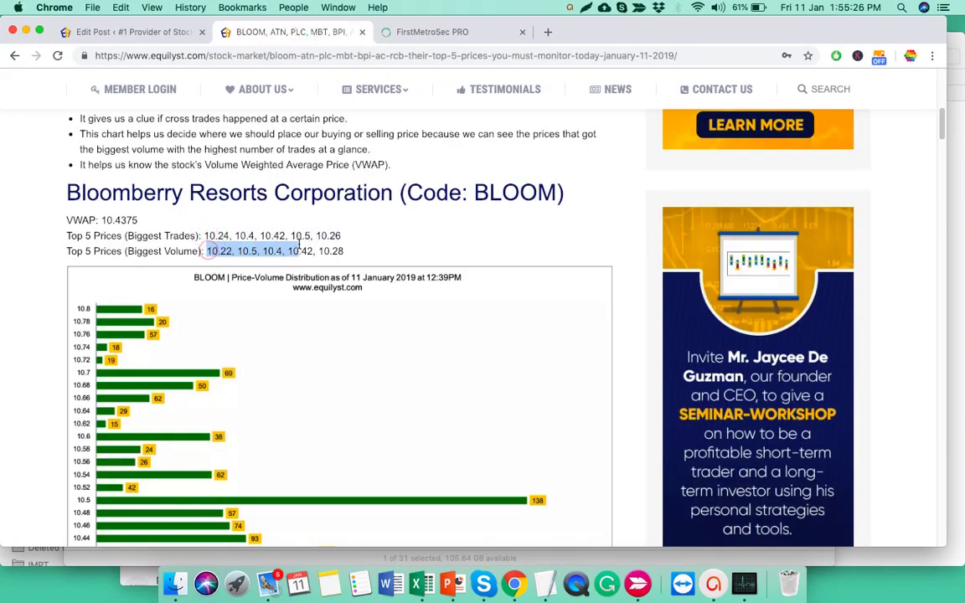
left_click_drag(299, 243, 340, 242)
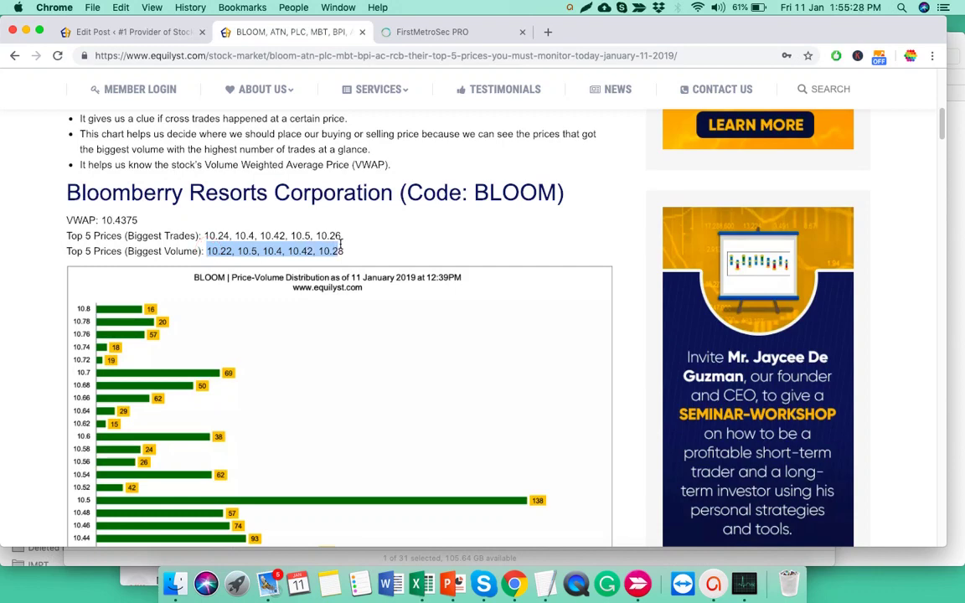
left_click(416, 33)
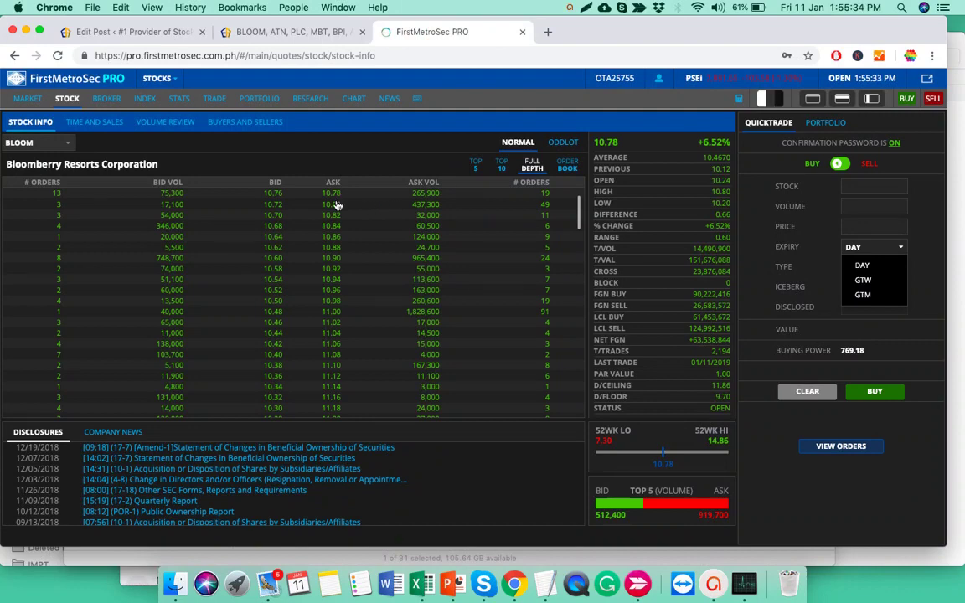
- Highlight 10.26 and the first prices of the article's biggest-trades list, and check them against BLOOM's bids in FirstMetroSec PRO
left_click(323, 33)
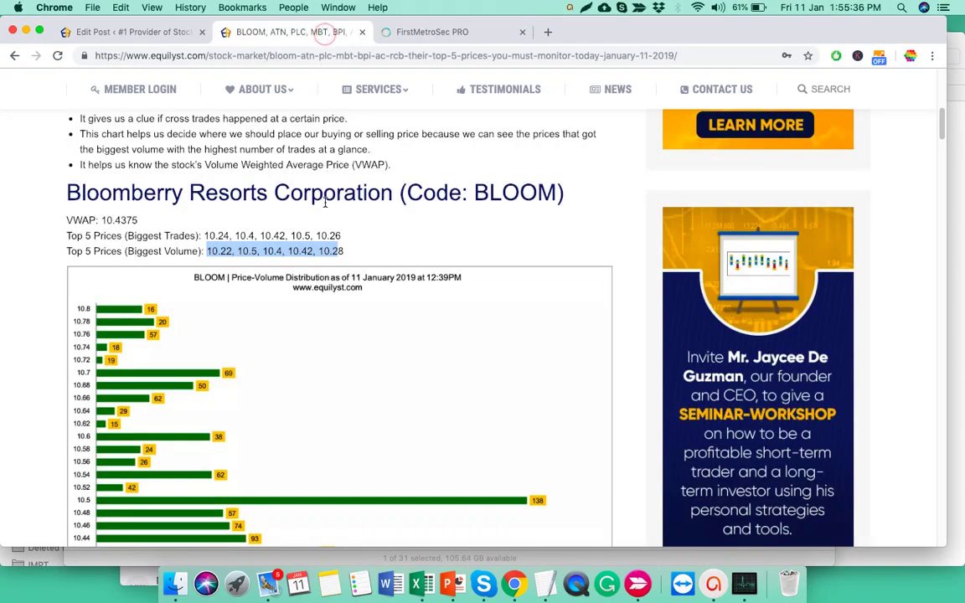
double_click(317, 236)
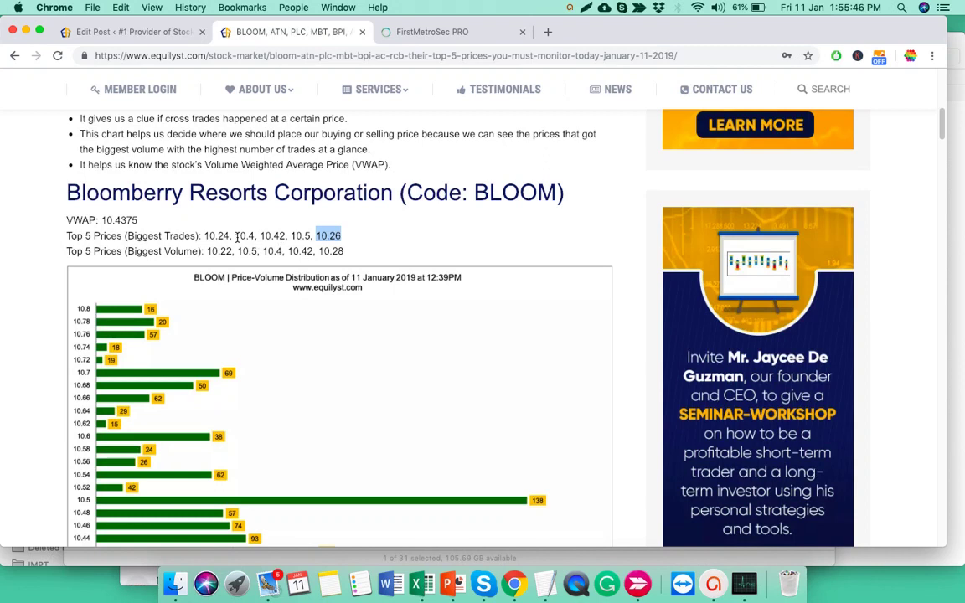
left_click_drag(204, 235, 272, 236)
left_click(391, 35)
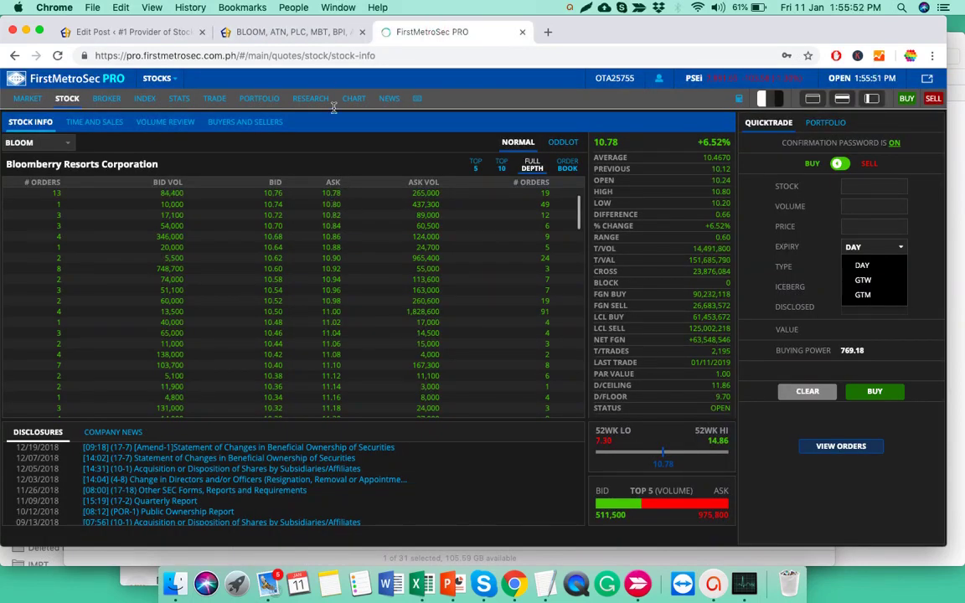
- Return to the article and highlight all five biggest-trades prices, followed by the five biggest-volume prices
left_click(301, 32)
left_click(205, 235)
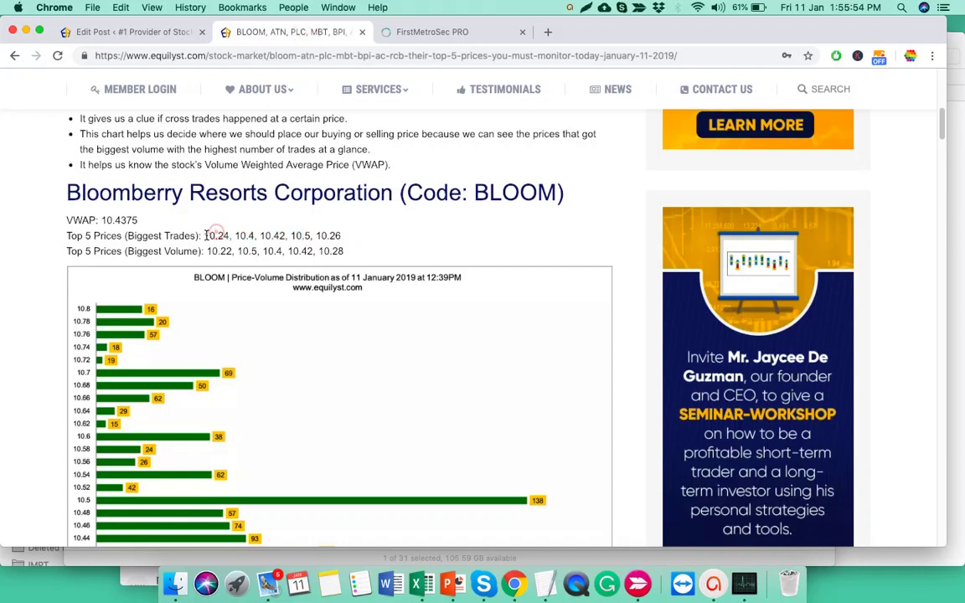
left_click_drag(204, 236, 355, 238)
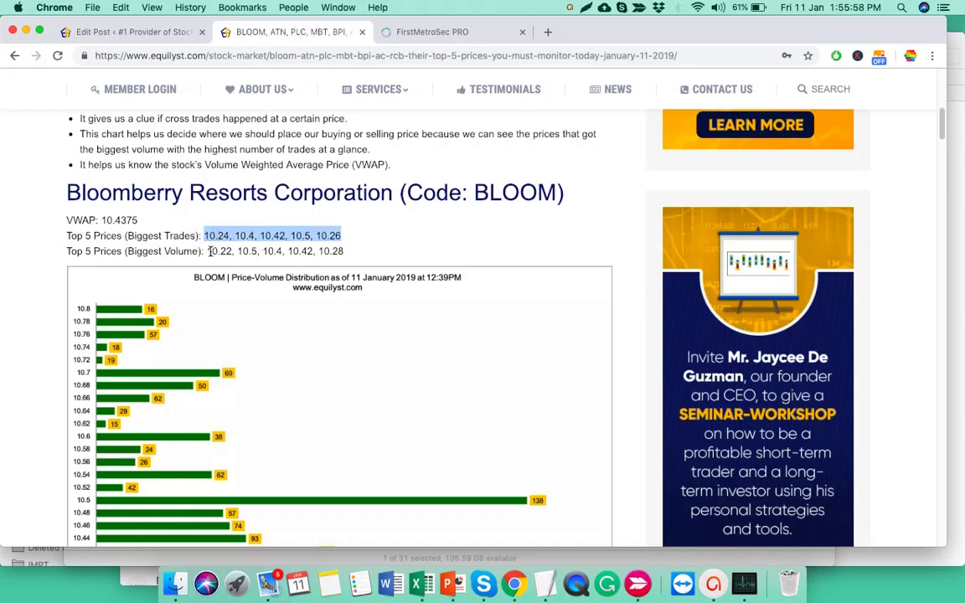
left_click_drag(210, 251, 381, 251)
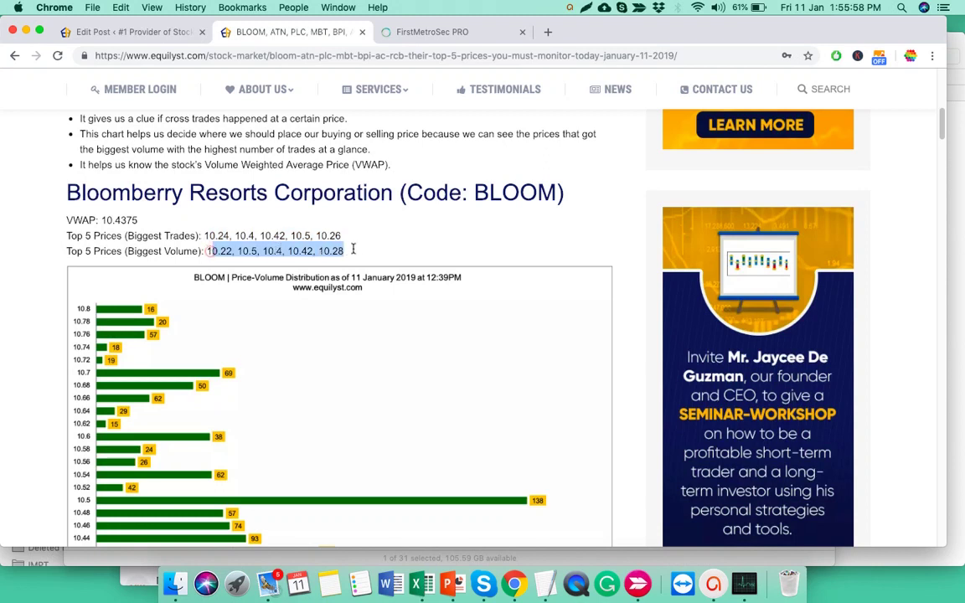
left_click(312, 249)
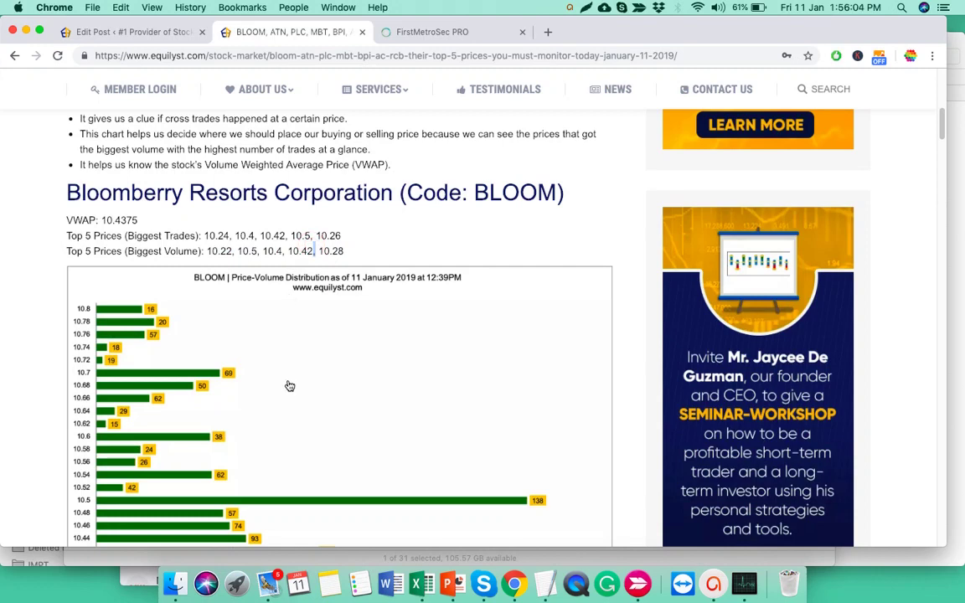
- Highlight both Top 5 Prices lines together, check BLOOM's live quotes in FirstMetroSec PRO, and return to the article
left_click_drag(344, 251, 71, 235)
left_click(432, 35)
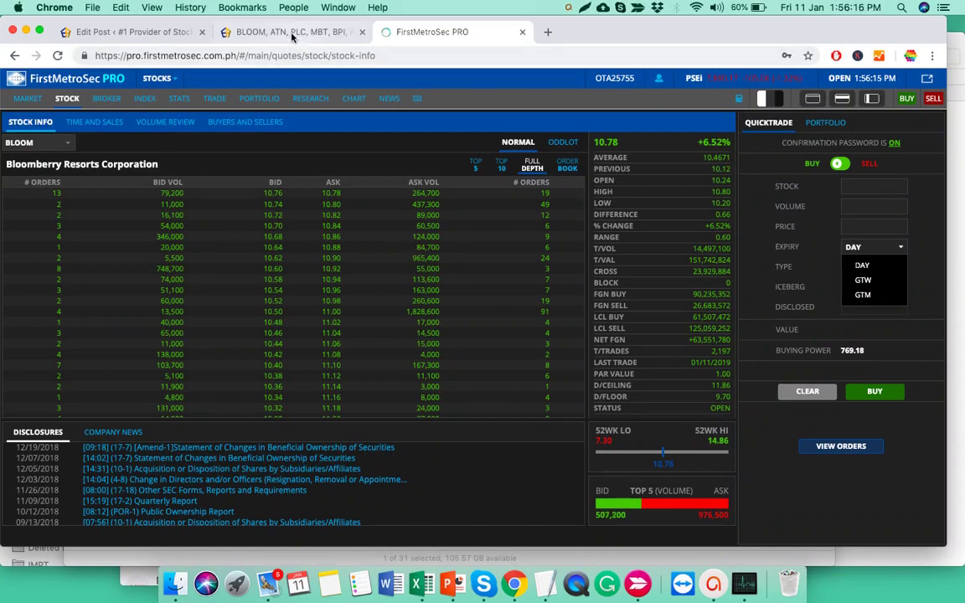
left_click(263, 31)
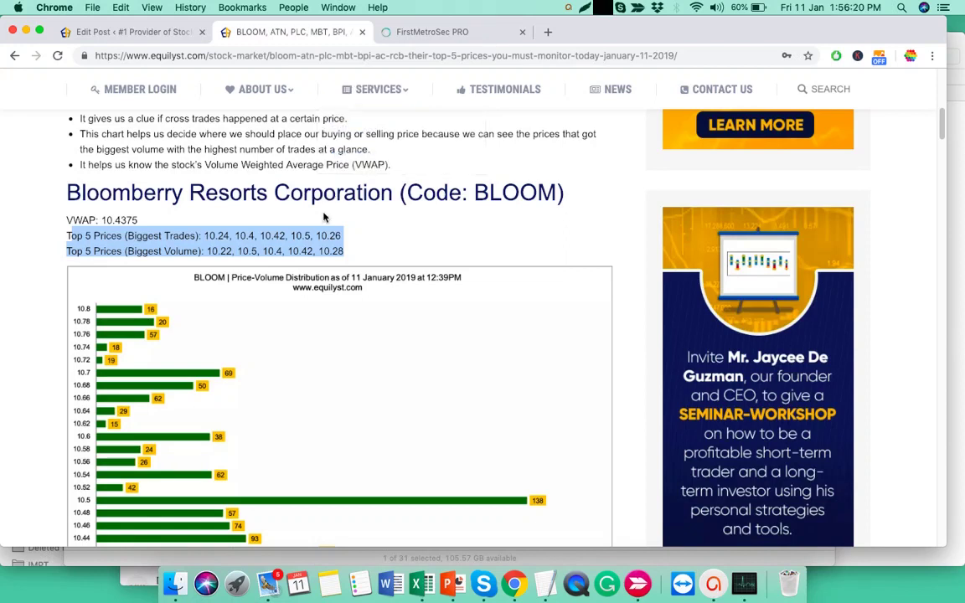
- Highlight the five biggest-trades prices for BLOOM in the article and check them against the live quotes in FirstMetroSec PRO
left_click(298, 245)
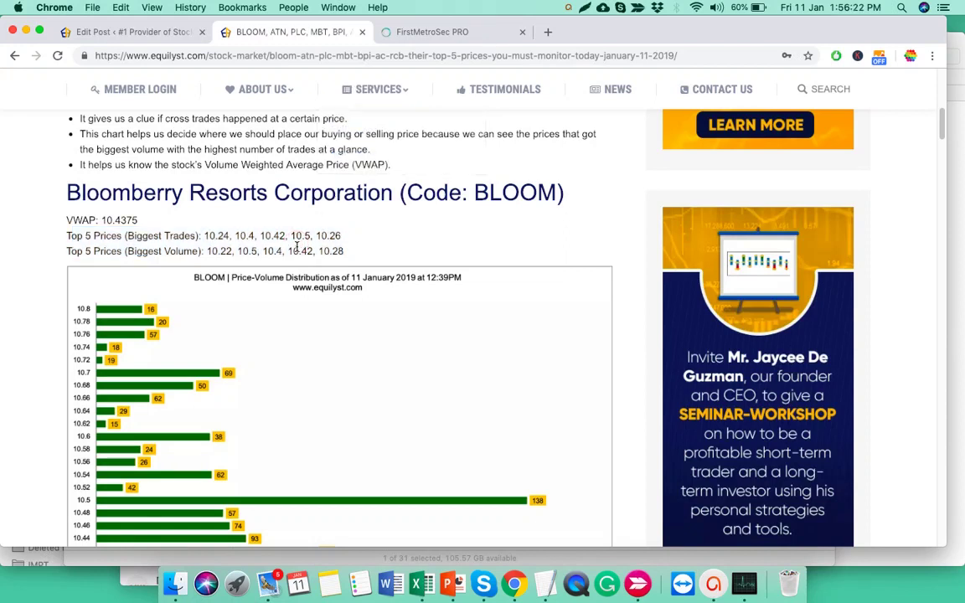
left_click_drag(206, 236, 341, 235)
left_click(408, 37)
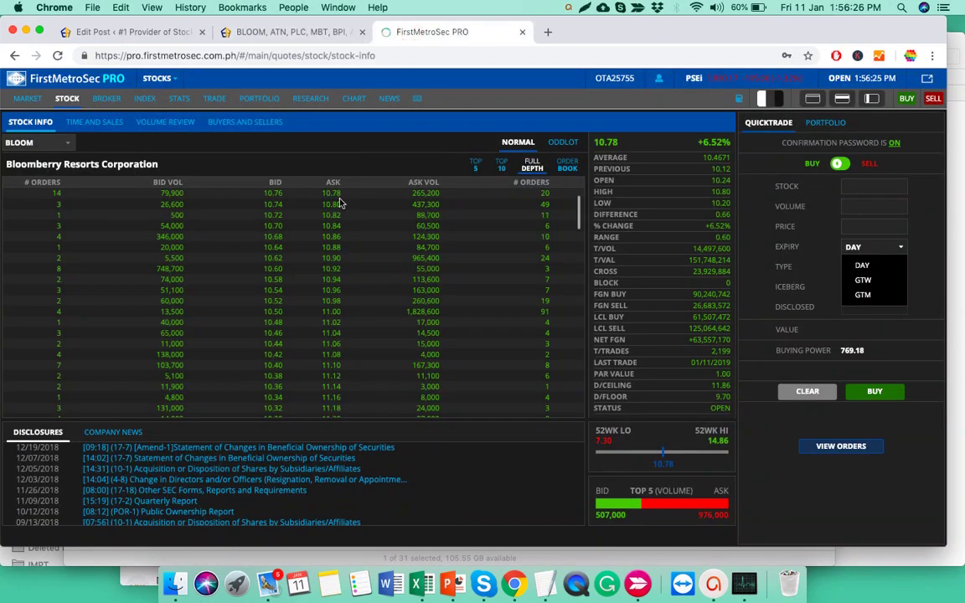
left_click(319, 32)
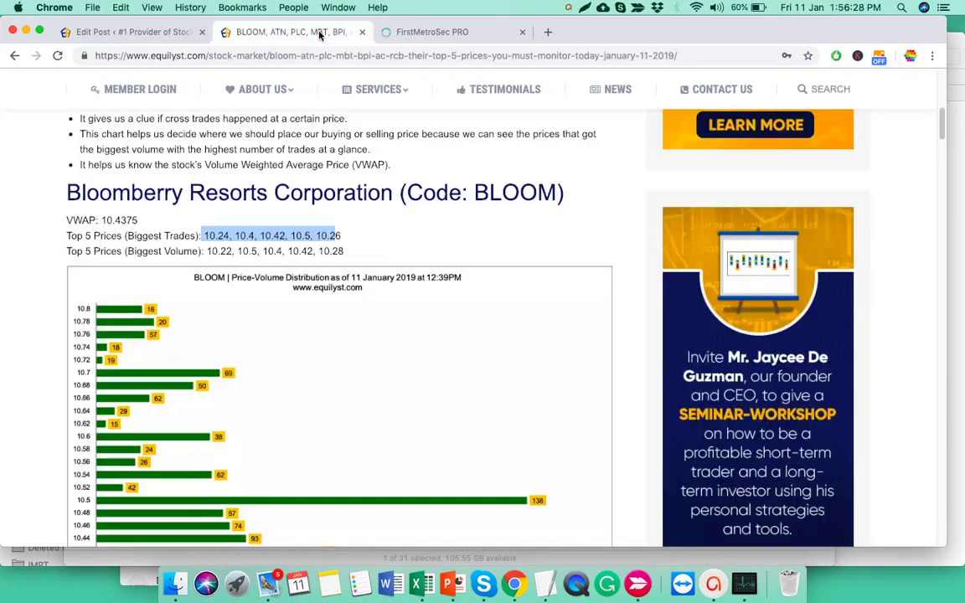
- Highlight 10.24 and both of BLOOM's top-price lists in the article, and compare them with its live quotes in FirstMetroSec PRO
double_click(218, 237)
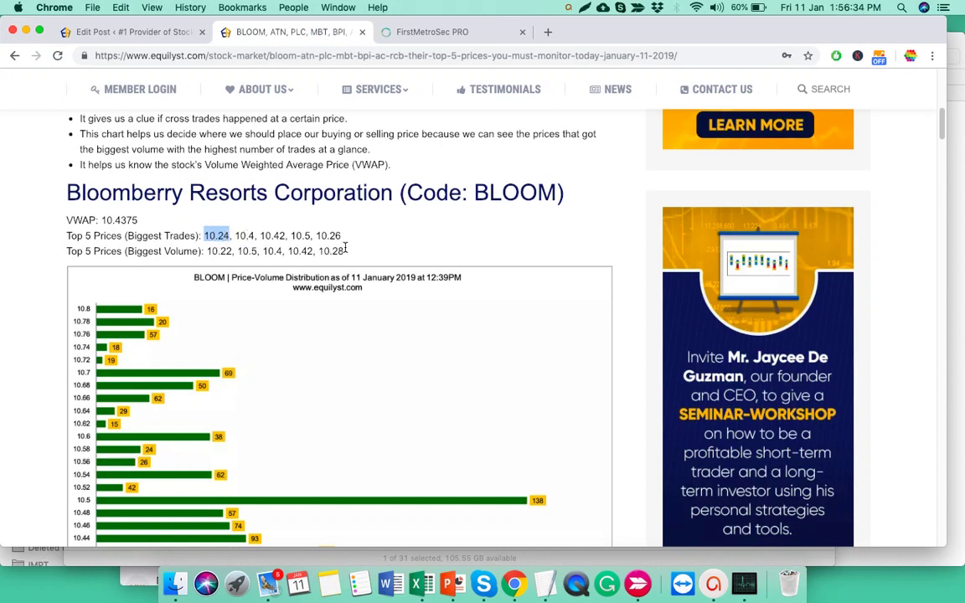
left_click_drag(203, 235, 344, 251)
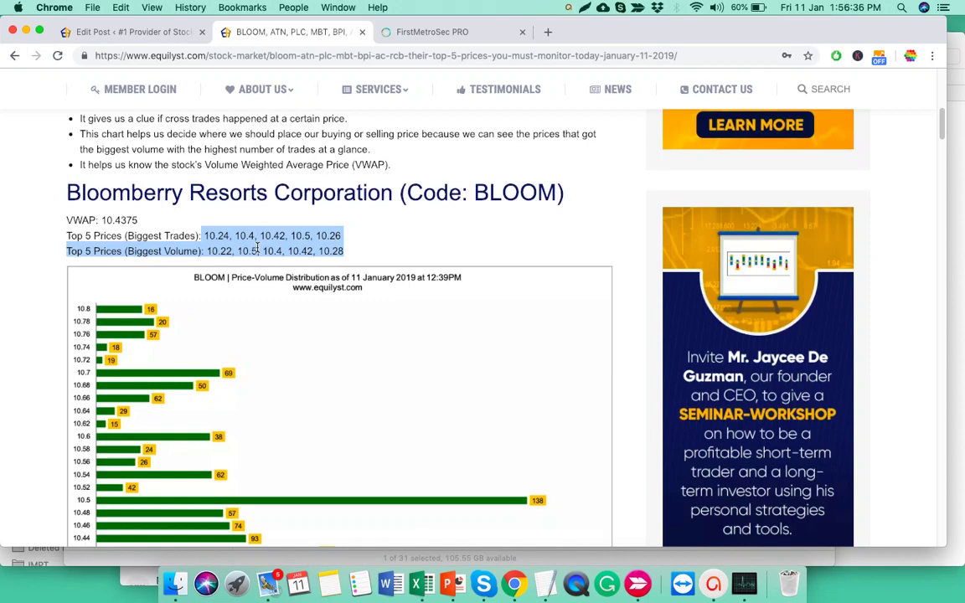
left_click(233, 222)
left_click(406, 33)
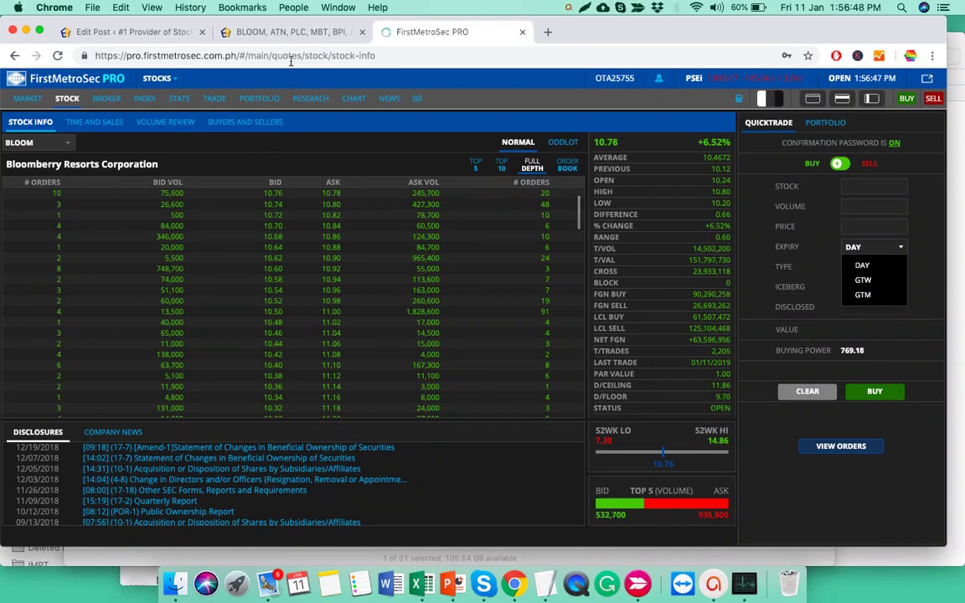
left_click(293, 32)
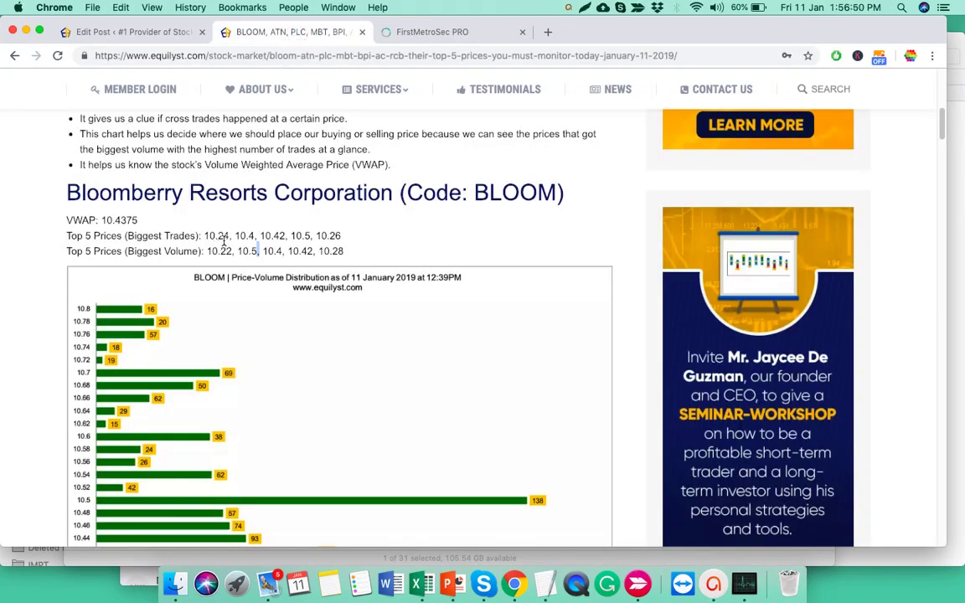
- Locate the 10.22 bid in BLOOM's full-depth order book in FirstMetroSec PRO and return to the best bids
left_click(402, 32)
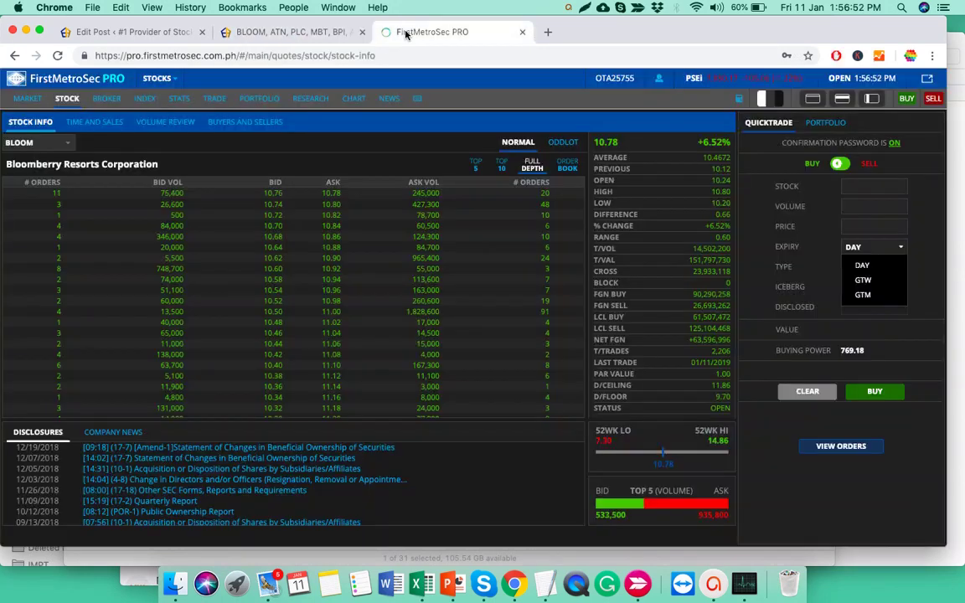
scroll(259, 327, "down", 5)
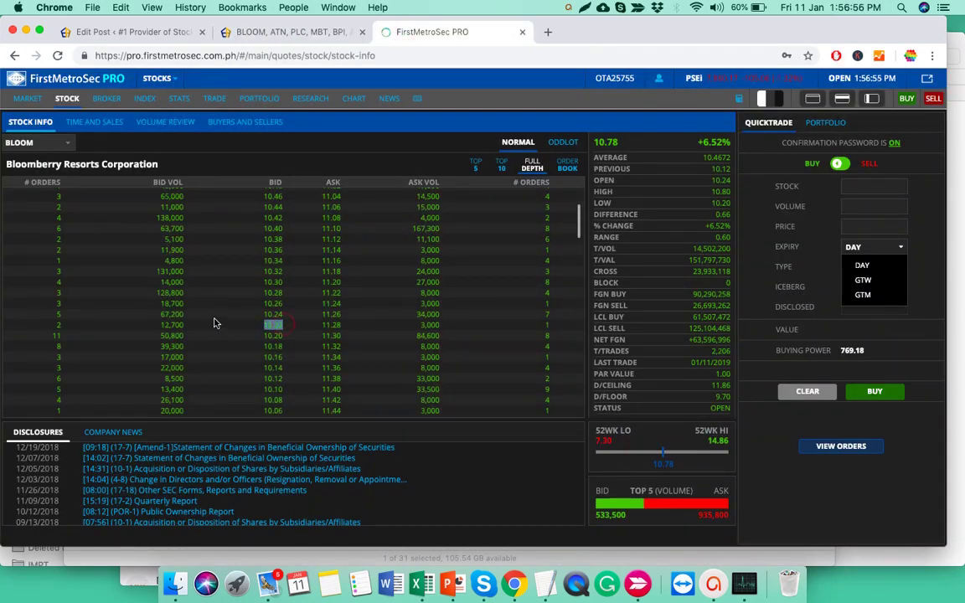
scroll(211, 323, "up", 1)
scroll(211, 320, "up", 5)
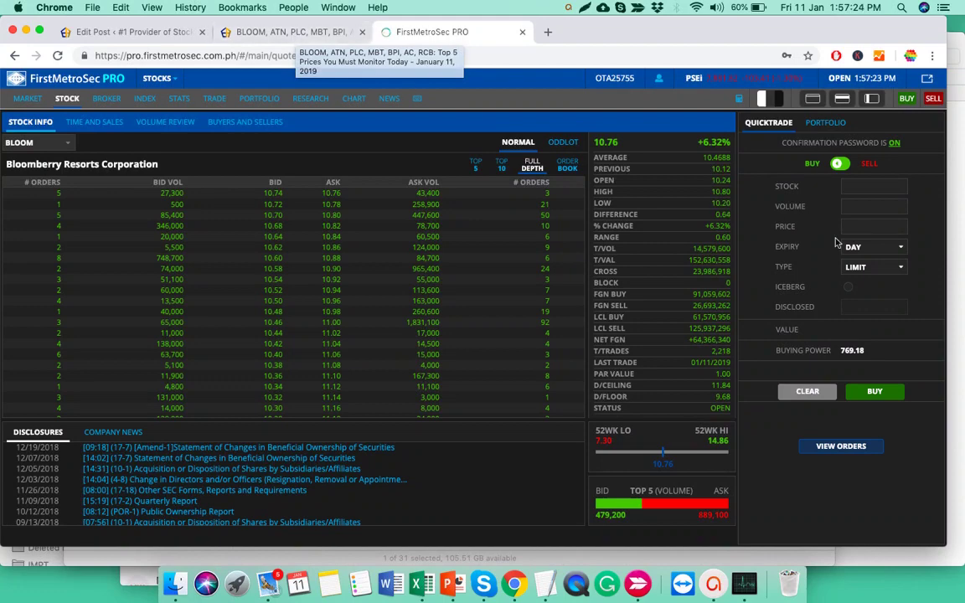
- Compare the article's BLOOM prices with the live quotes once more, and highlight both Top 5 Prices lines in the article
left_click(295, 33)
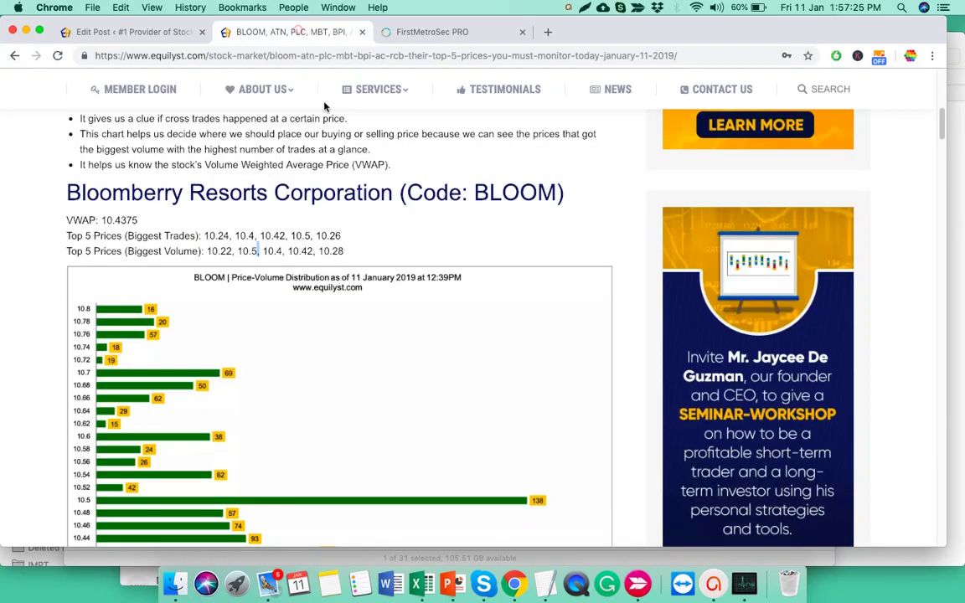
left_click(273, 250)
left_click(425, 28)
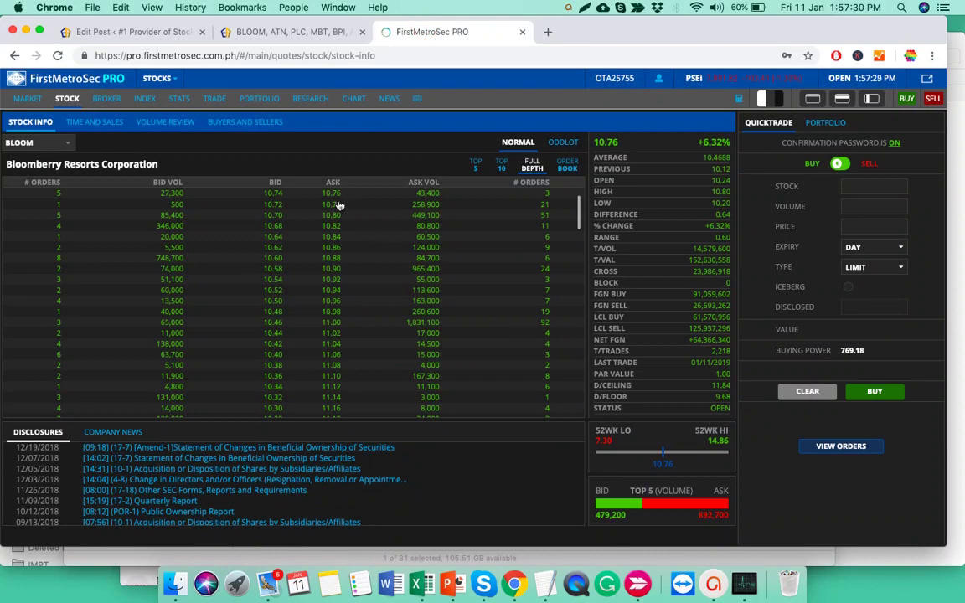
left_click(295, 35)
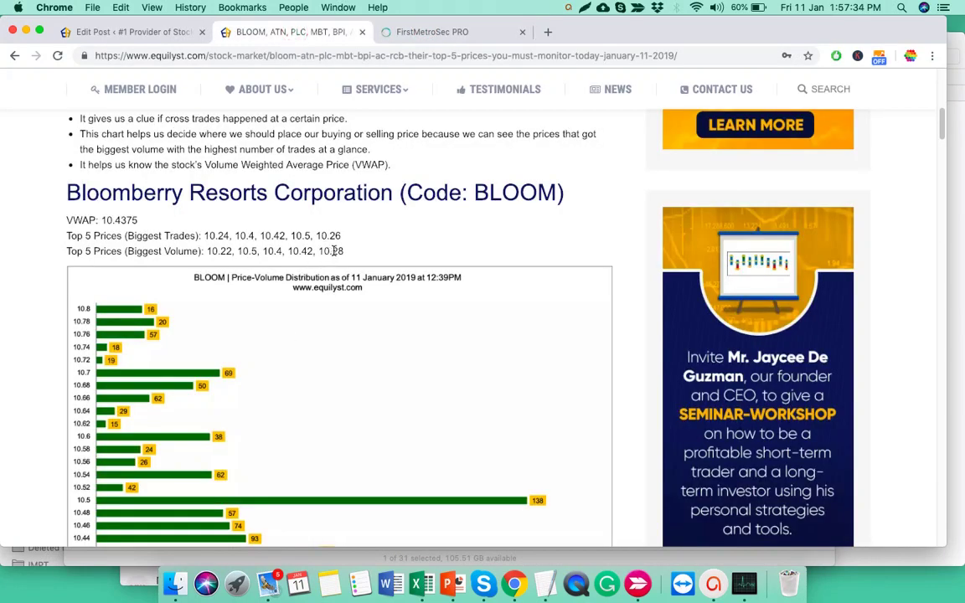
left_click_drag(344, 251, 69, 238)
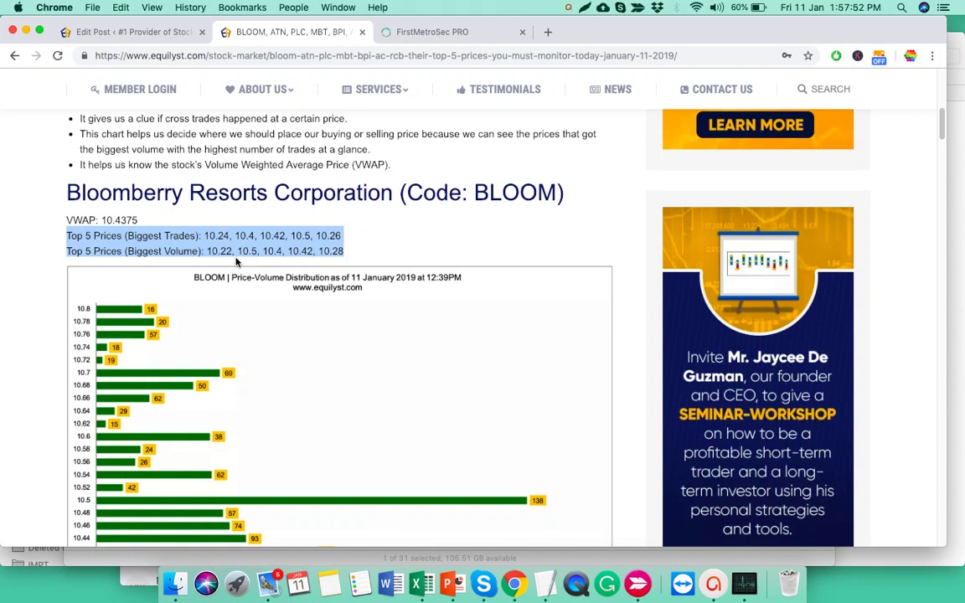
left_click(257, 233)
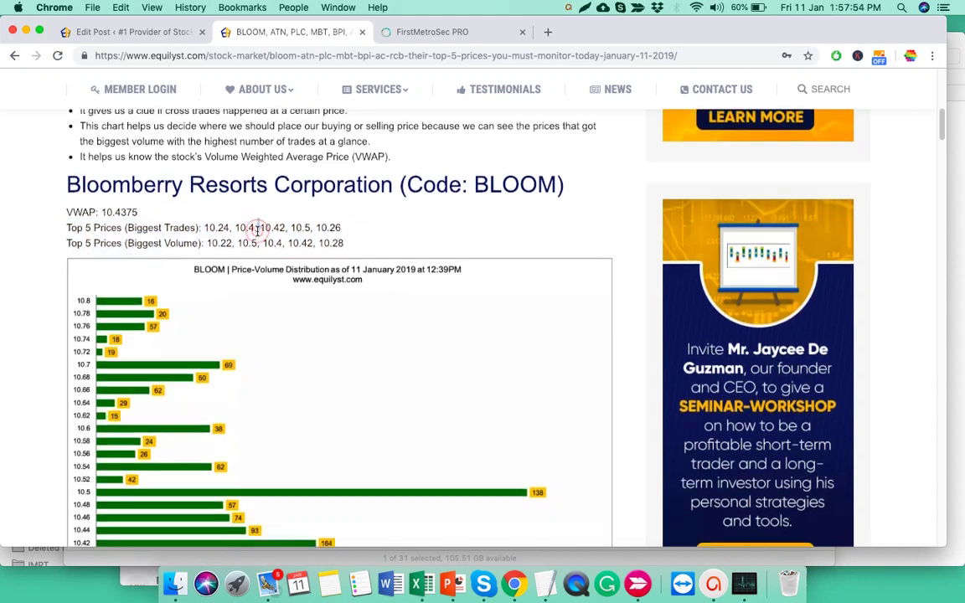
- Go to the article's ATN Holdings section and load the ATN quote in FirstMetroSec PRO
scroll(258, 235, "down", 2)
scroll(260, 241, "down", 10)
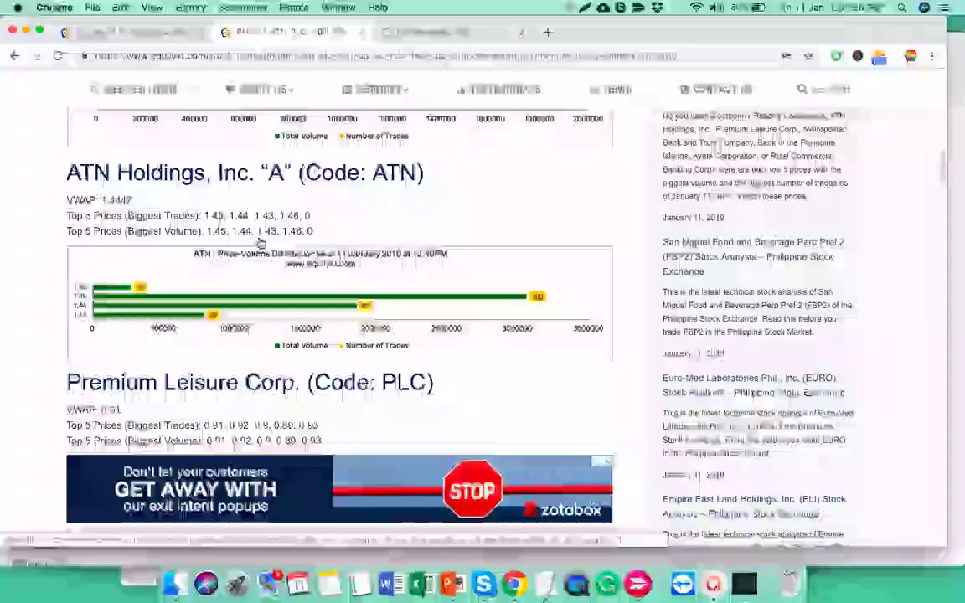
left_click(434, 27)
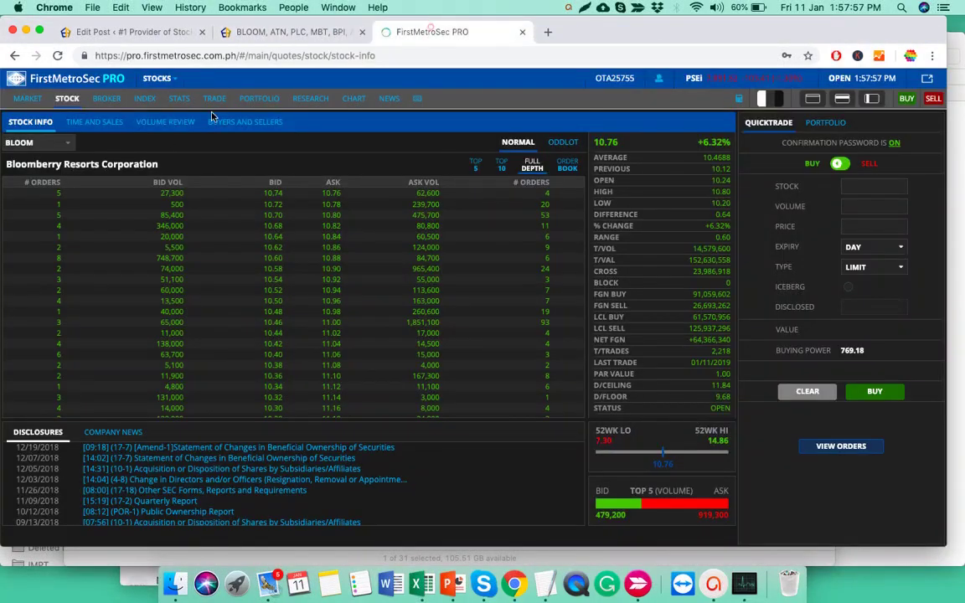
left_click(34, 142)
type("ATN")
key("Return")
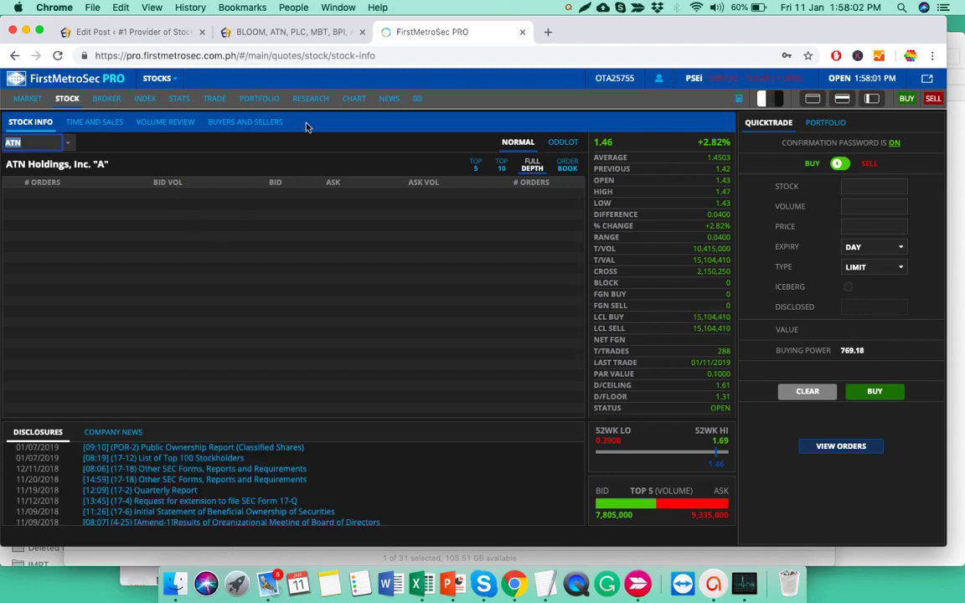
- Compare the article's ATN figures with its live order book and highlight both of ATN's Top 5 Prices lines in the article
left_click(298, 32)
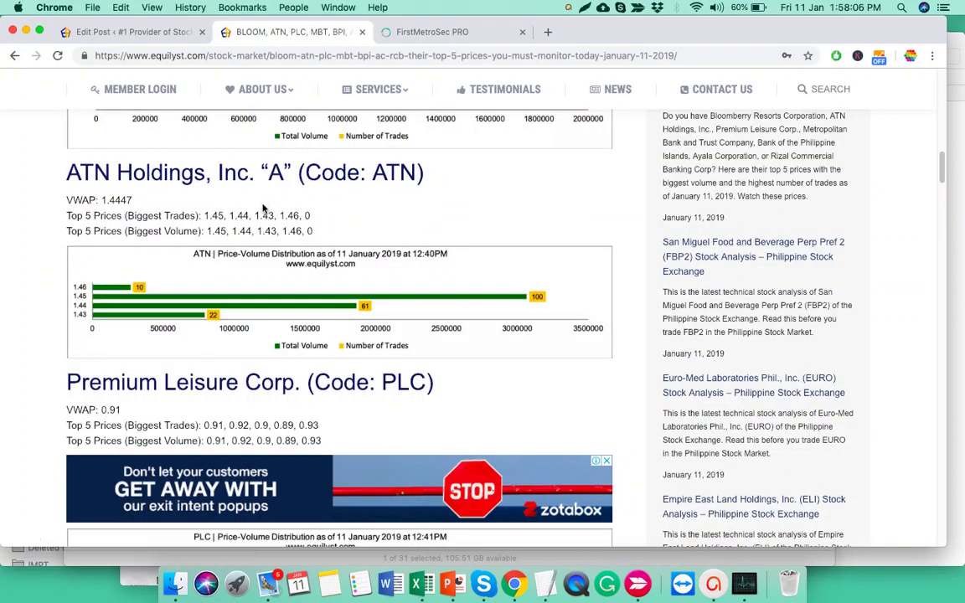
left_click(397, 30)
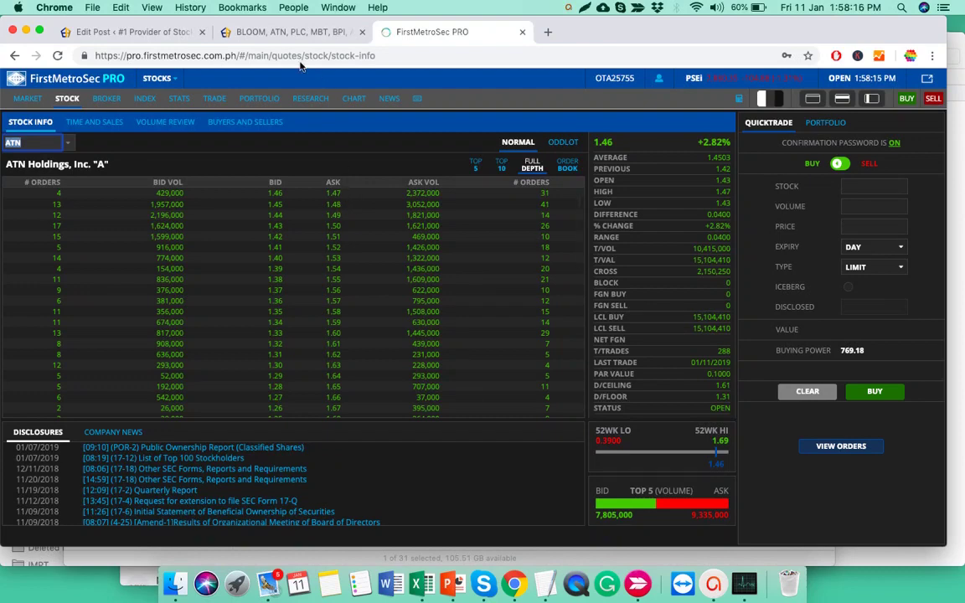
left_click(286, 34)
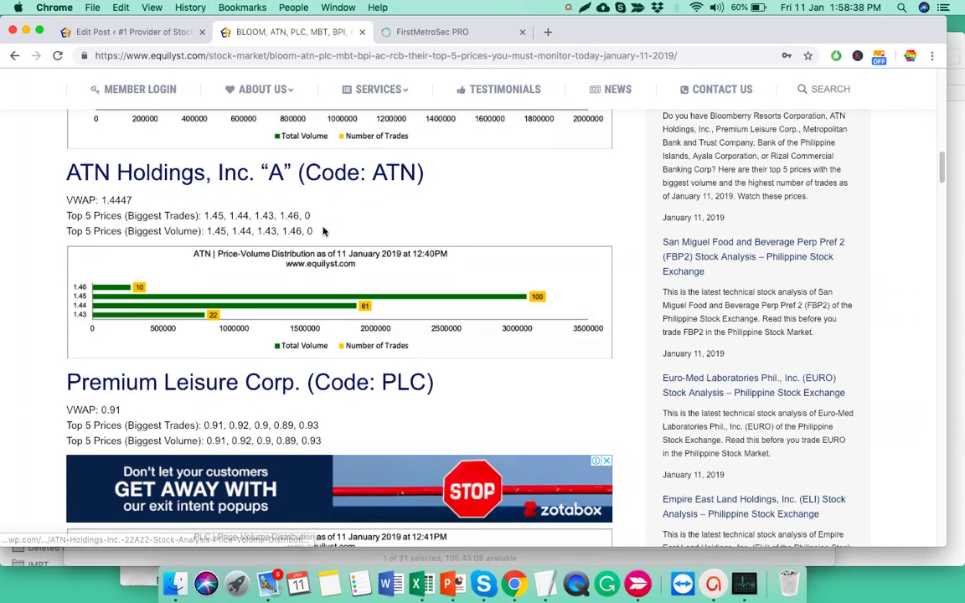
left_click_drag(323, 231, 71, 211)
left_click(157, 208)
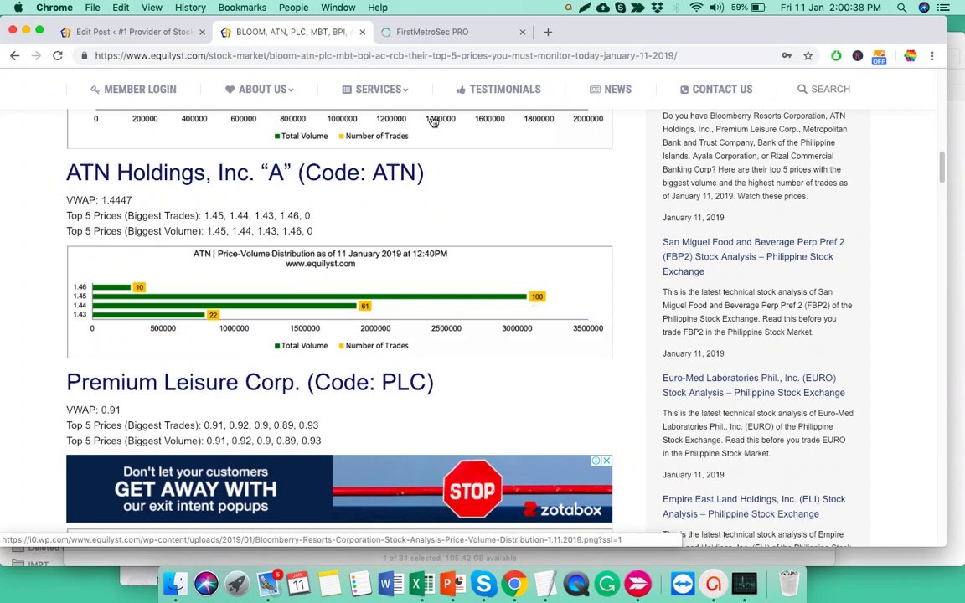
- Check ATN's live quotes in FirstMetroSec PRO, and highlight 1.45 and the full biggest-trades price list in the article's ATN section
left_click(443, 34)
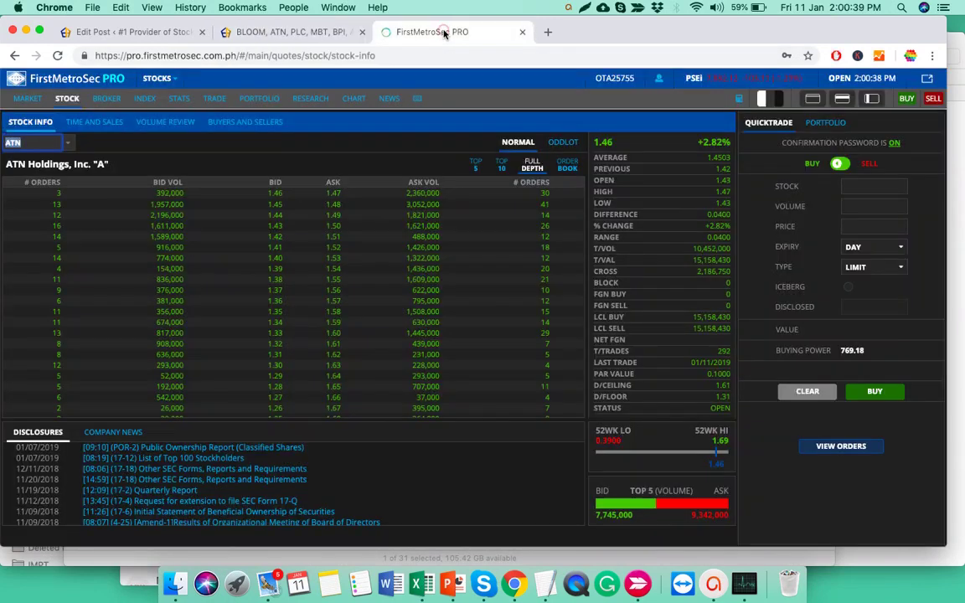
left_click(307, 38)
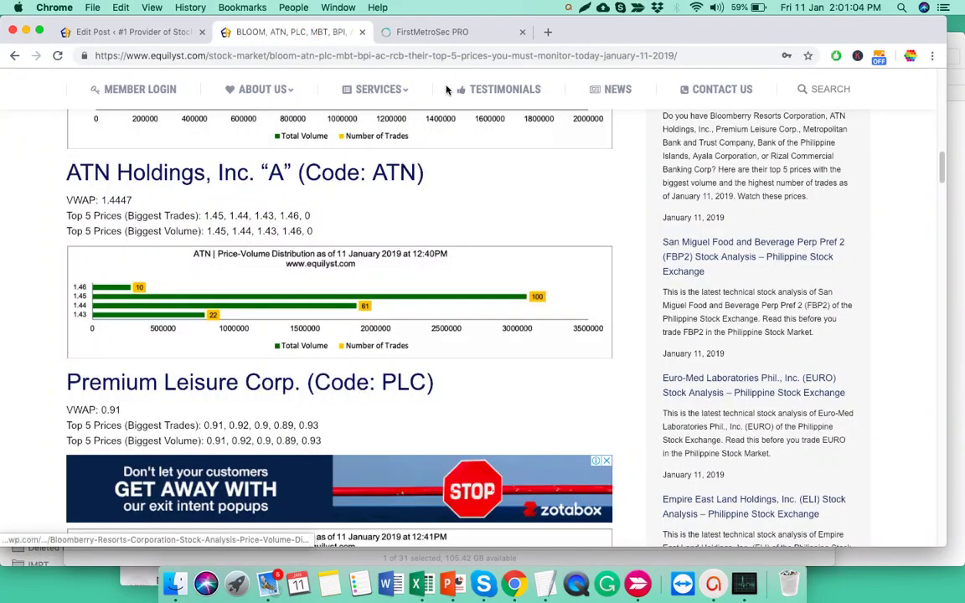
left_click(456, 34)
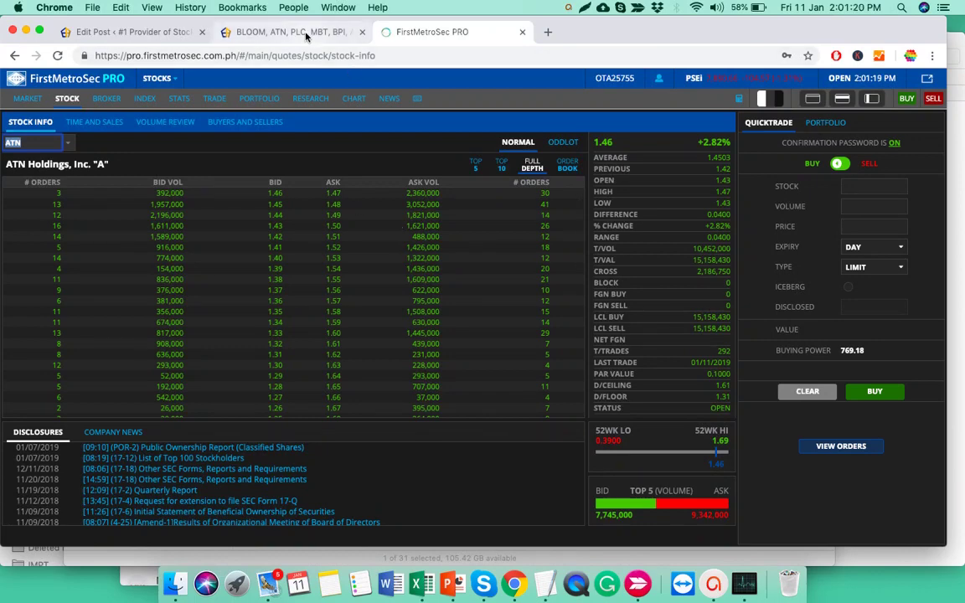
left_click(276, 30)
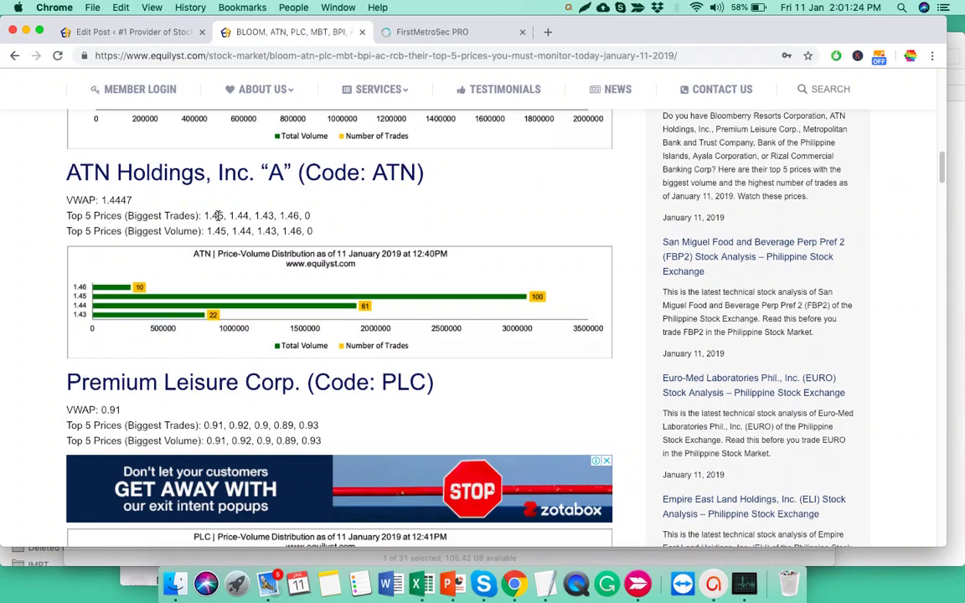
double_click(217, 215)
left_click_drag(202, 216, 314, 224)
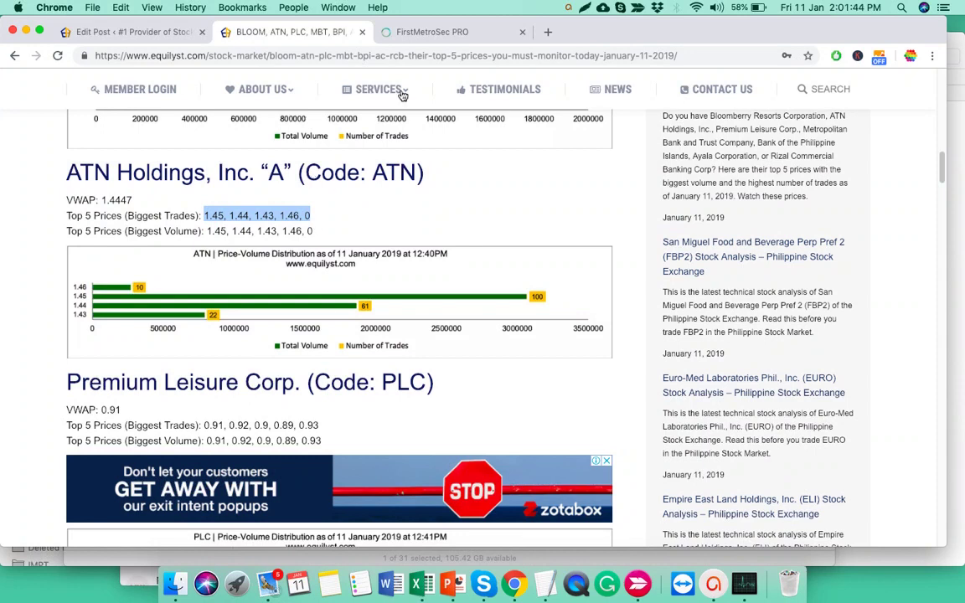
- Highlight the 1.45 bid in ATN's FirstMetroSec PRO order book, followed by the rows between the 1.45 and 1.42 bids
left_click(425, 34)
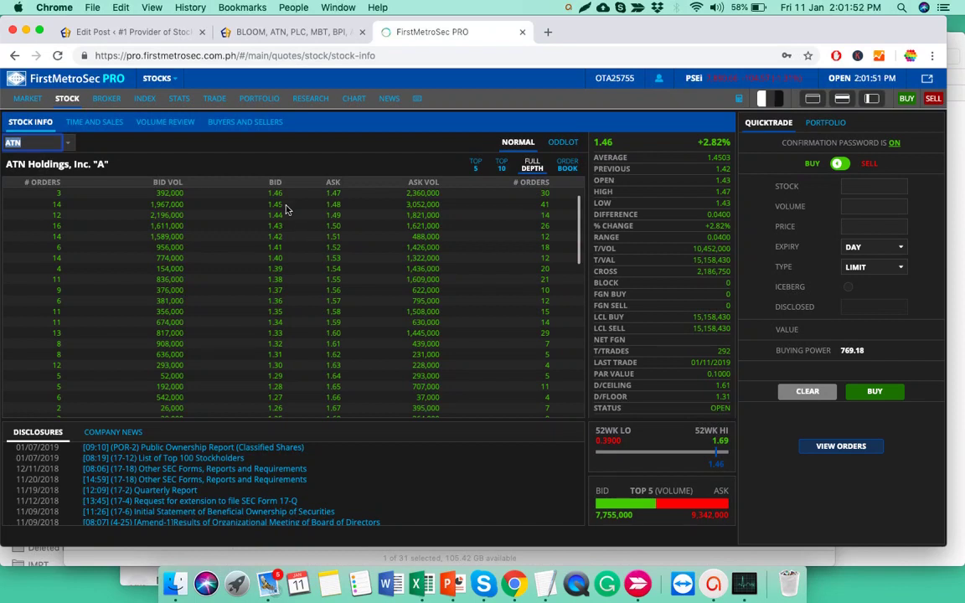
left_click_drag(284, 207, 257, 210)
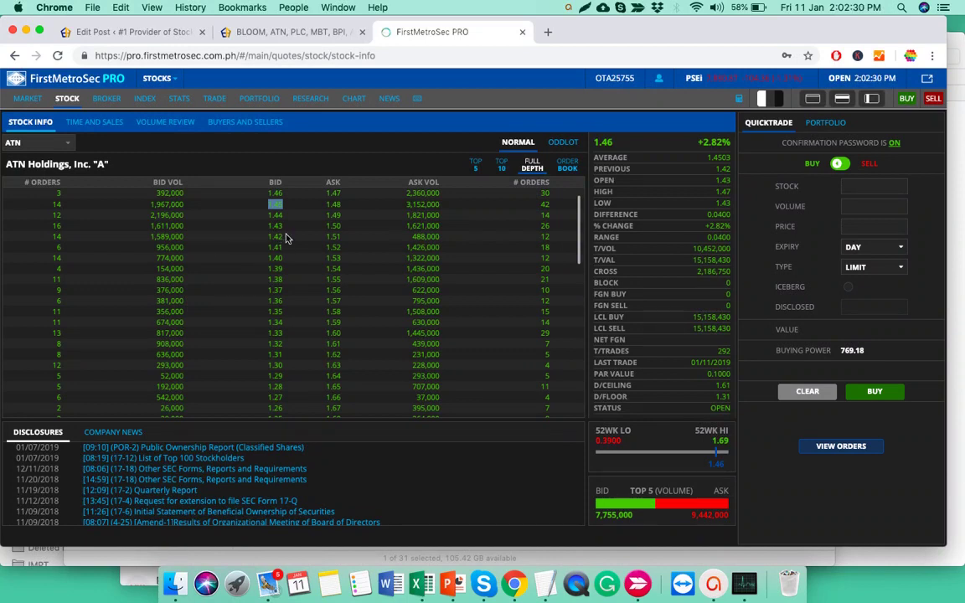
left_click_drag(264, 220, 268, 209)
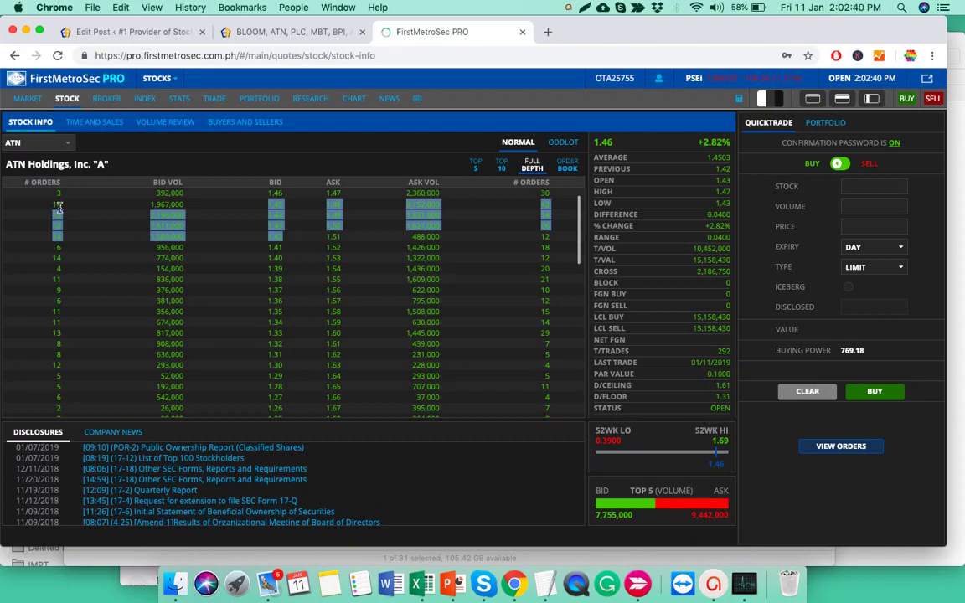
- Compare the article's ATN prices with the live order book again and move on to the article's Premium Leisure Corp. section
left_click(314, 38)
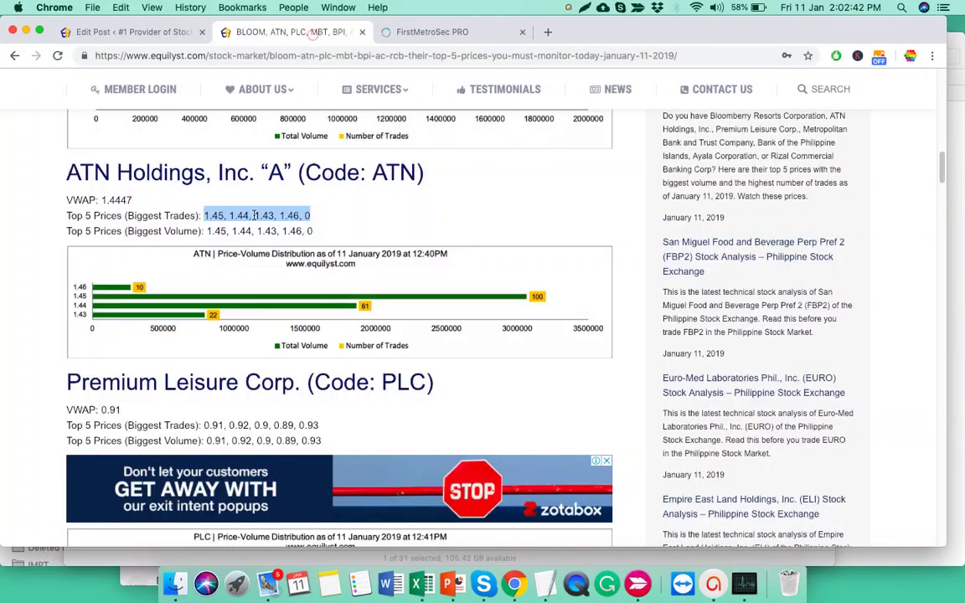
left_click(268, 231)
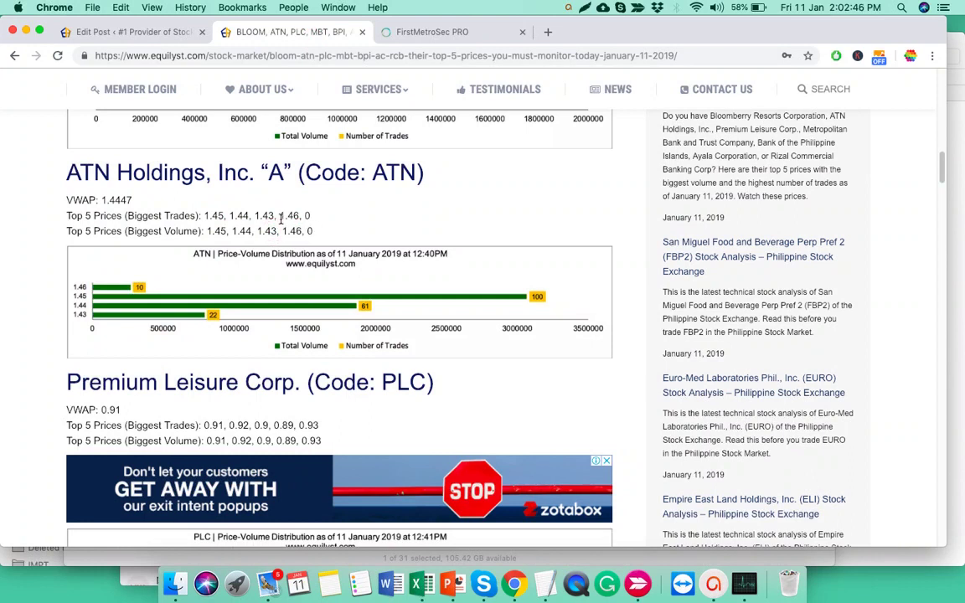
left_click(433, 33)
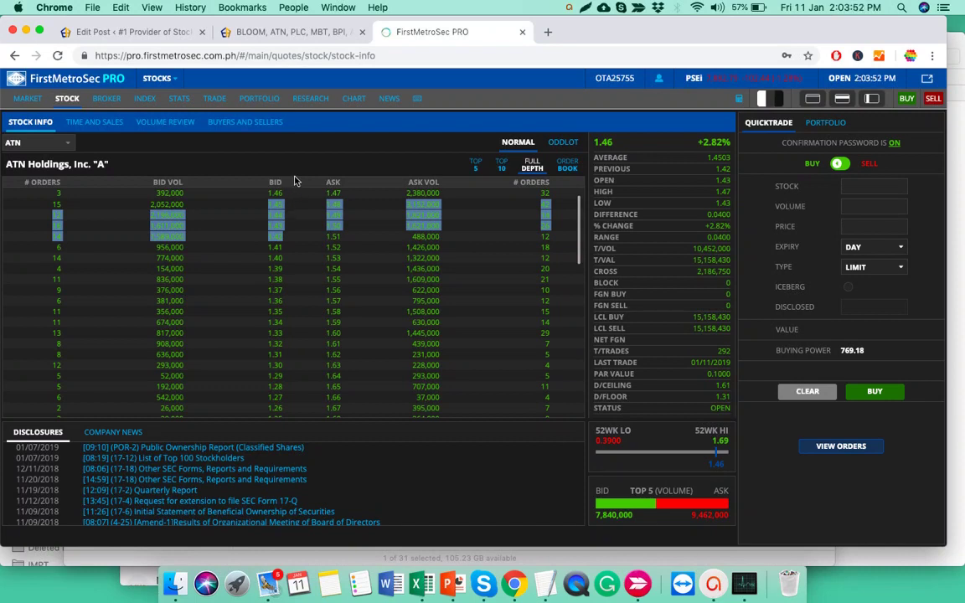
left_click(300, 33)
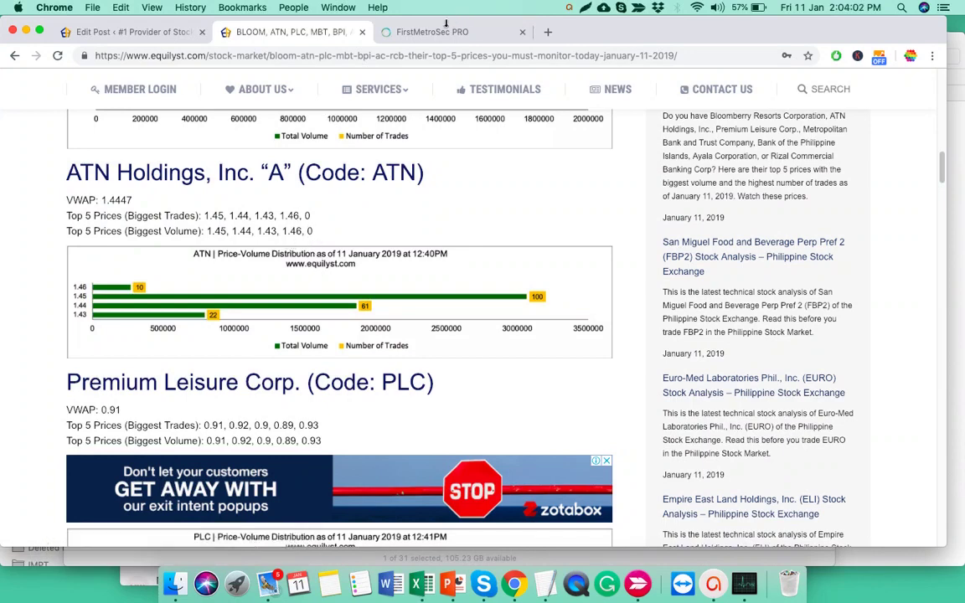
scroll(381, 235, "down", 3)
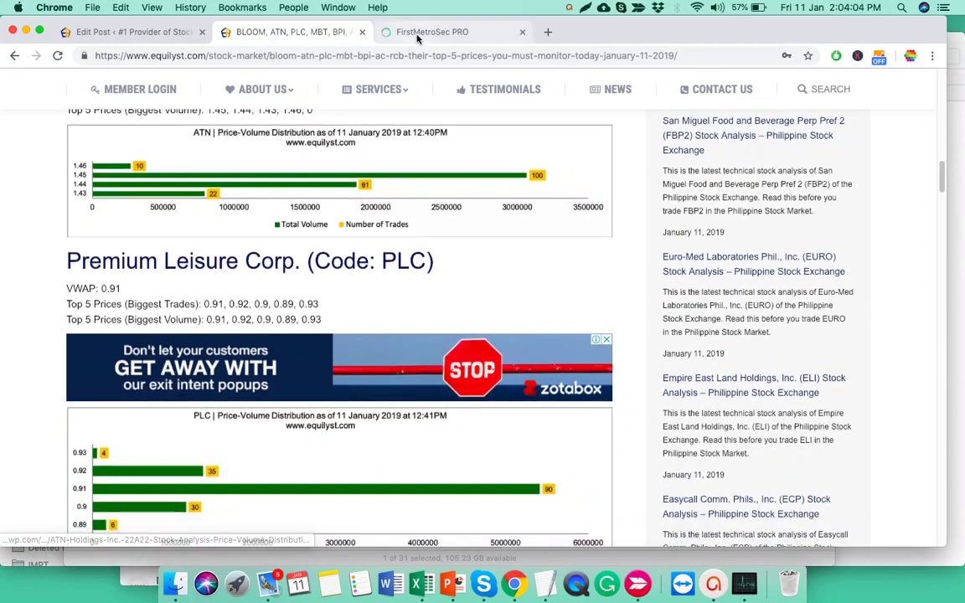
- Load PLC's live quotes in FirstMetroSec PRO and return to the article's Premium Leisure Corp. figures and price-volume chart
left_click(417, 33)
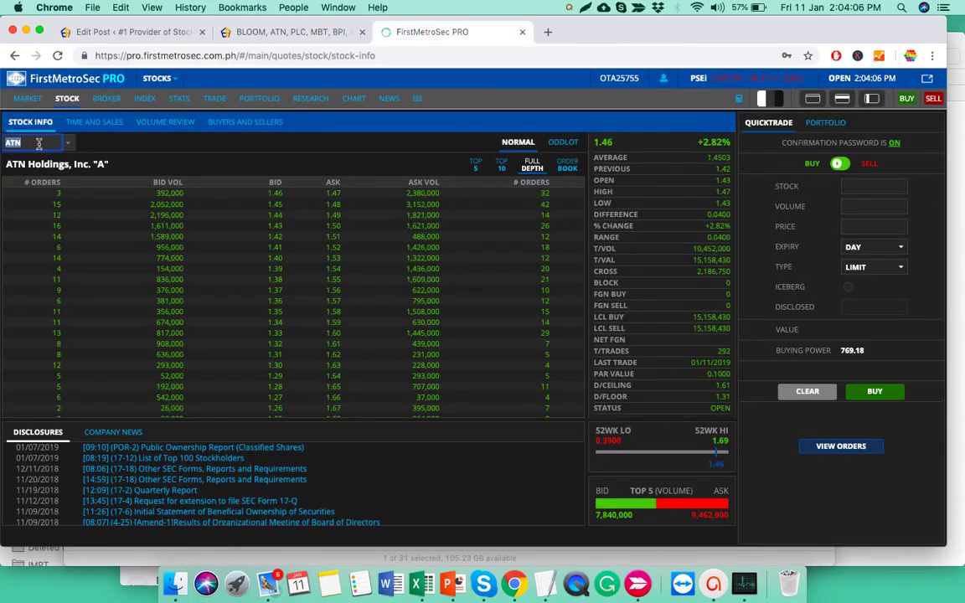
type("PLC")
key("Return")
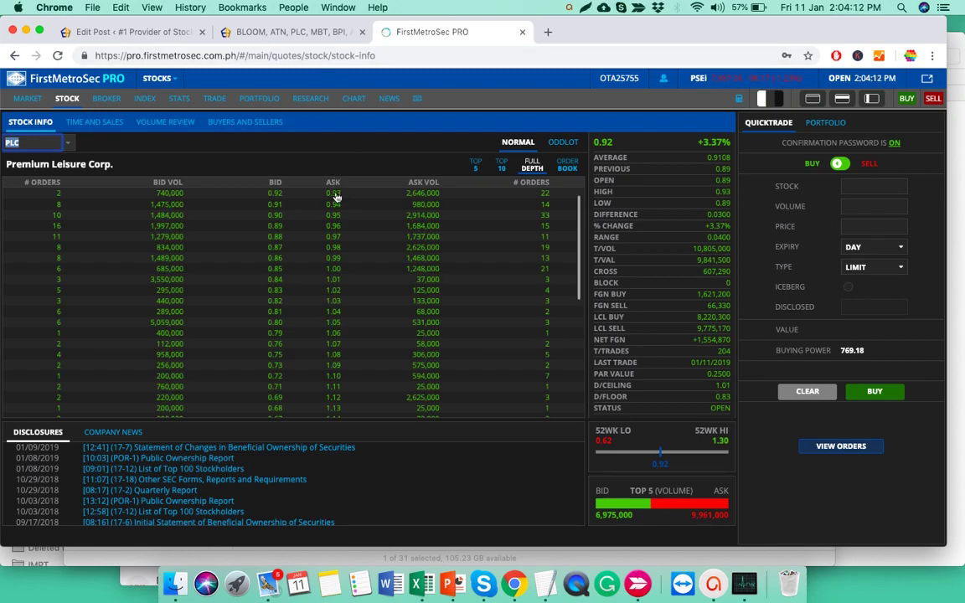
left_click(280, 34)
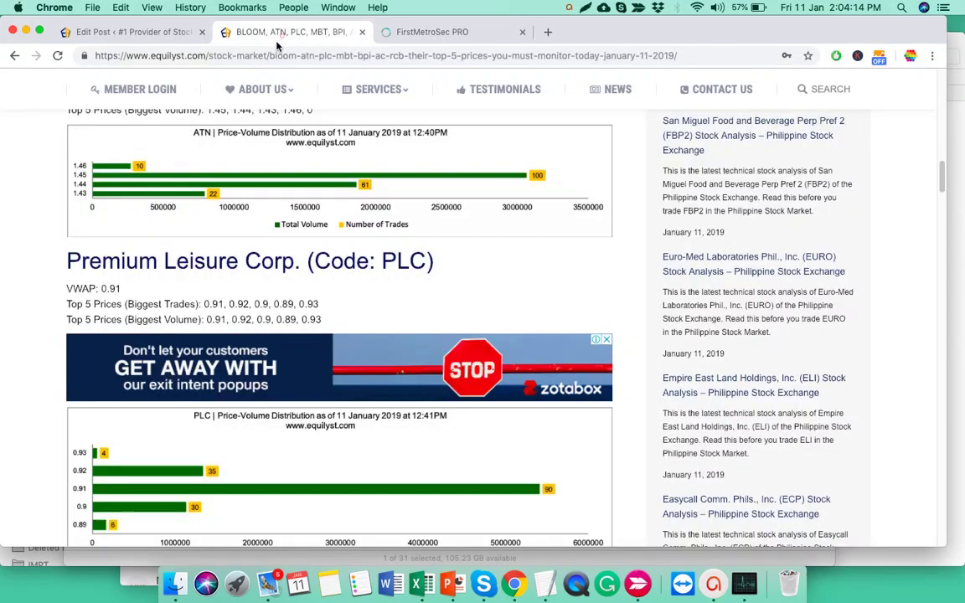
scroll(209, 252, "down", 5)
scroll(209, 254, "up", 3)
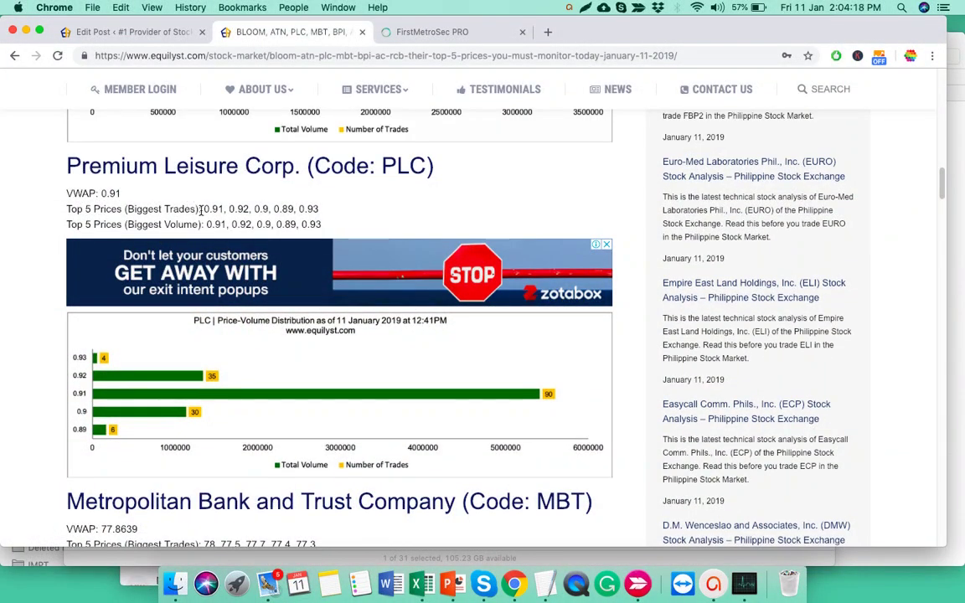
- Compare PLC's live order book with the article's figures, and highlight the 0.91 VWAP in its Premium Leisure Corp. section
left_click(443, 40)
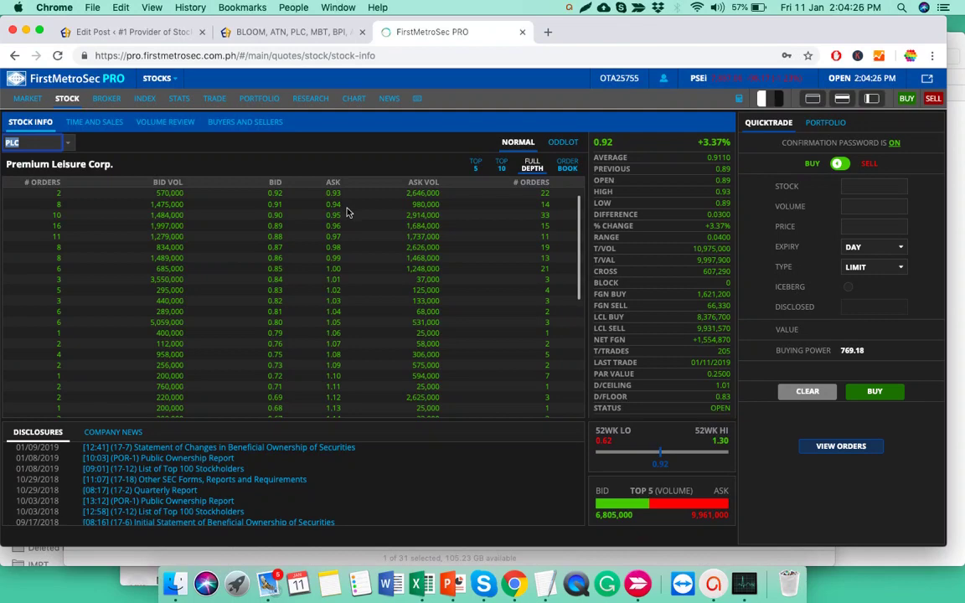
left_click(308, 37)
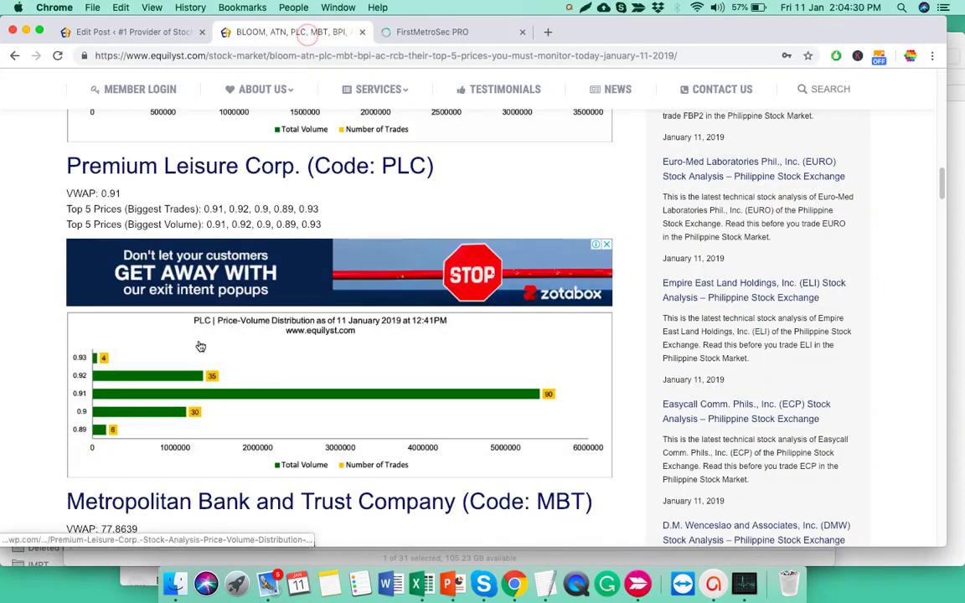
double_click(111, 193)
left_click(386, 32)
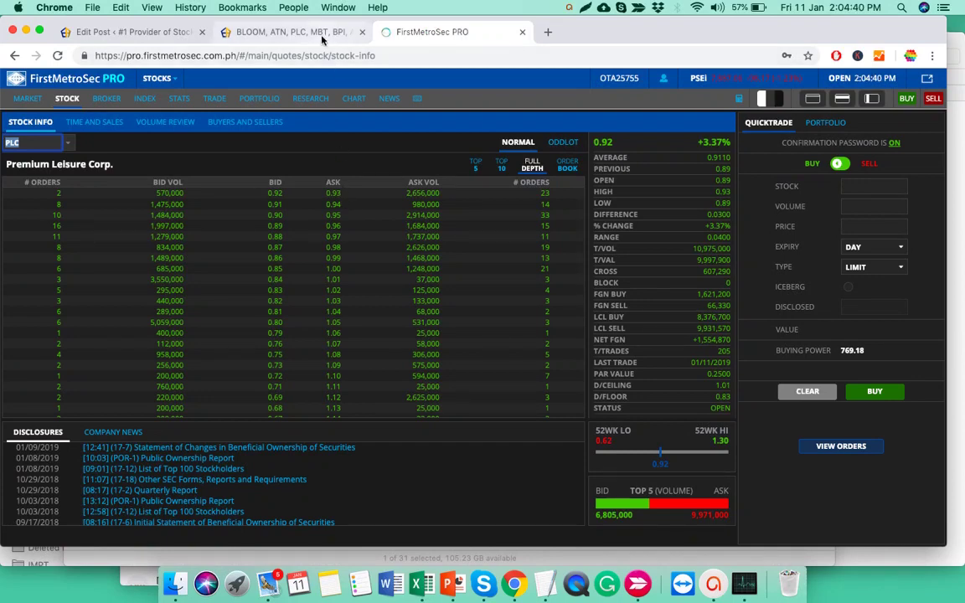
left_click(289, 32)
left_click(214, 210)
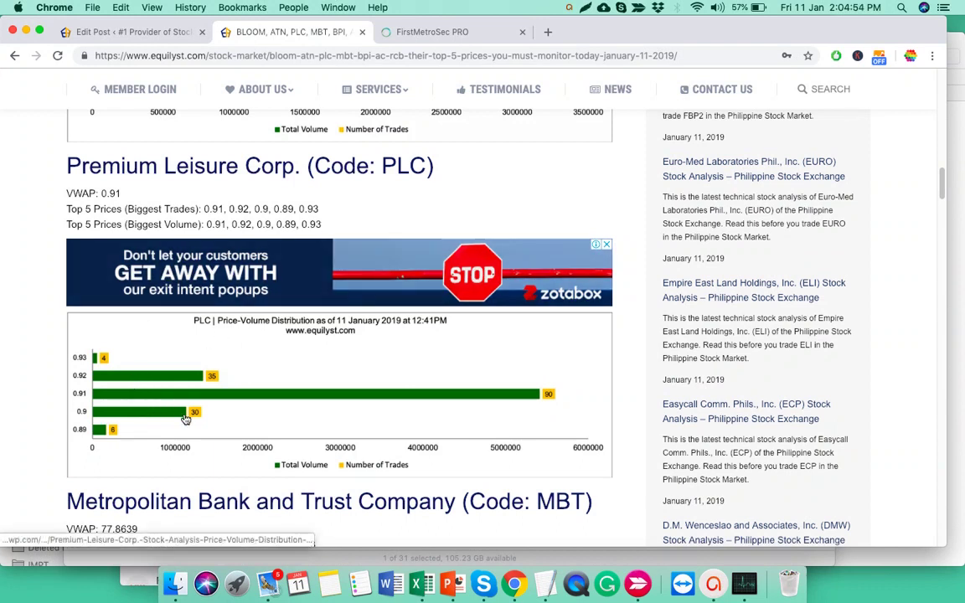
- Highlight the rows from the 0.90 to the 0.88 bid in PLC's FirstMetroSec PRO order book
scroll(188, 410, "down", 1)
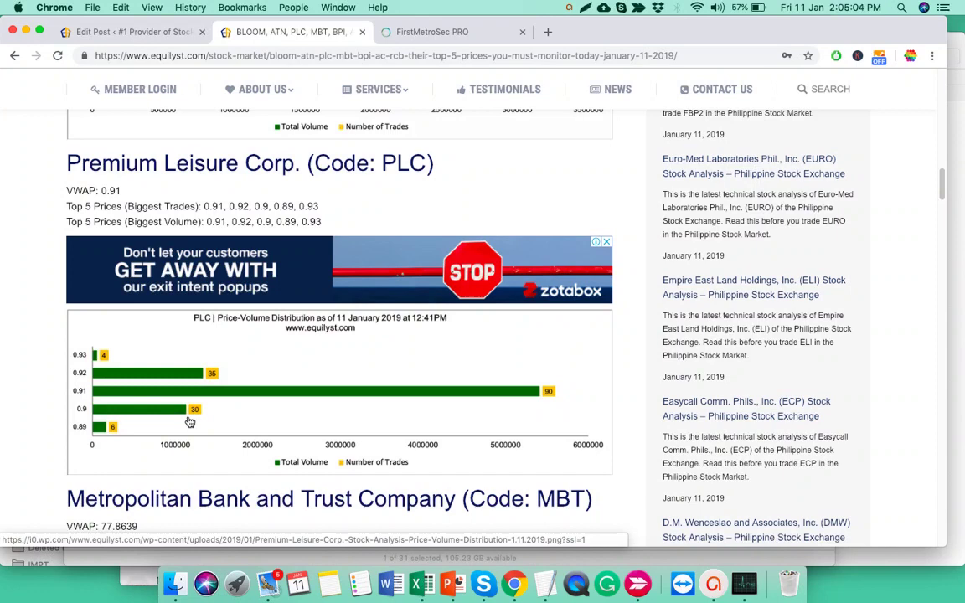
key("super+3")
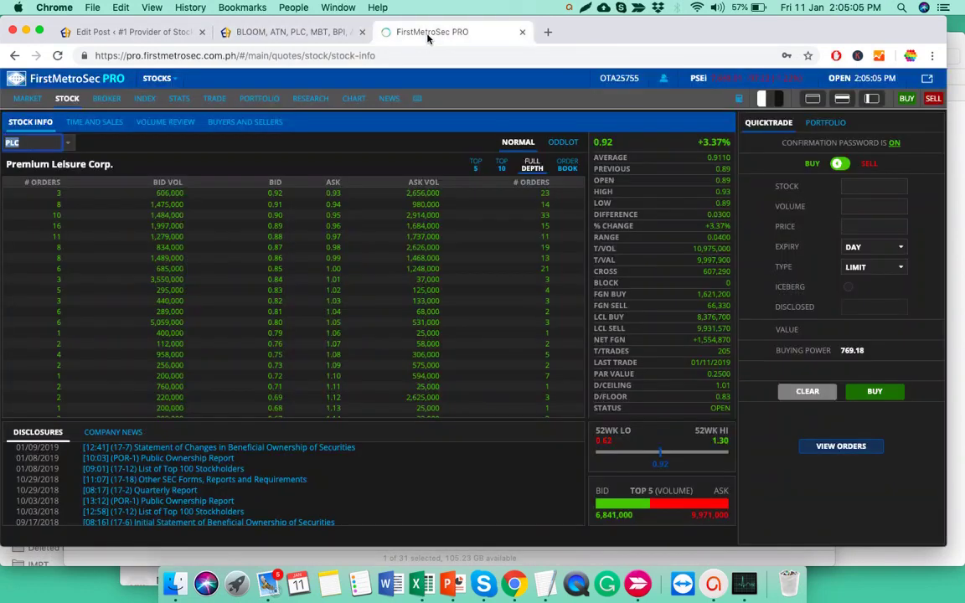
left_click(281, 243)
left_click_drag(281, 244, 55, 218)
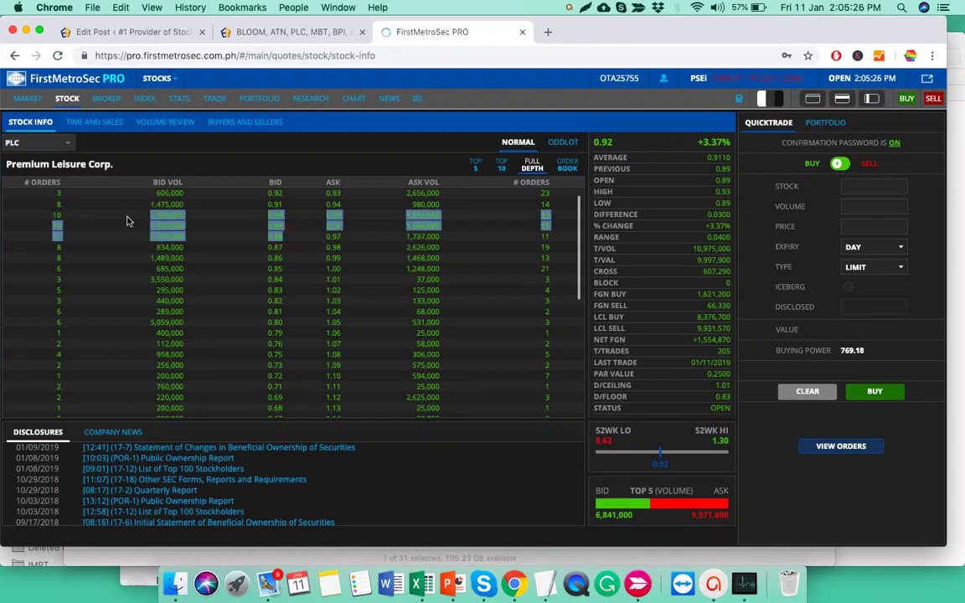
left_click_drag(126, 216, 52, 219)
- Highlight 0.9, 0.89 and 0.93 in the article's biggest-trades price list for PLC, and clear the selection
key("ctrl+shift+Tab")
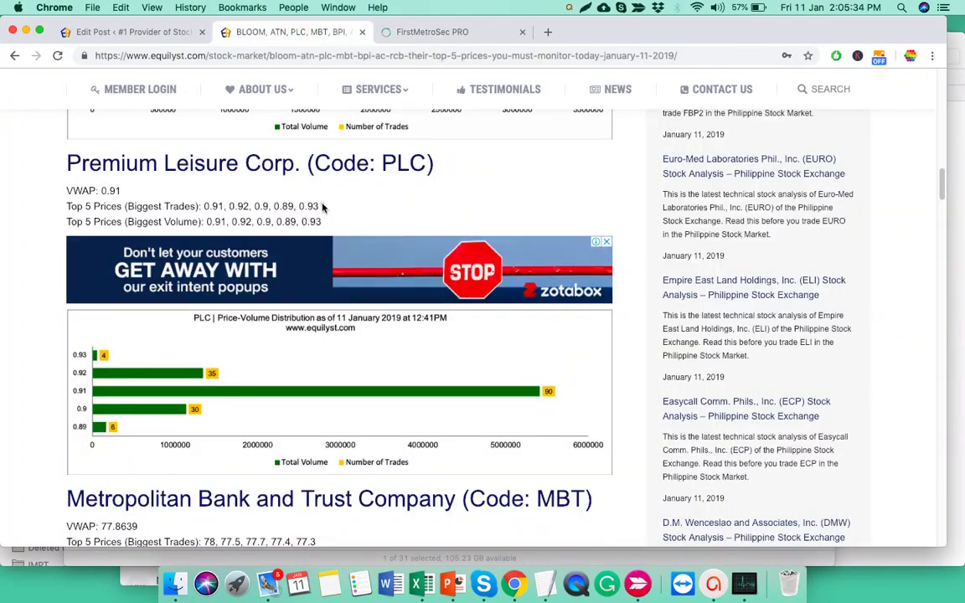
left_click_drag(322, 207, 250, 207)
left_click(288, 221)
- Compare PLC's live bid and ask prices in FirstMetroSec PRO with the article's VWAP and Top 5 Prices
left_click(432, 33)
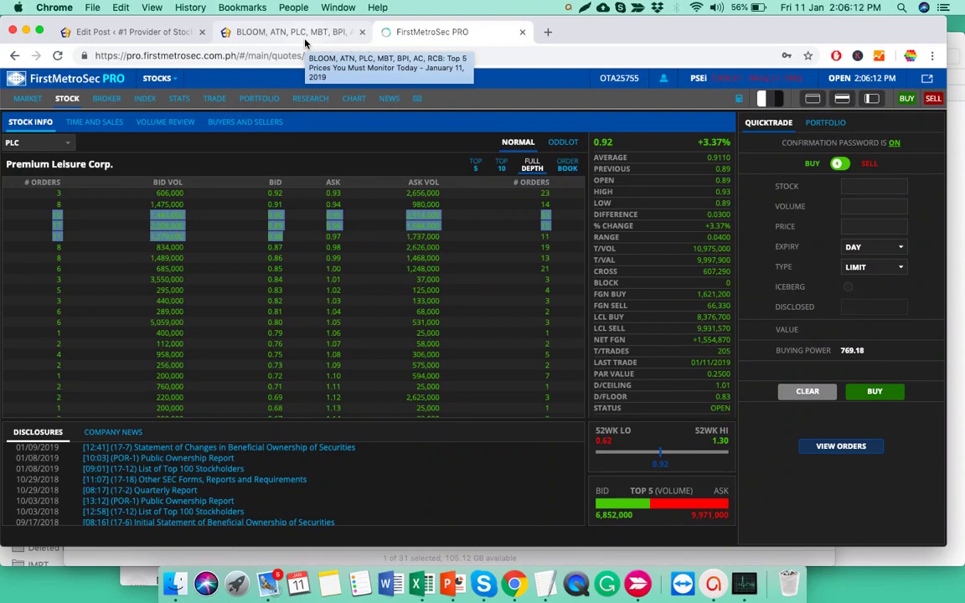
left_click(305, 40)
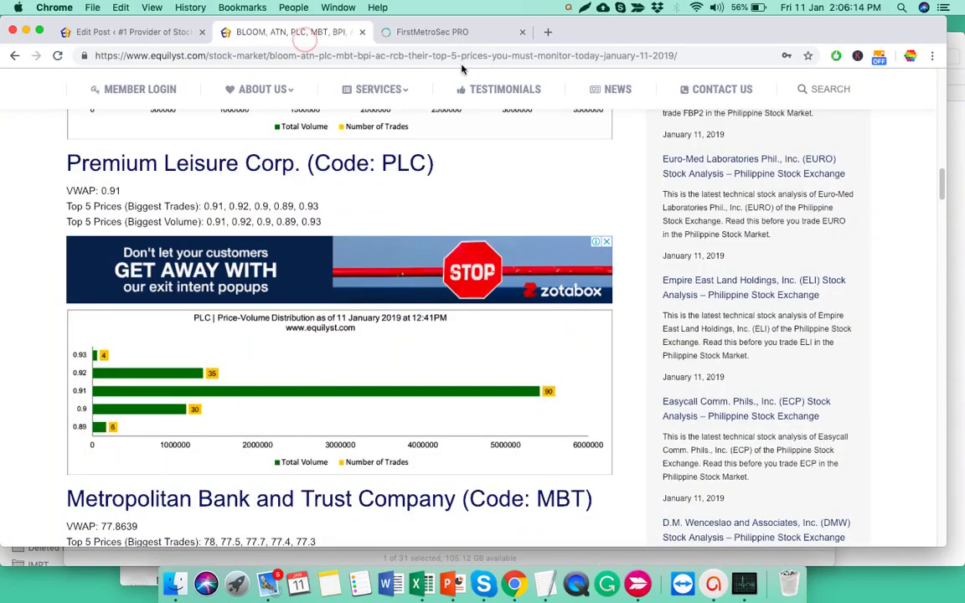
left_click(449, 33)
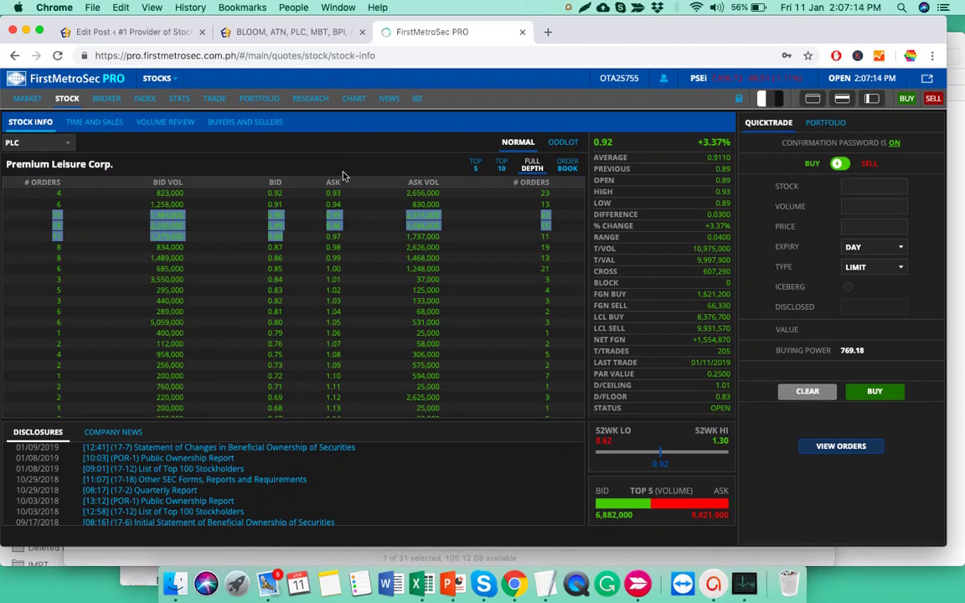
left_click(318, 38)
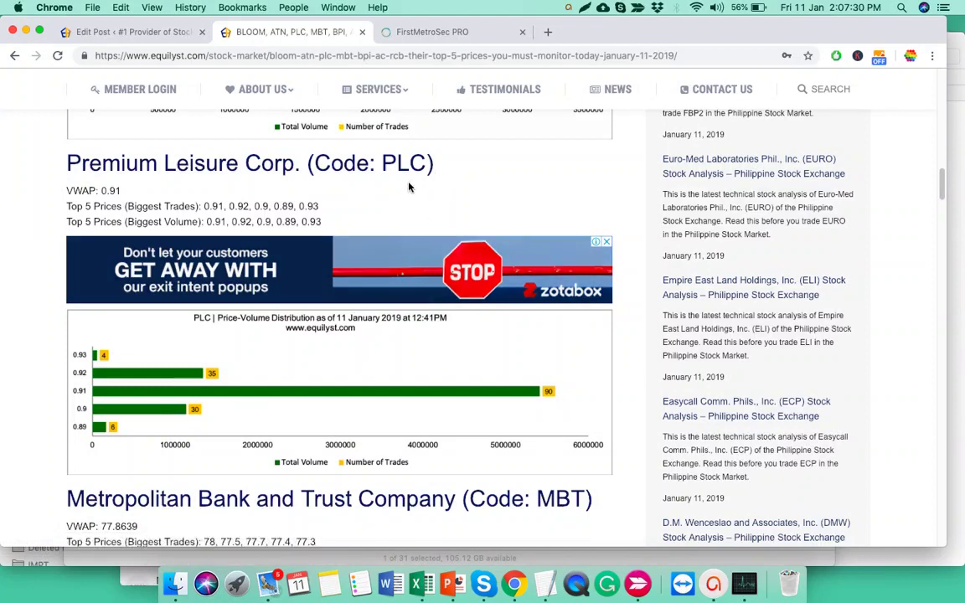
mouse_move(404, 93)
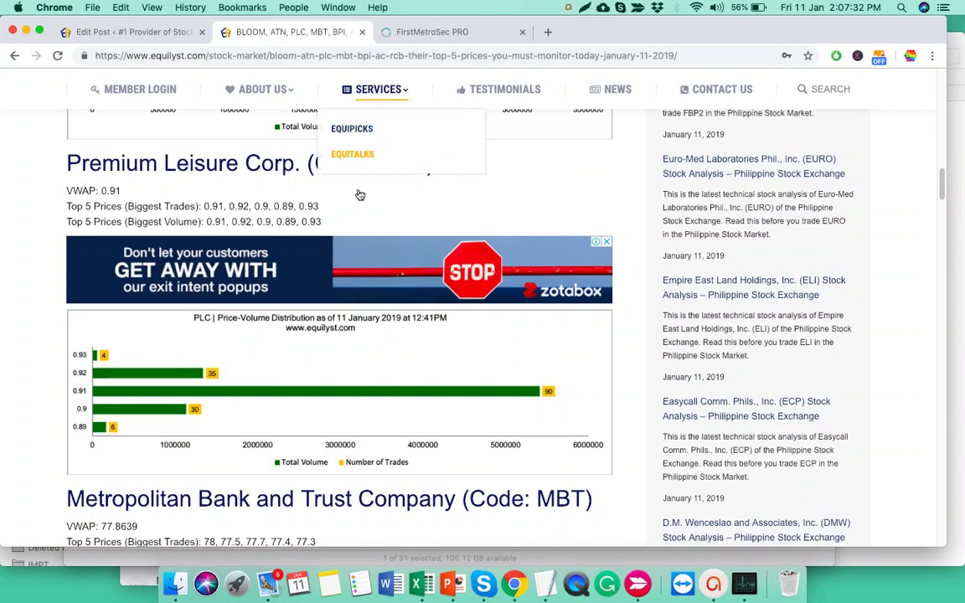
- View the order expiry choices in FirstMetroSec PRO's QuickTrade form, and highlight PLC's 0.90 to 0.88 bid rows again
left_click(450, 33)
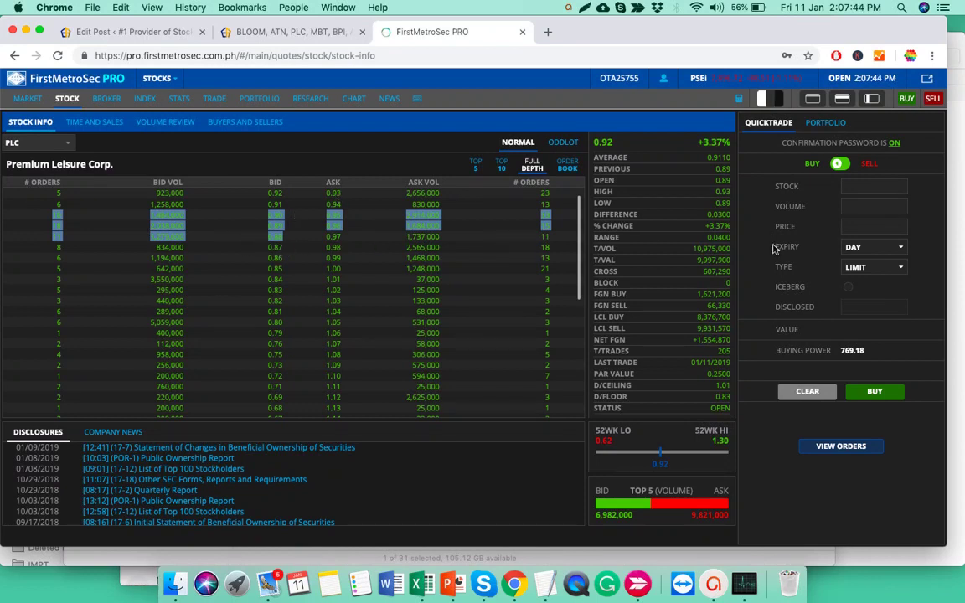
left_click(889, 248)
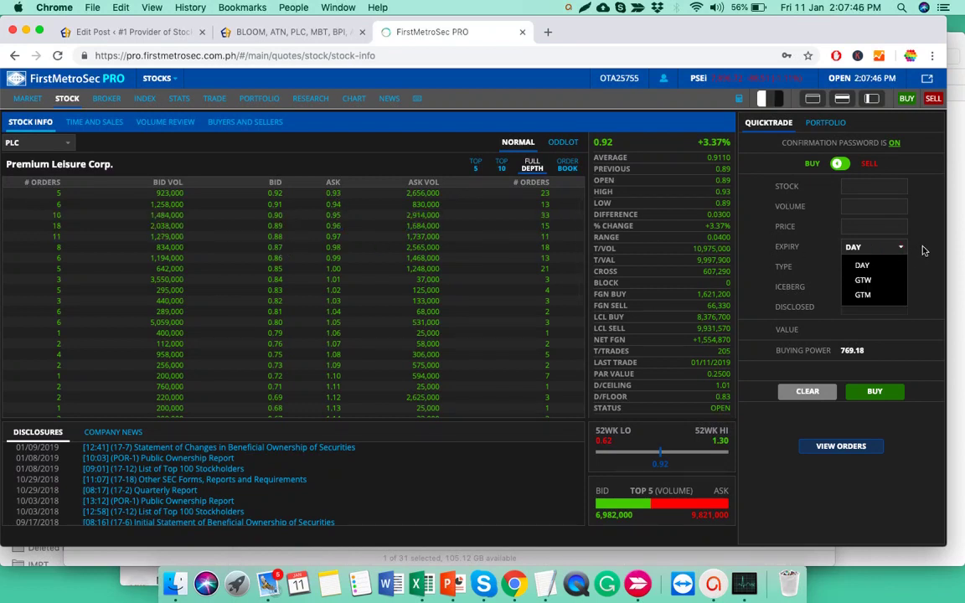
left_click(923, 250)
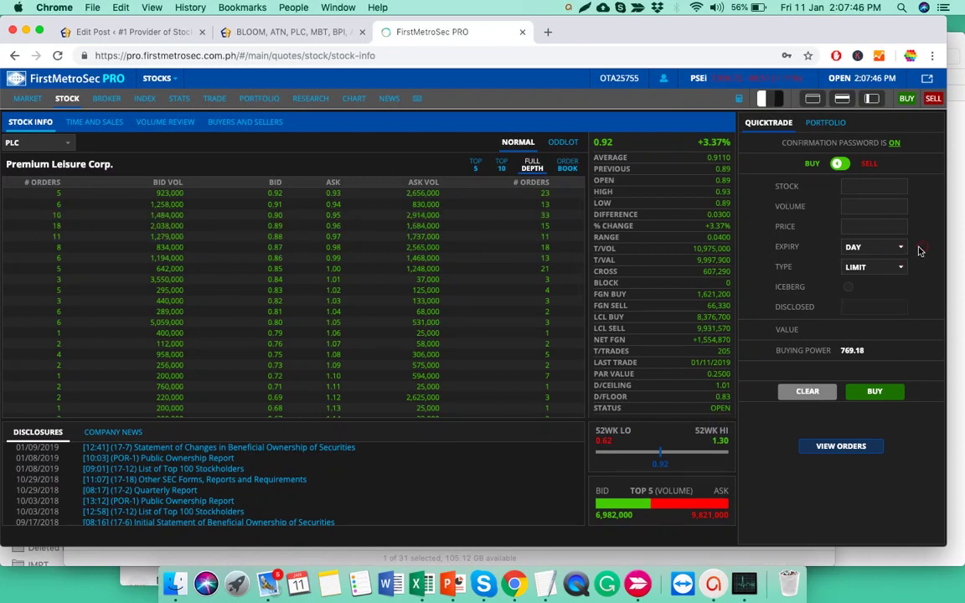
left_click(283, 237)
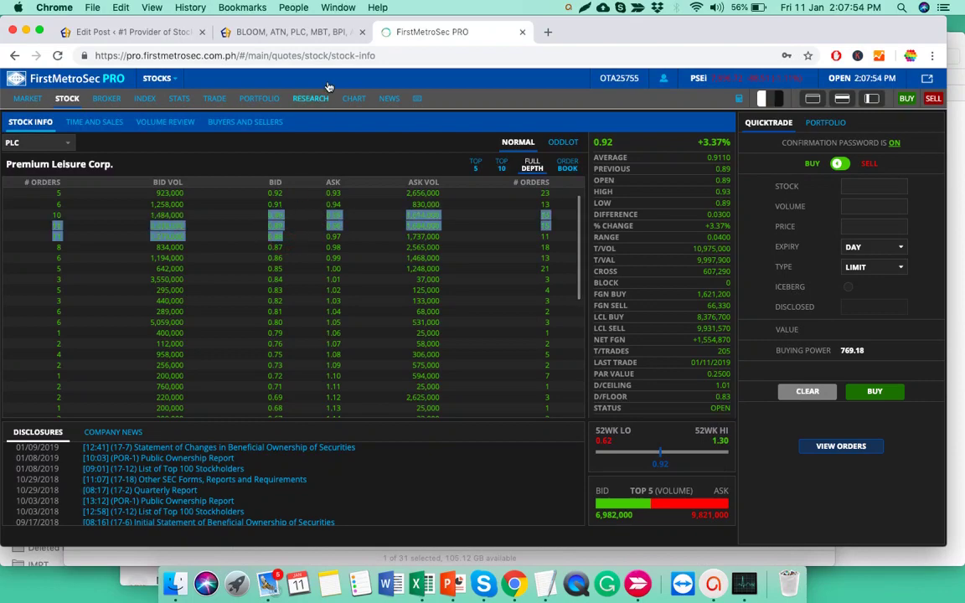
- Check the article's PLC prices against the live order book once more and move on to its Metropolitan Bank and Trust Company section
left_click(308, 34)
scroll(296, 216, "down", 1)
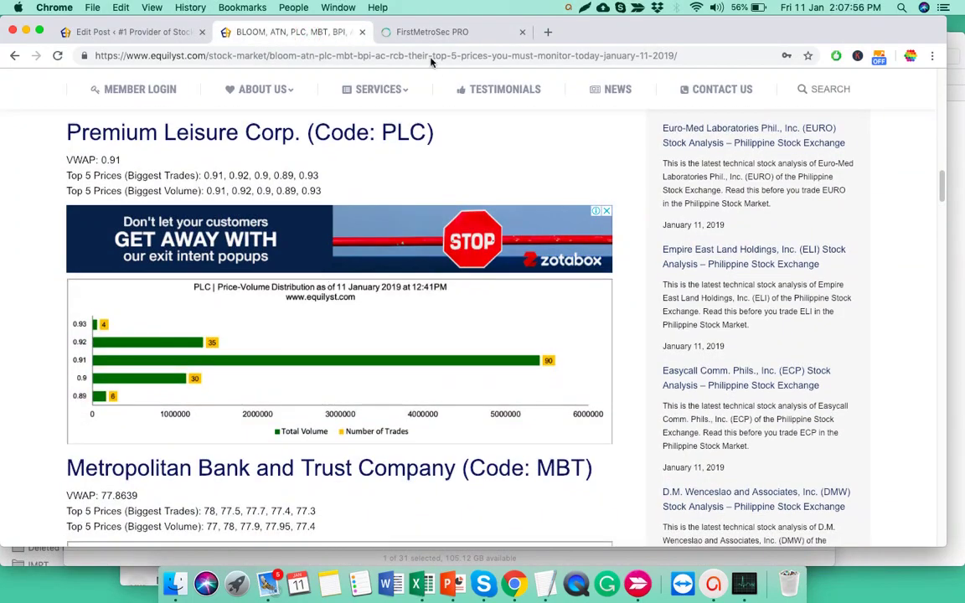
left_click(432, 33)
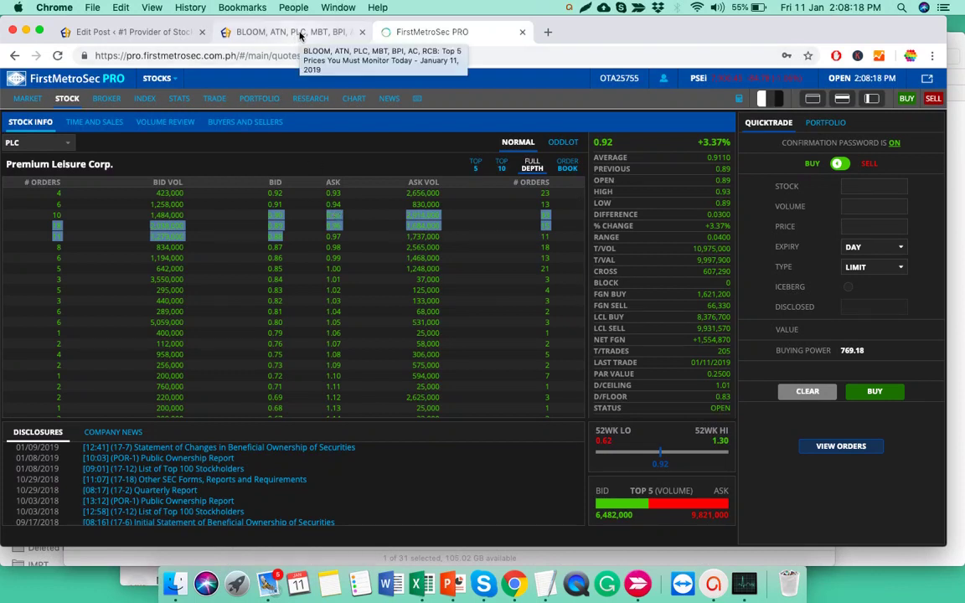
left_click(270, 31)
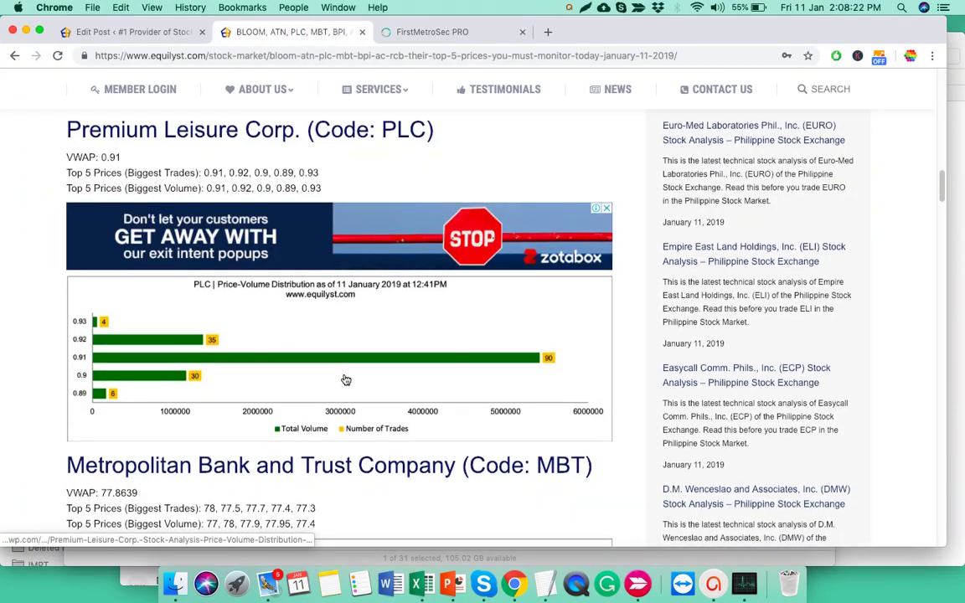
scroll(346, 380, "down", 1)
scroll(346, 380, "down", 5)
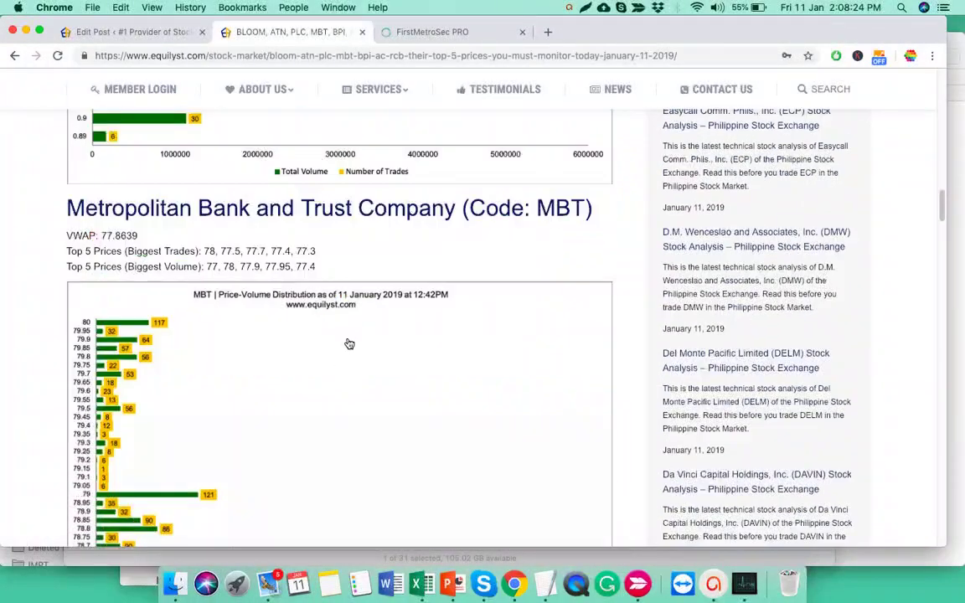
- Load MBT's live quotes in FirstMetroSec PRO and return to the article's MBT figures
left_click(394, 32)
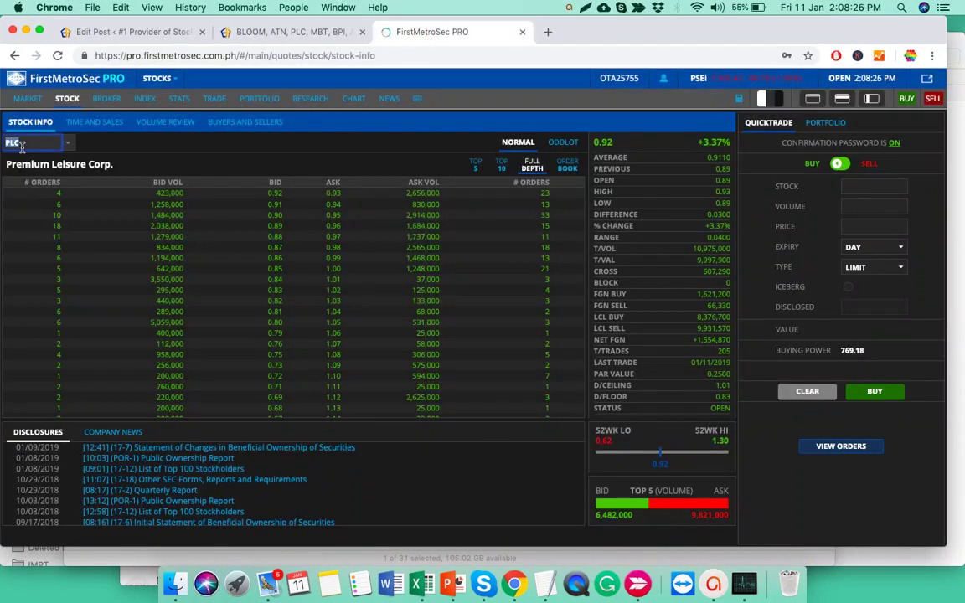
type("MBT")
key("Return")
left_click(276, 32)
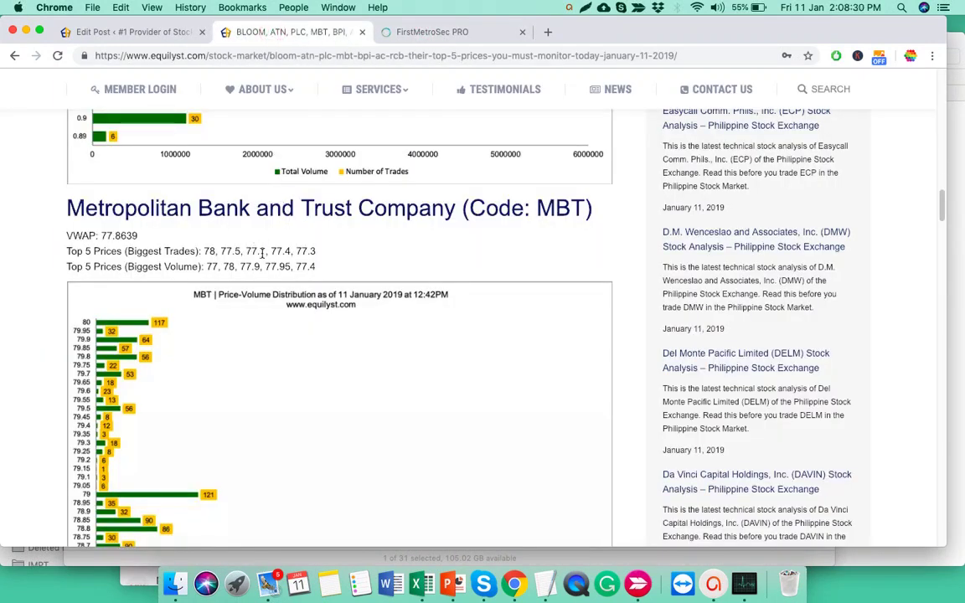
- Compare MBT's live order book in FirstMetroSec PRO with the VWAP and Top 5 Prices in the article
left_click(451, 36)
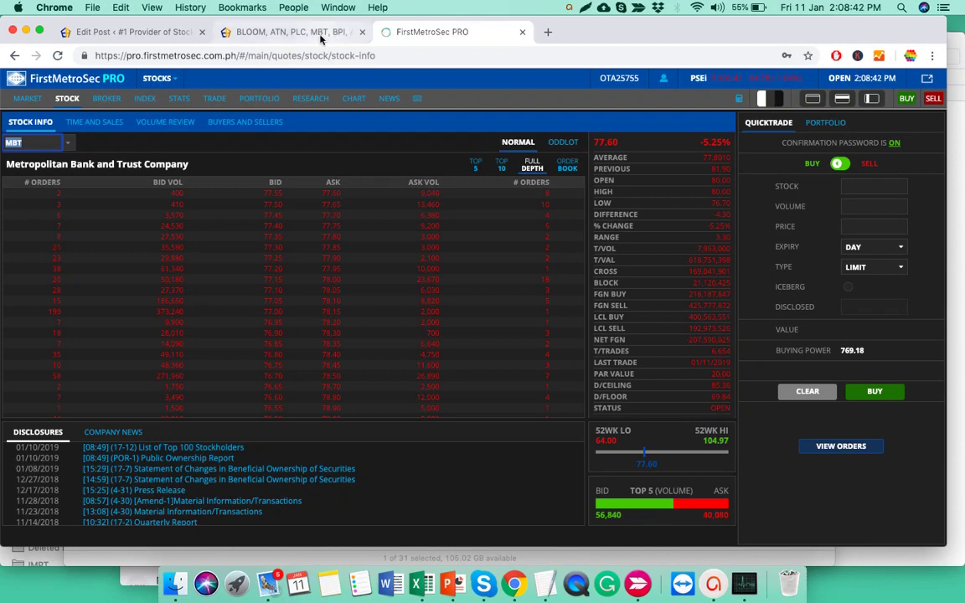
left_click(280, 30)
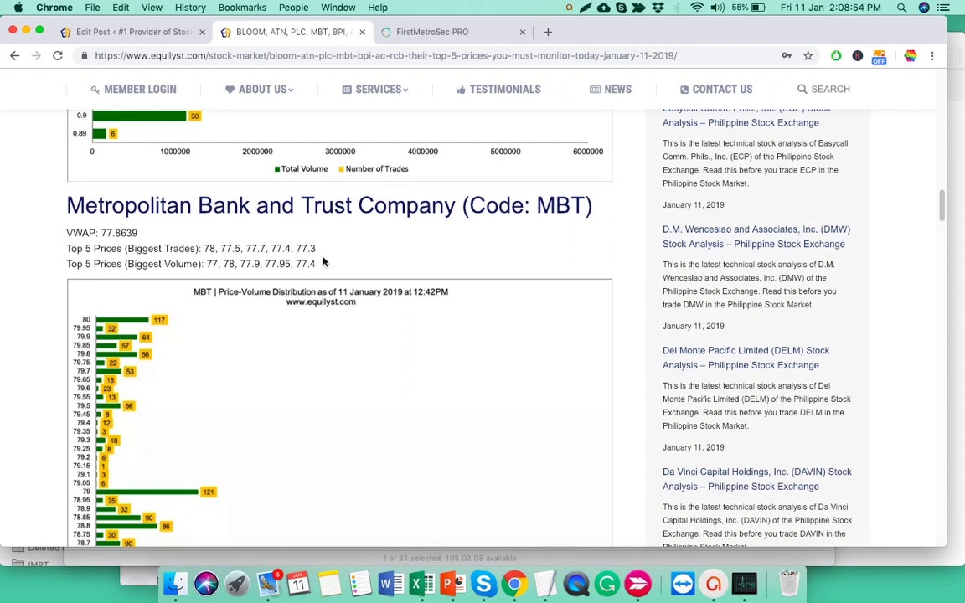
scroll(323, 259, "down", 1)
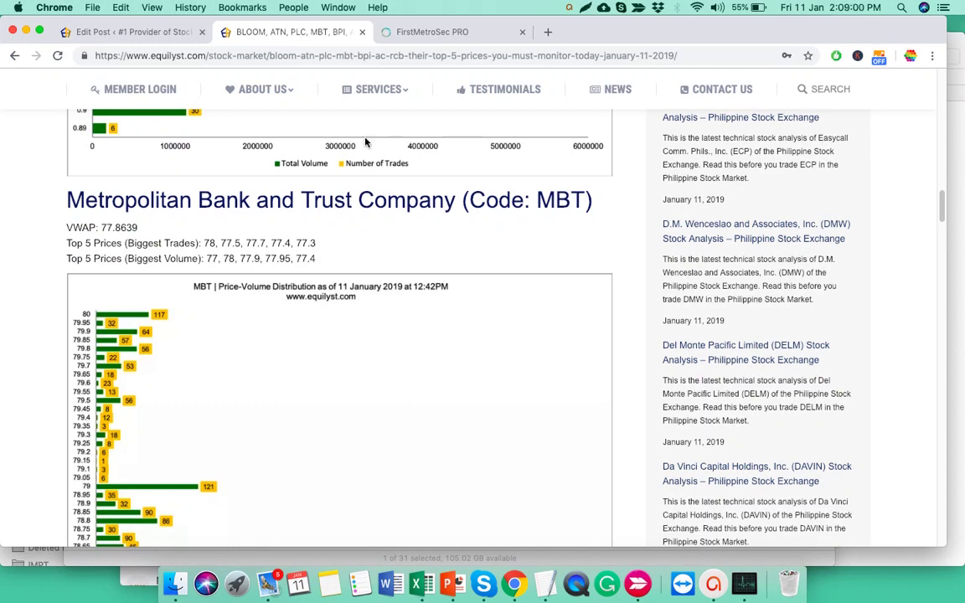
left_click(414, 32)
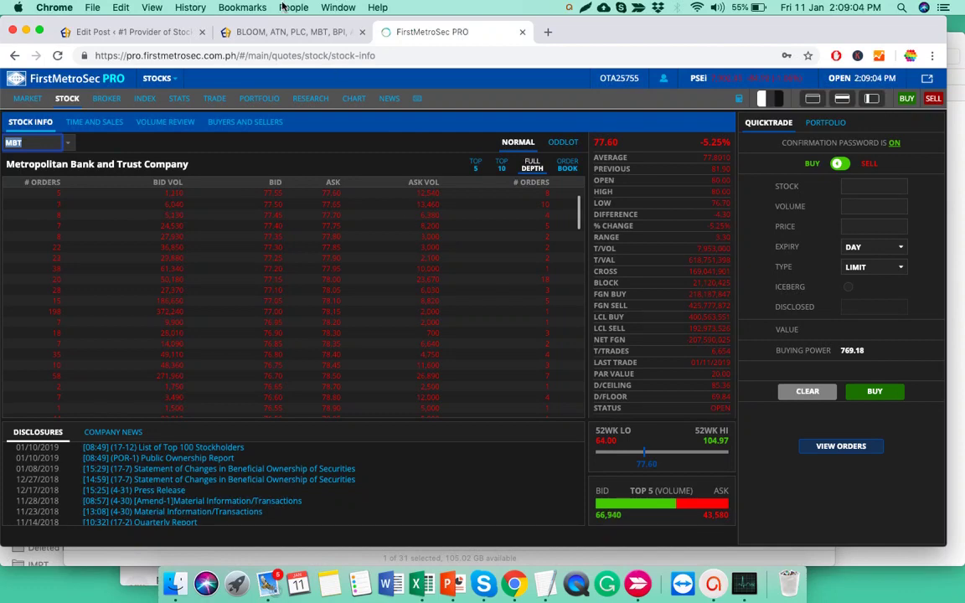
key("ctrl+shift+Tab")
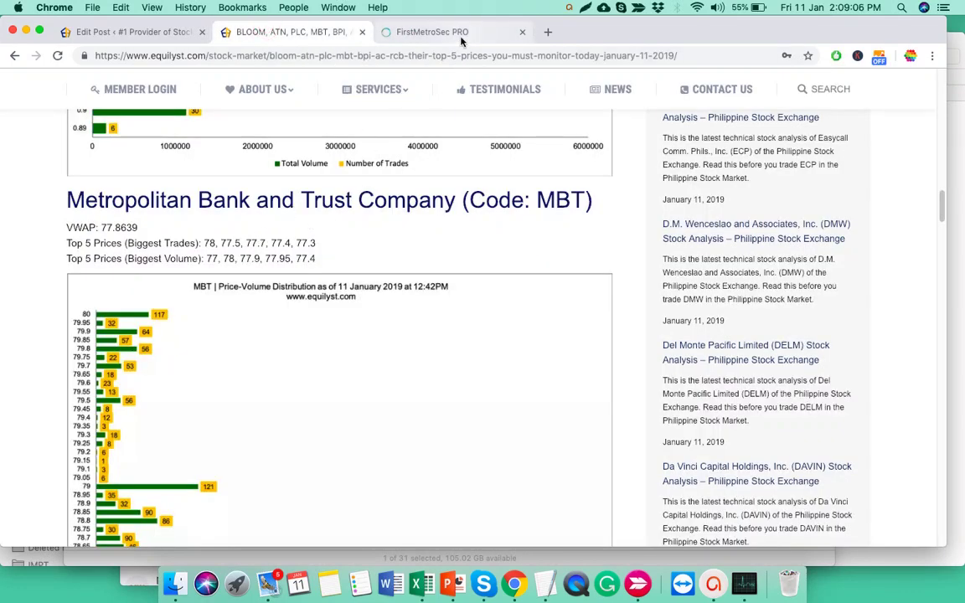
key("ctrl+Tab")
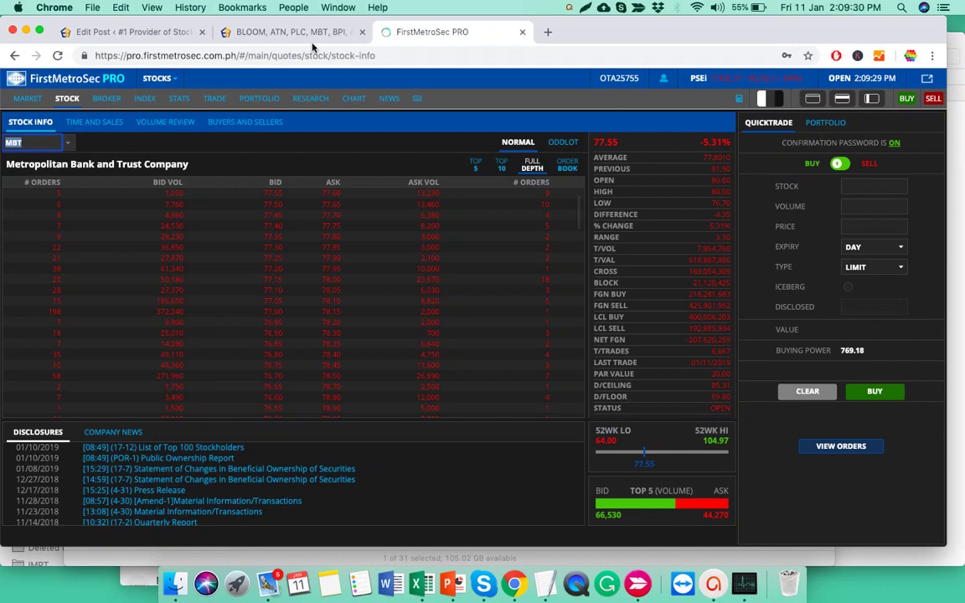
- Return to the article and highlight the biggest-volume price line and its 77.95 value in the MBT section
left_click(293, 31)
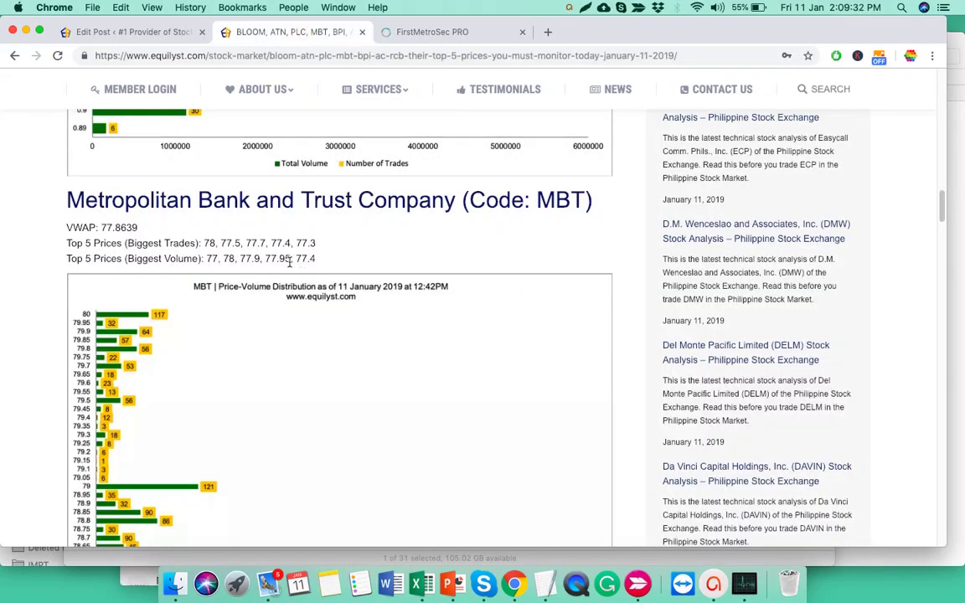
triple_click(289, 260)
left_click(289, 260)
double_click(290, 260)
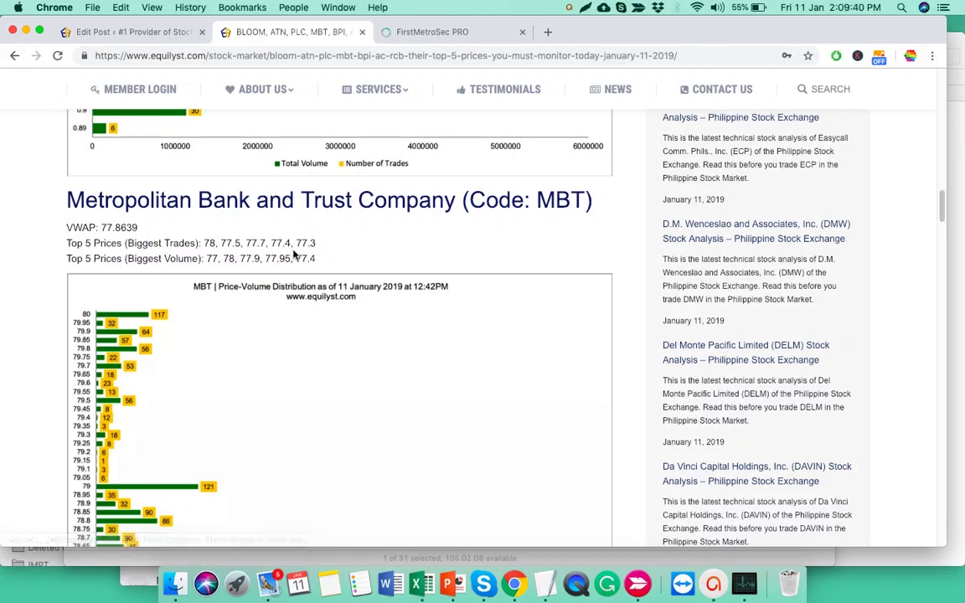
- Highlight MBT's VWAP and both Top 5 Prices lines in the article and check them against the live order book
left_click_drag(241, 260, 72, 227)
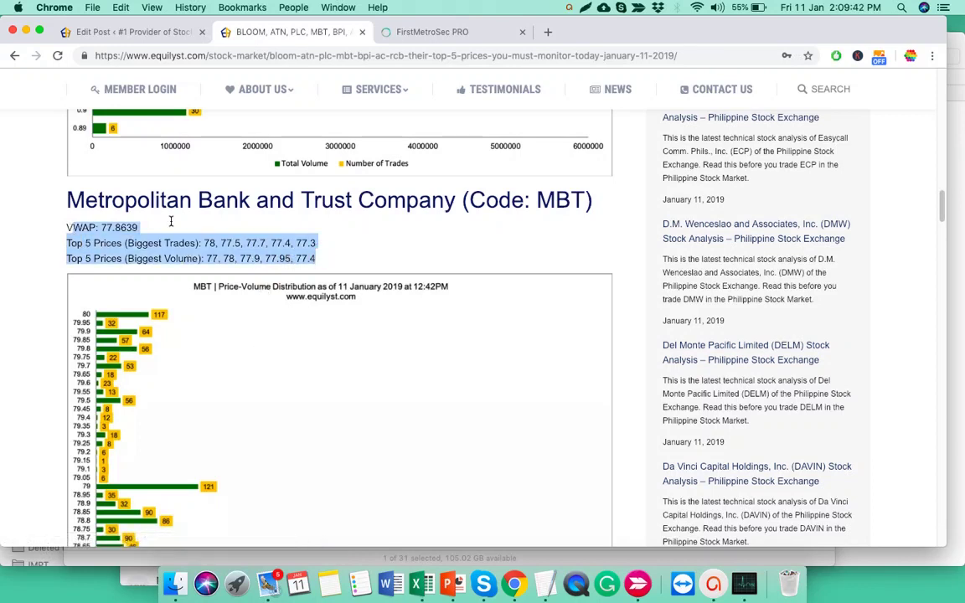
left_click(419, 31)
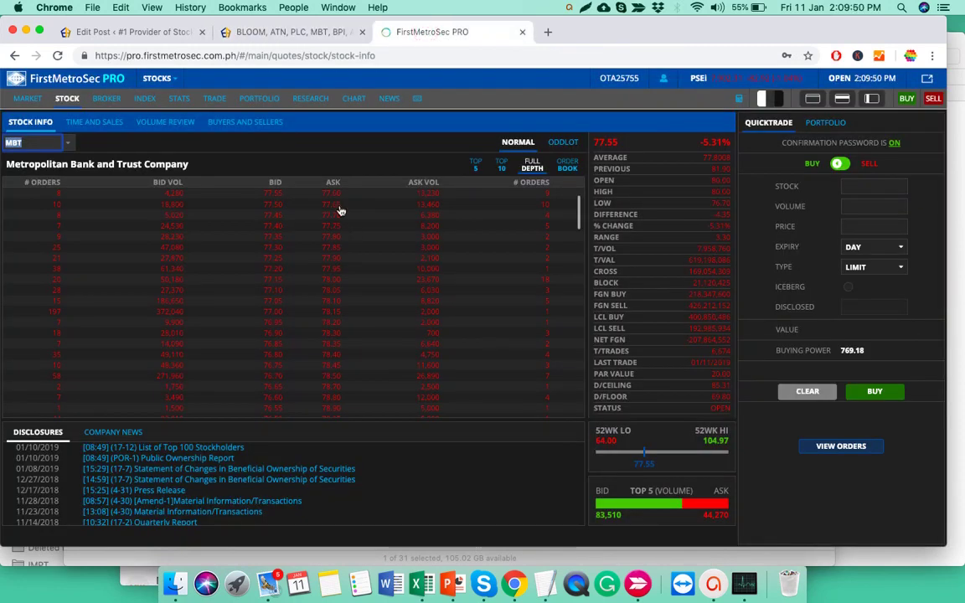
left_click(303, 39)
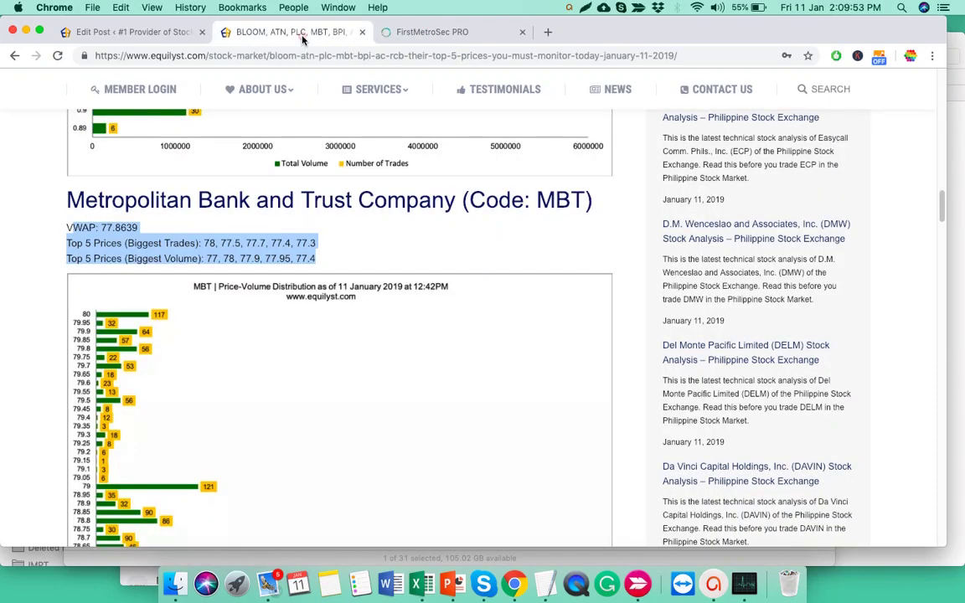
left_click(280, 244)
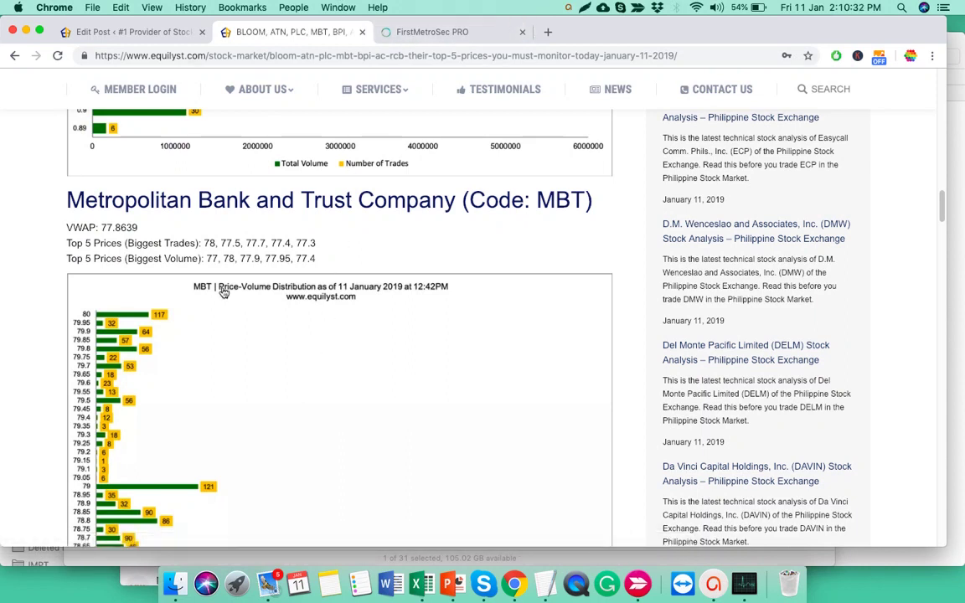
- Highlight the article's biggest-trades and biggest-volume price lines for MBT and compare them with the live quotes in FirstMetroSec PRO
triple_click(251, 260)
left_click(388, 29)
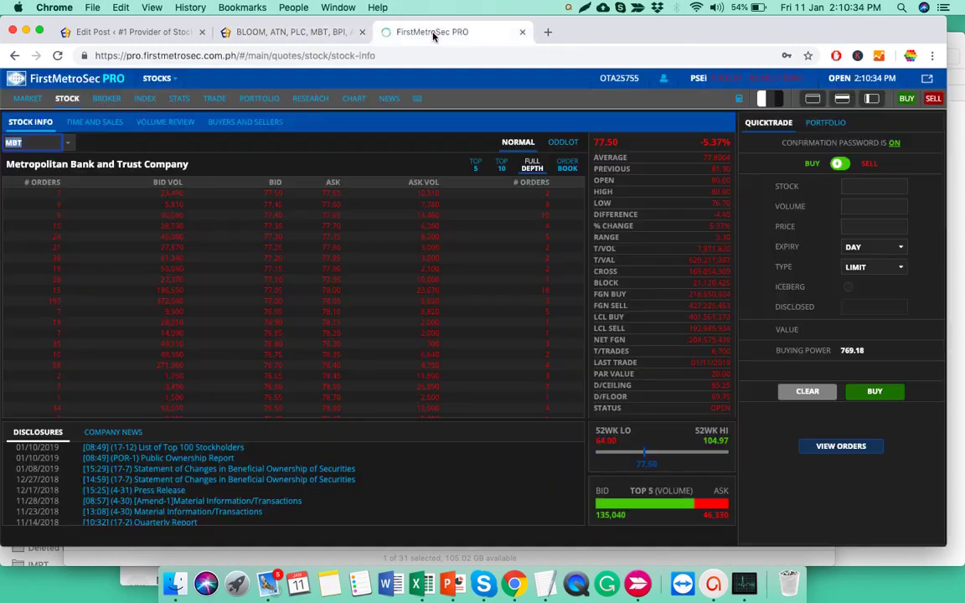
left_click(328, 35)
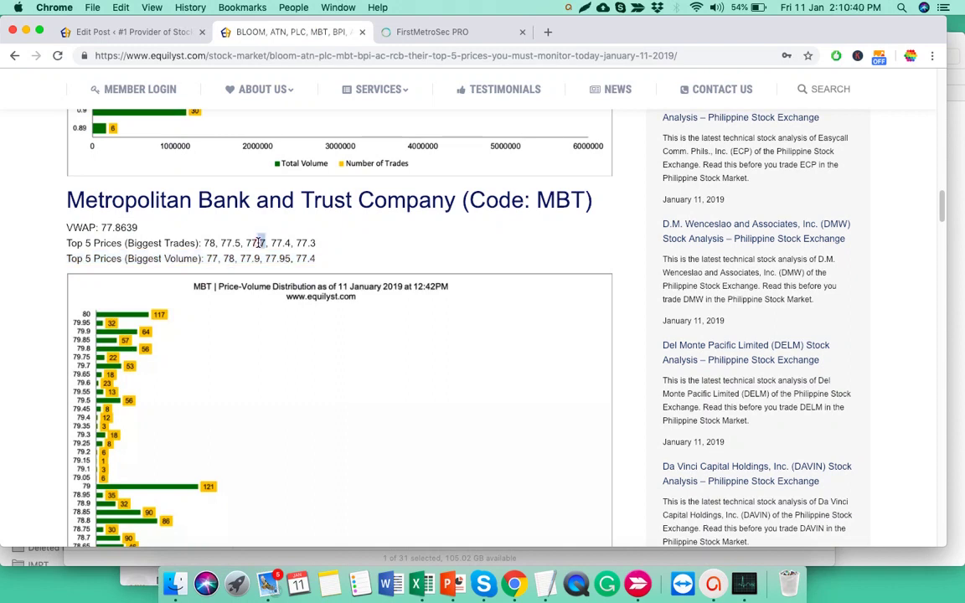
triple_click(258, 243)
triple_click(258, 260)
left_click(436, 31)
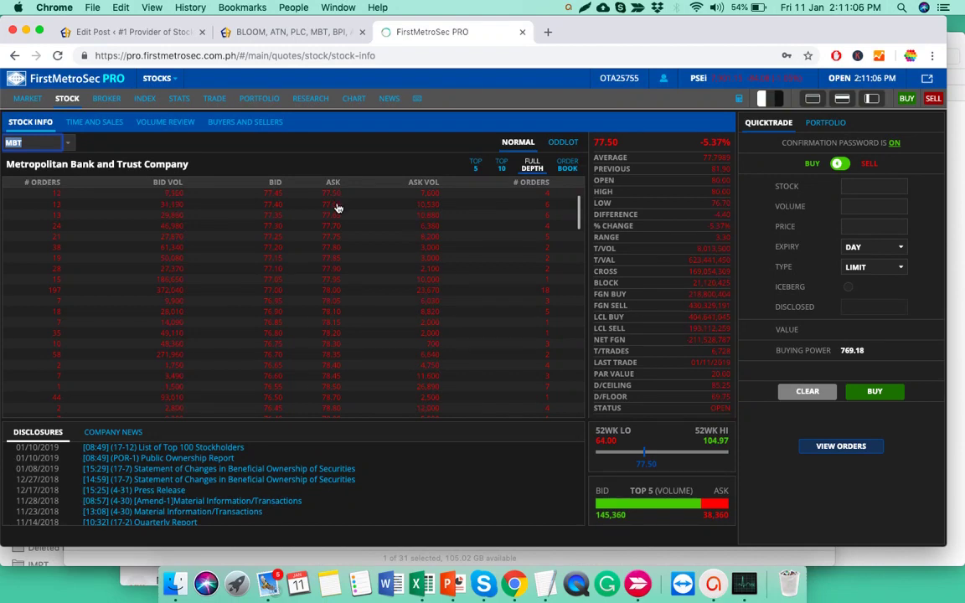
- Highlight 77.95 and 77.9 in MBT's biggest-volume line, checking each price against the live order book
left_click(284, 31)
left_click_drag(287, 258, 266, 258)
left_click(411, 34)
left_click(288, 33)
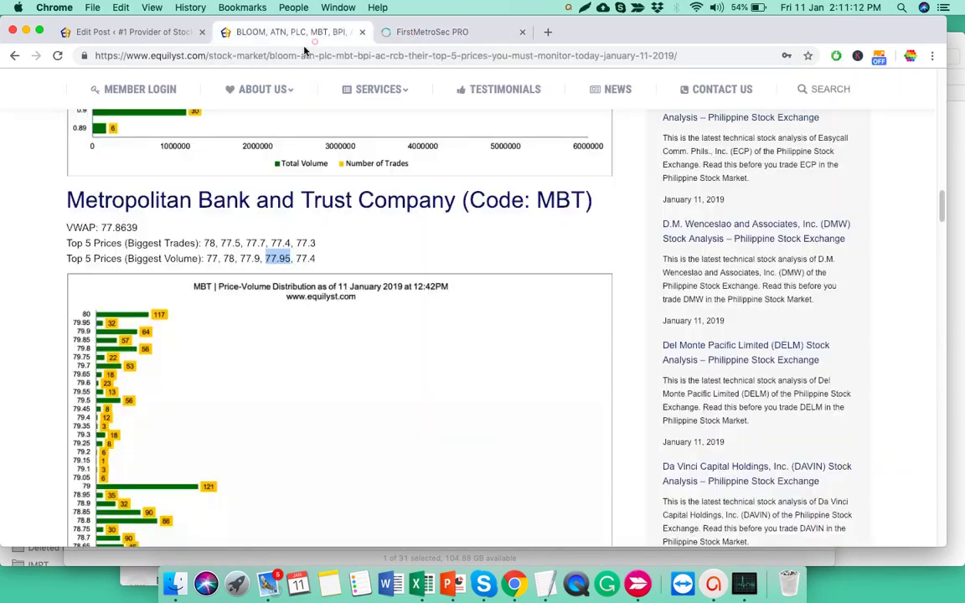
double_click(250, 258)
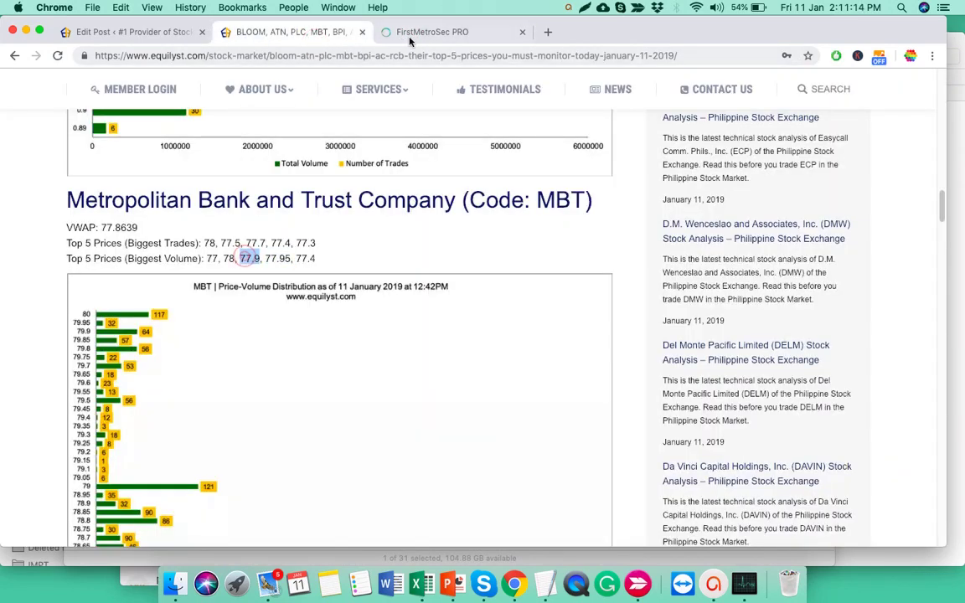
key("ctrl+Tab")
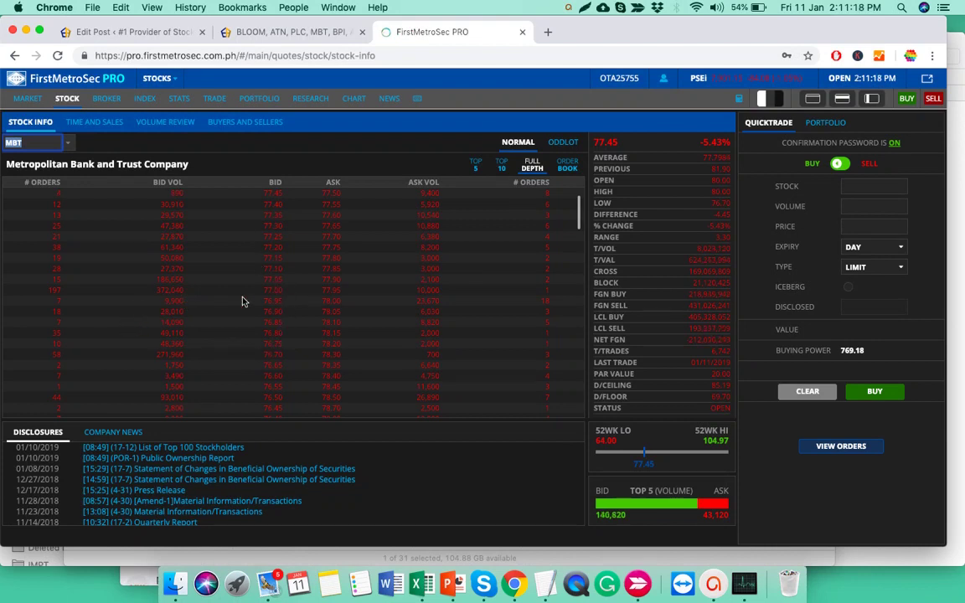
- Highlight the 77.00 bid row in MBT's live order book and locate 77 in the article's biggest-volume line
left_click_drag(287, 295, 56, 290)
left_click(289, 32)
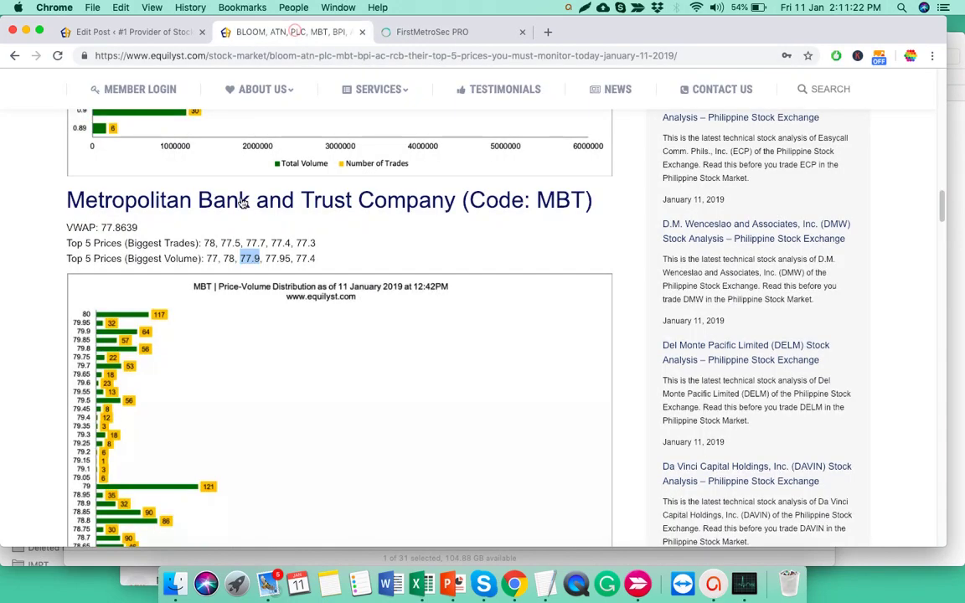
triple_click(212, 256)
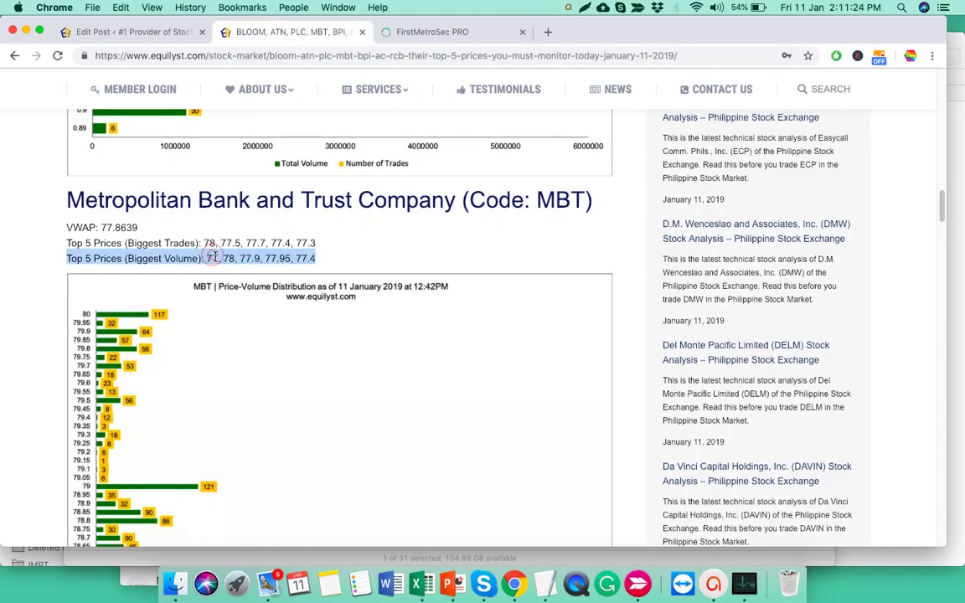
left_click(213, 258)
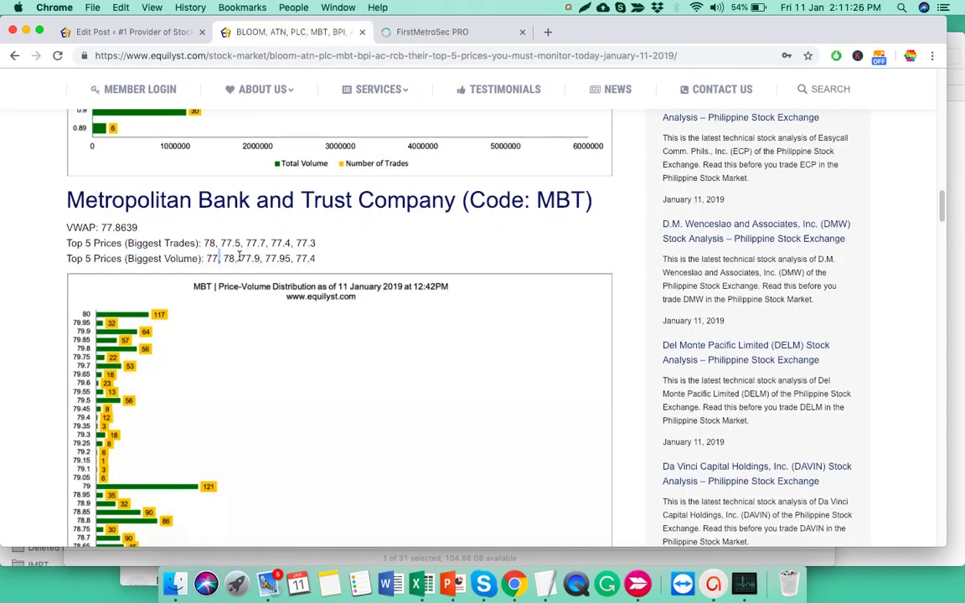
left_click(240, 258)
- Examine the total volume and number of trades per price in the article's MBT price-volume distribution chart
scroll(210, 258, "down", 3)
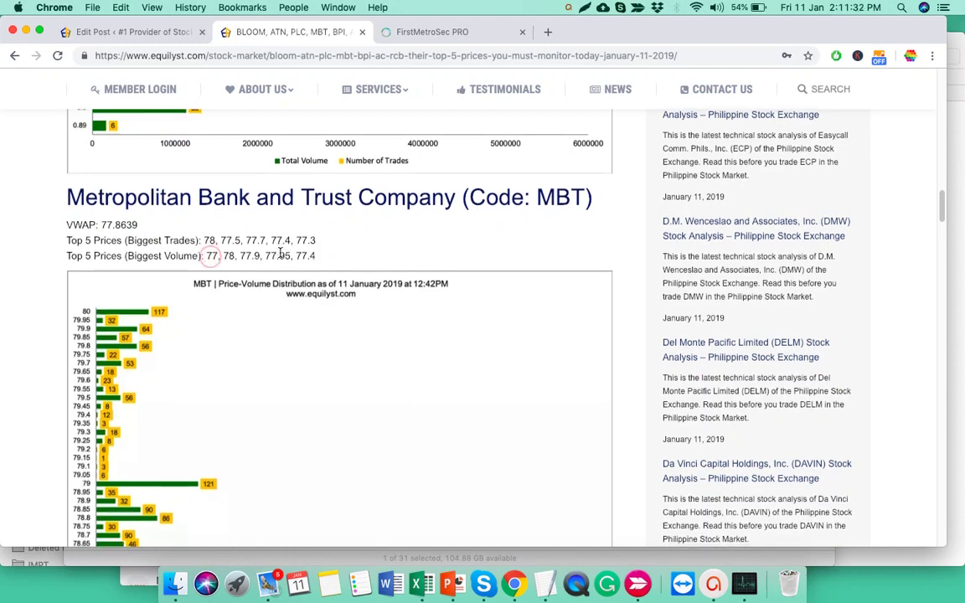
scroll(277, 276, "down", 5)
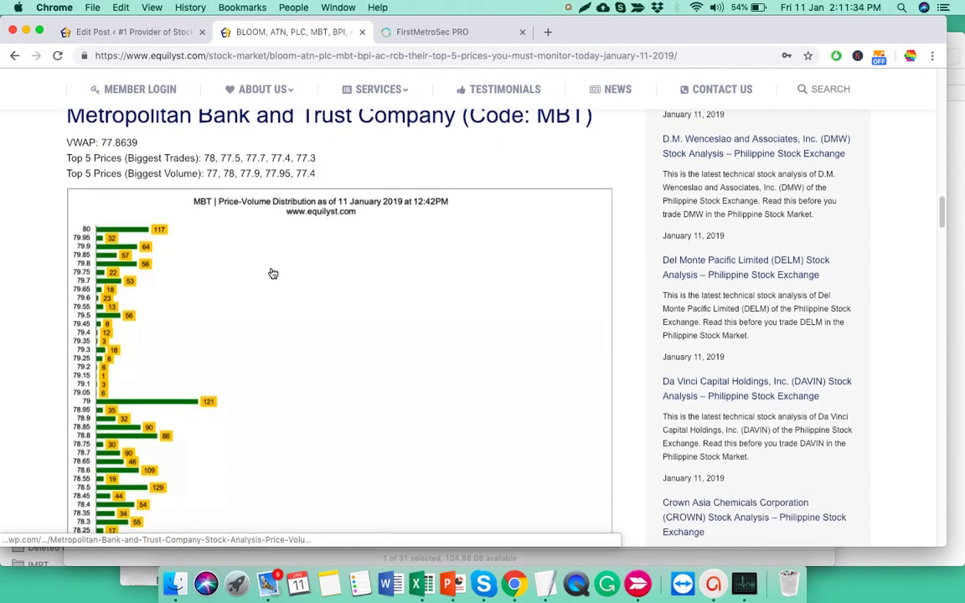
scroll(303, 390, "down", 3)
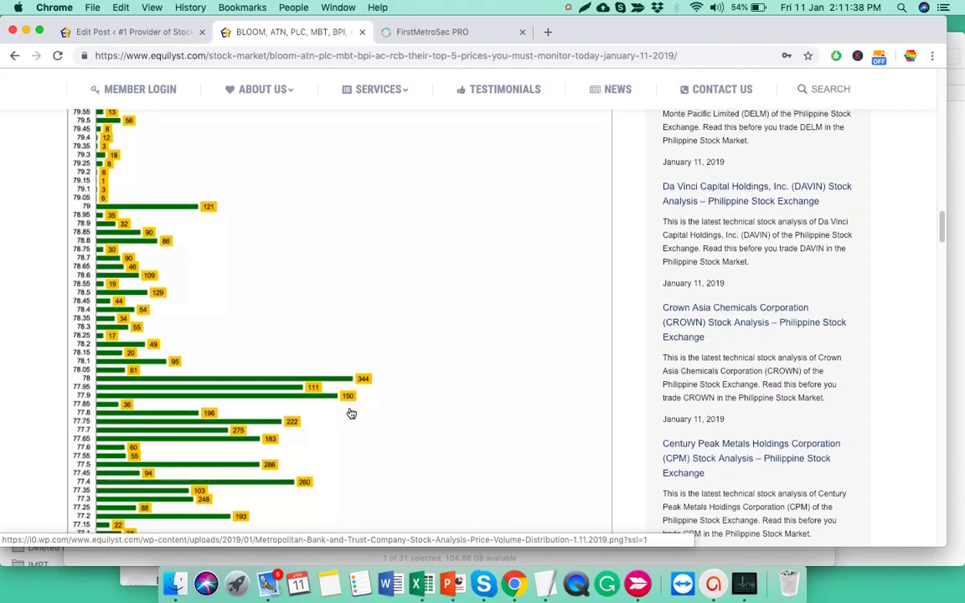
scroll(345, 427, "down", 1)
scroll(339, 427, "down", 3)
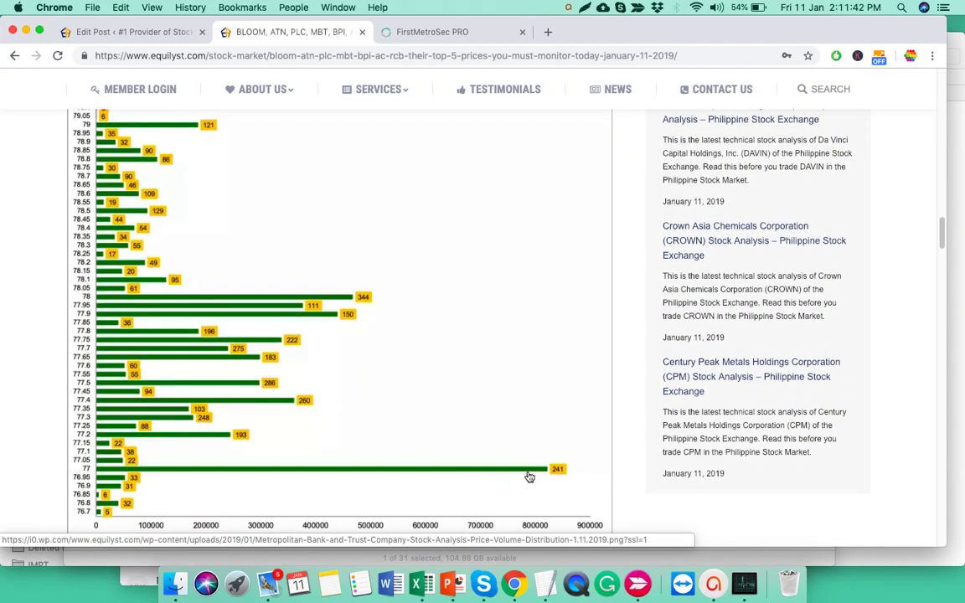
scroll(544, 474, "up", 10)
scroll(558, 473, "down", 10)
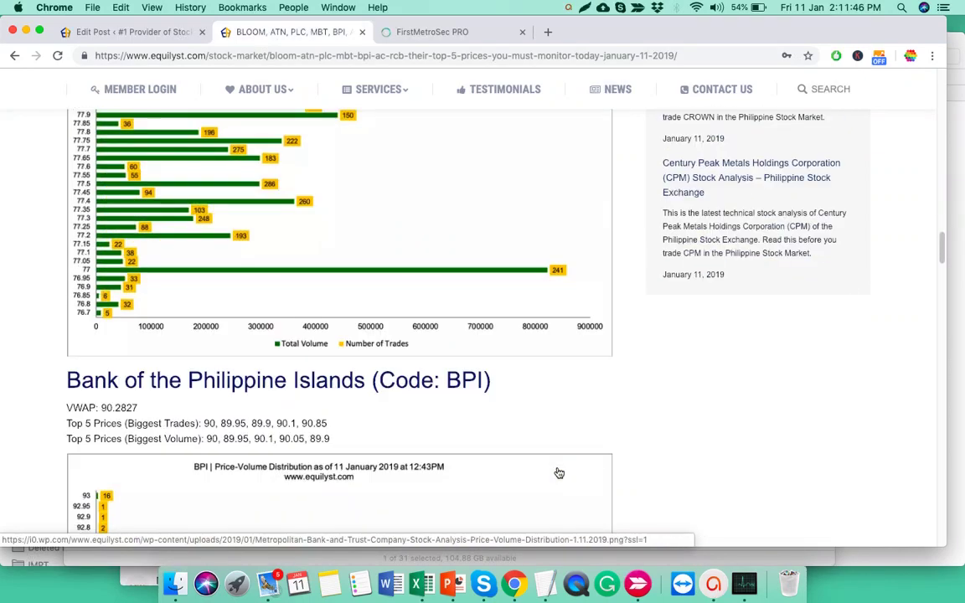
scroll(558, 471, "up", 4)
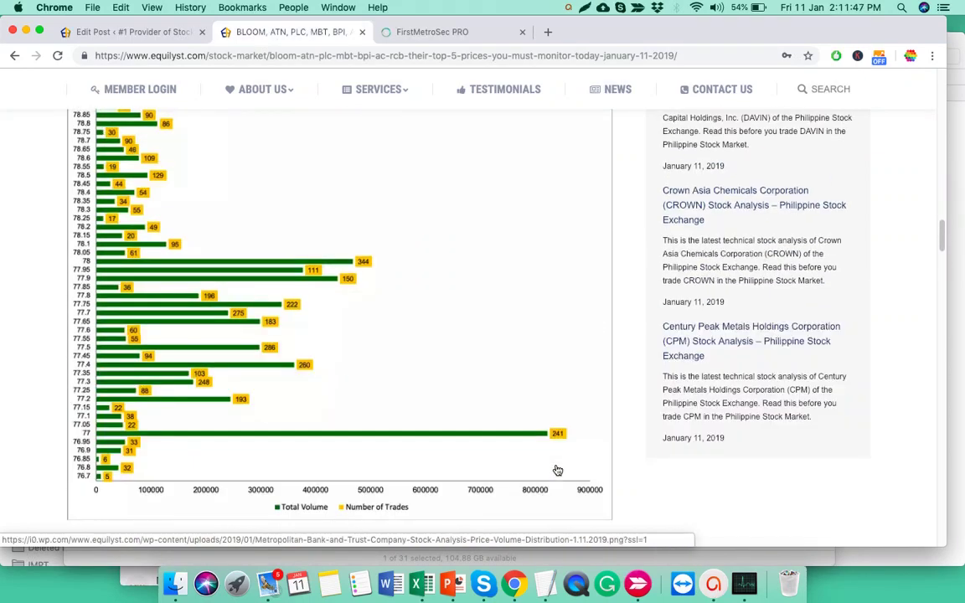
- Highlight the bid volume and the number of orders at the 77.00 bid in MBT's live order book
left_click(408, 33)
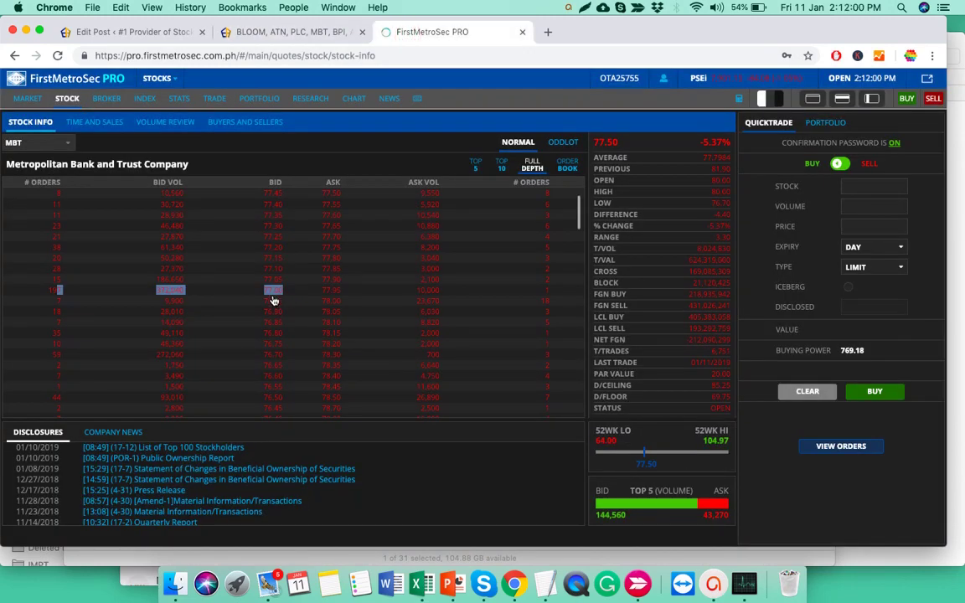
left_click(357, 146)
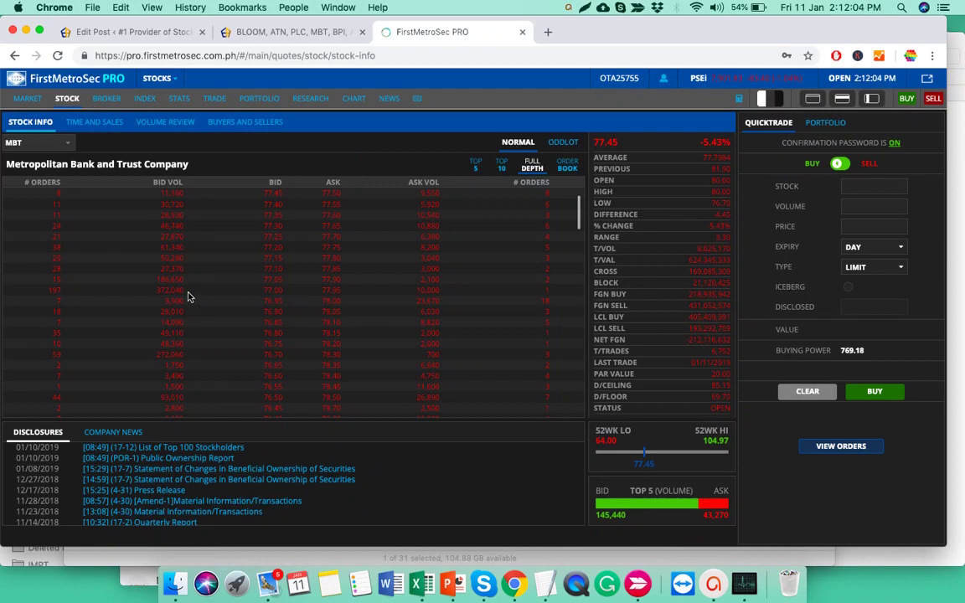
left_click_drag(183, 290, 156, 294)
double_click(56, 291)
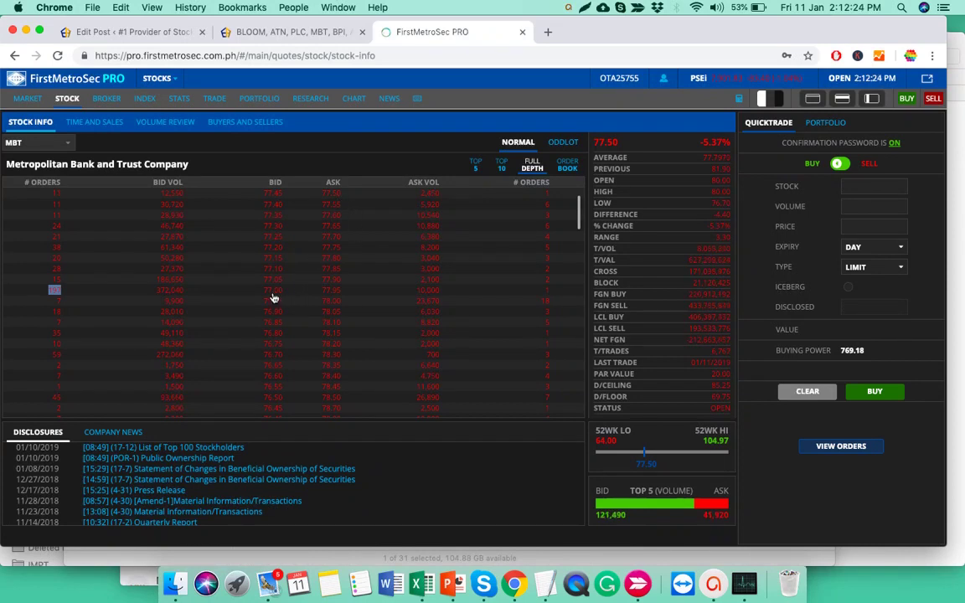
- Compare the article's MBT price-volume chart with the live order book and highlight 78 in the biggest-volume line
left_click(290, 32)
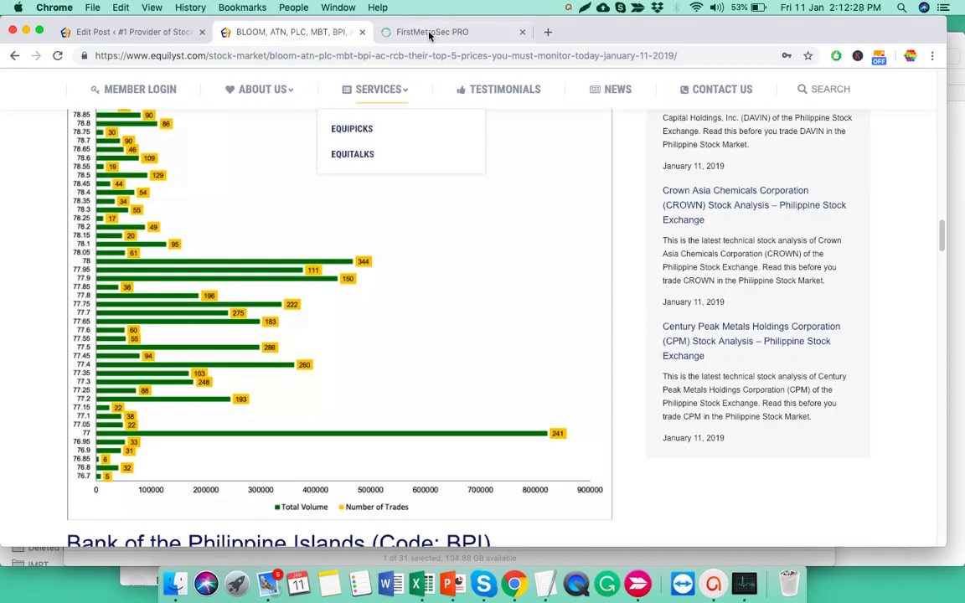
left_click(390, 30)
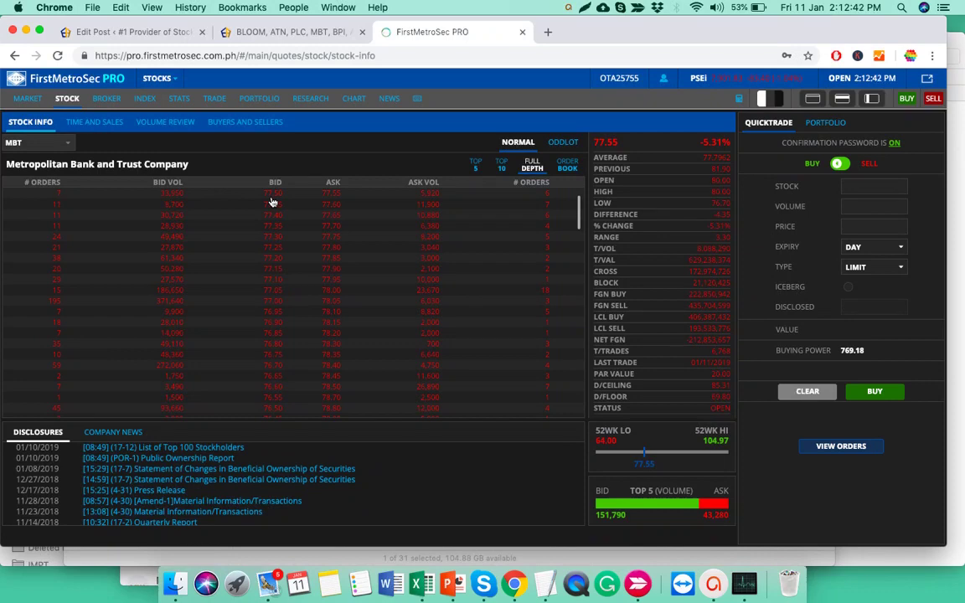
left_click(315, 38)
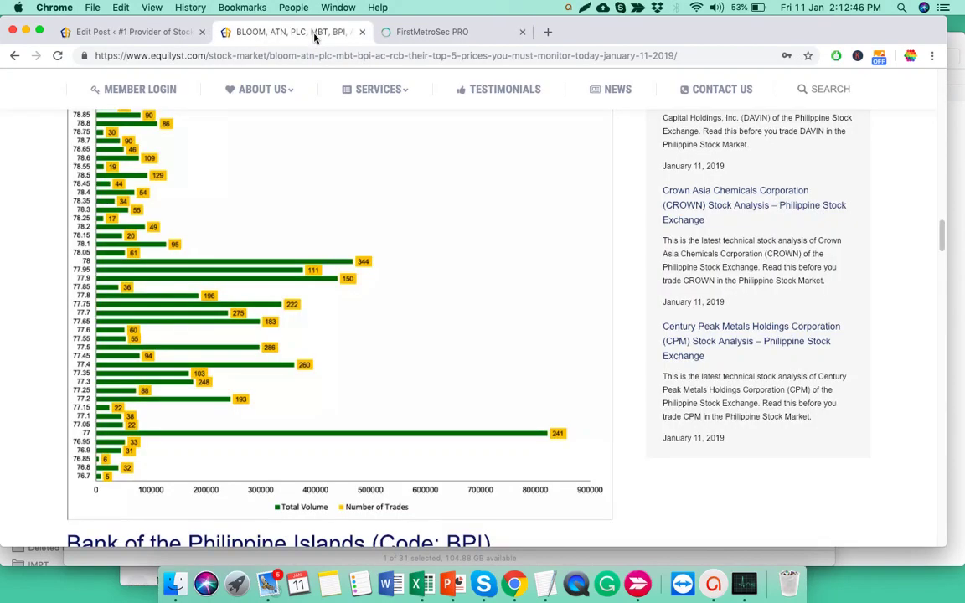
scroll(297, 243, "down", 10)
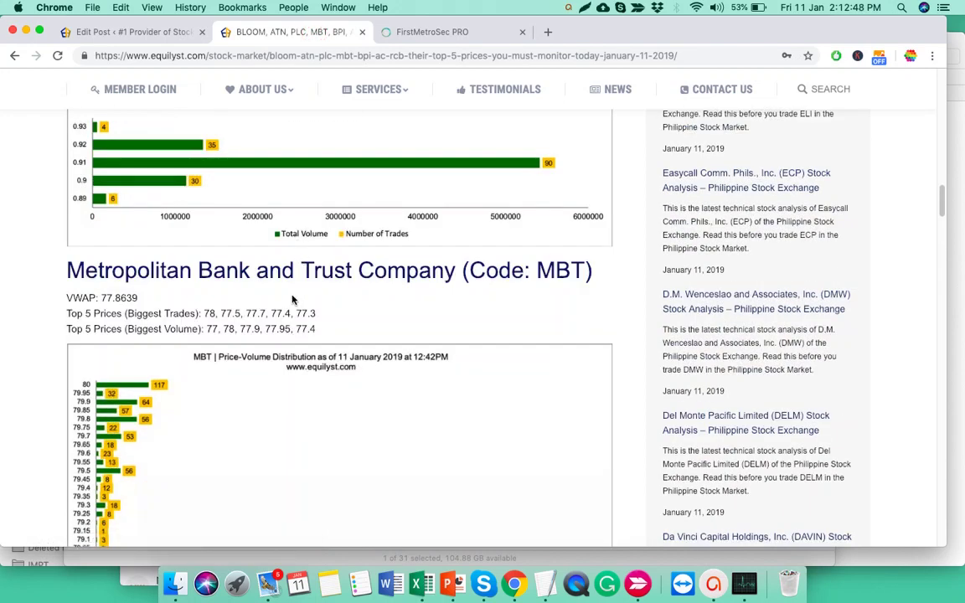
scroll(348, 297, "down", 4)
scroll(348, 298, "down", 6)
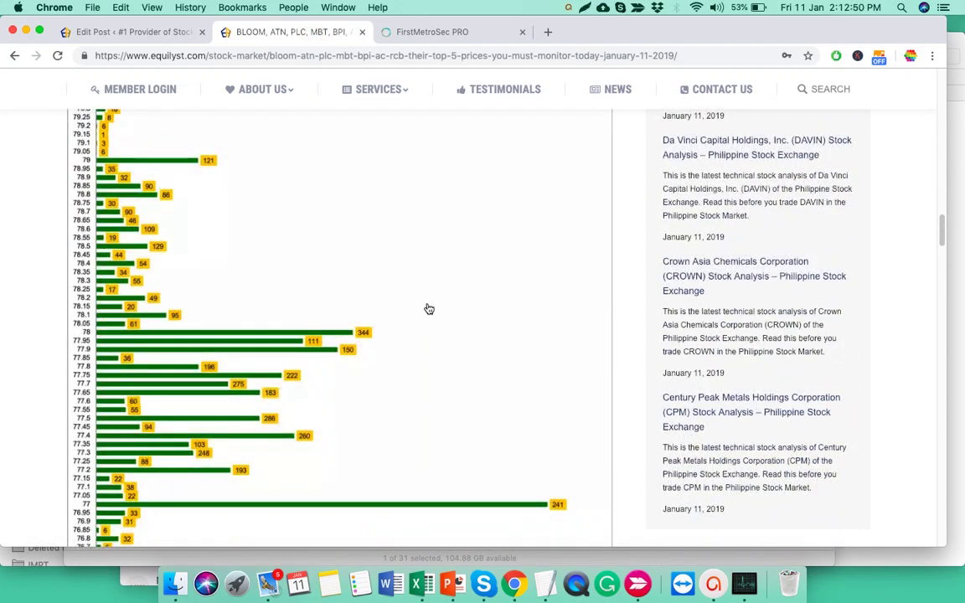
scroll(488, 470, "up", 10)
scroll(240, 268, "down", 1)
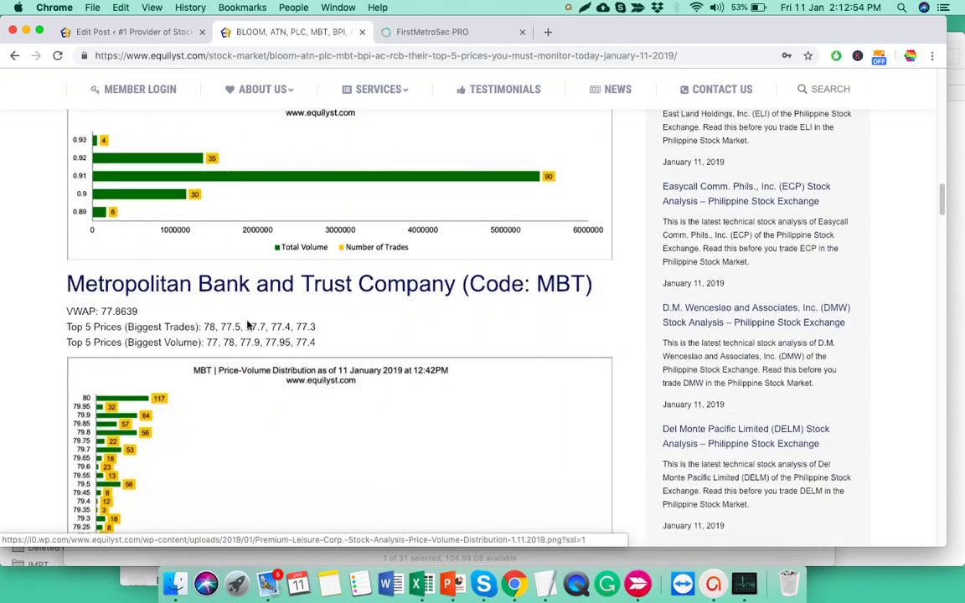
double_click(229, 341)
- Examine MBT's full-depth bid and ask prices, volumes and order counts in FirstMetroSec PRO, including the 78.00 ask
left_click(408, 30)
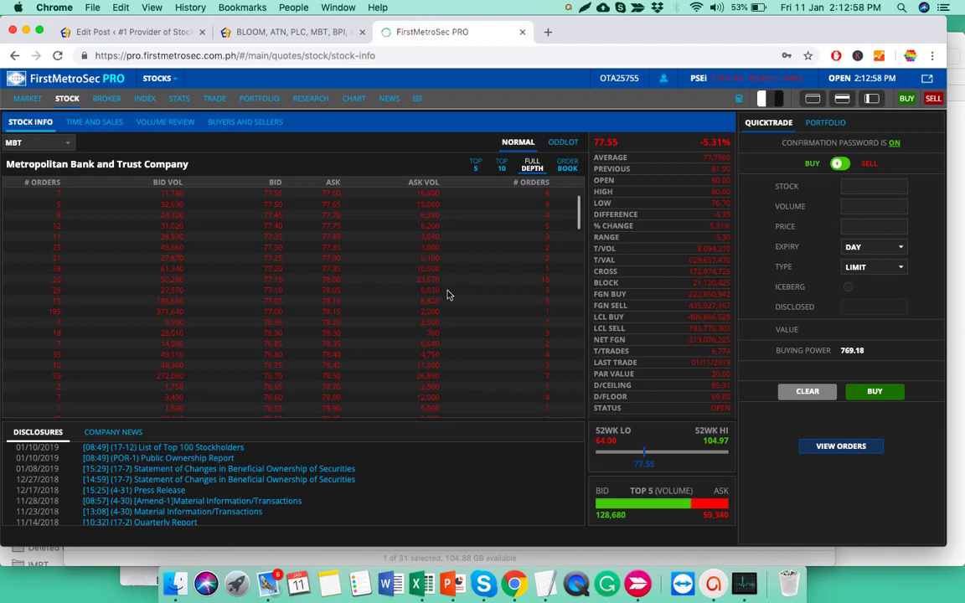
scroll(432, 288, "down", 2)
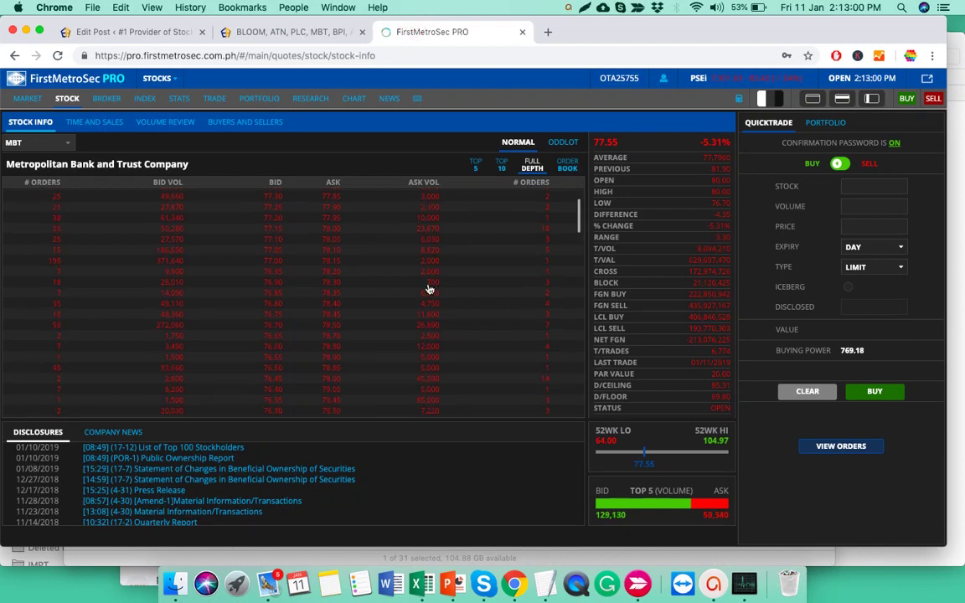
scroll(430, 288, "up", 1)
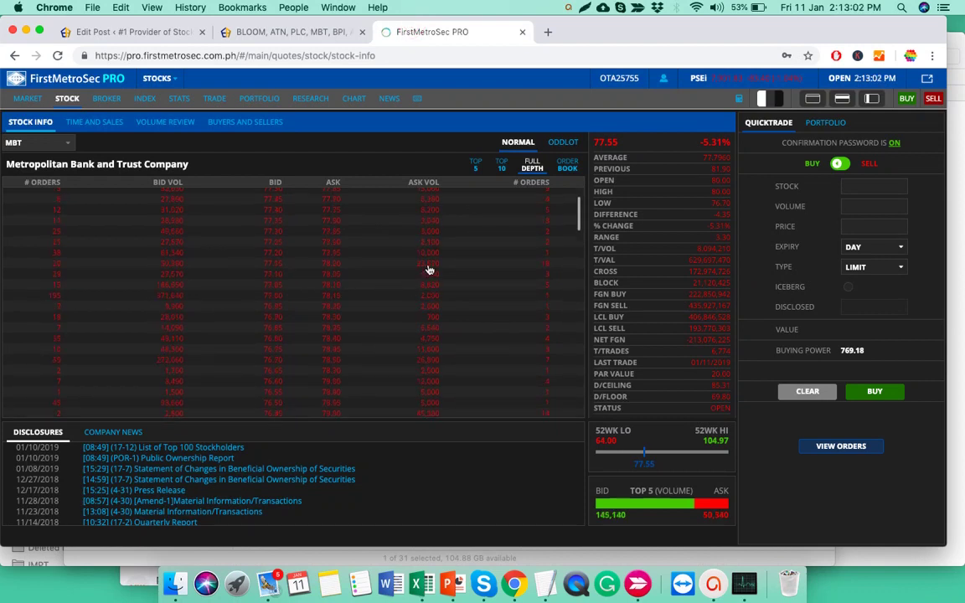
scroll(457, 274, "up", 1)
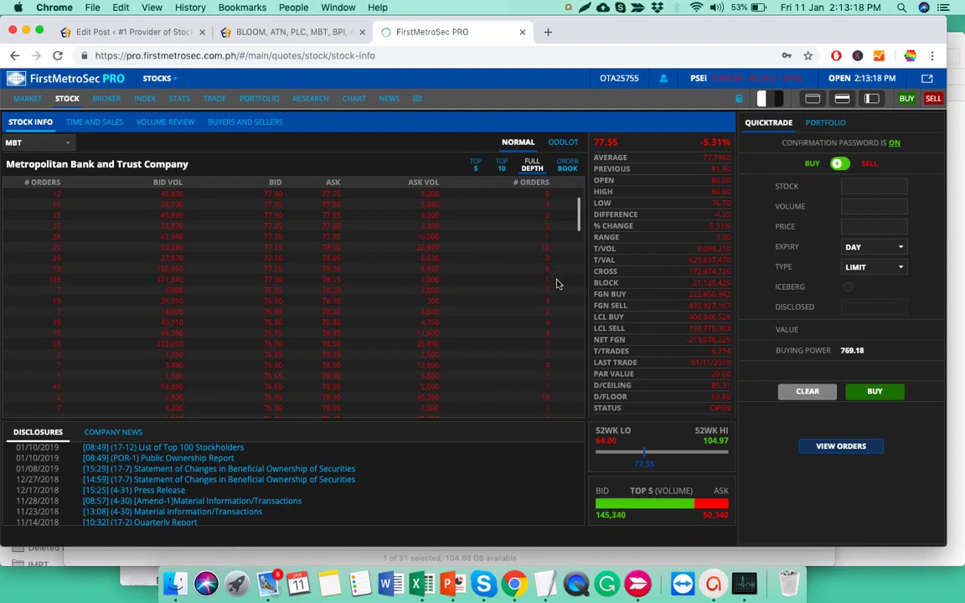
scroll(557, 285, "down", 3)
scroll(551, 362, "up", 5)
scroll(277, 201, "down", 1)
scroll(276, 205, "down", 2)
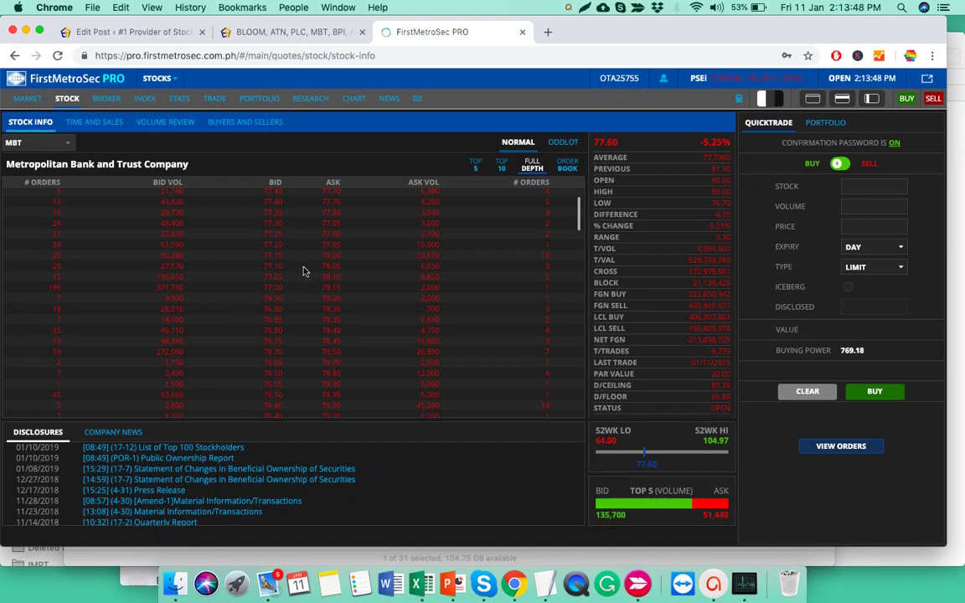
scroll(335, 272, "up", 2)
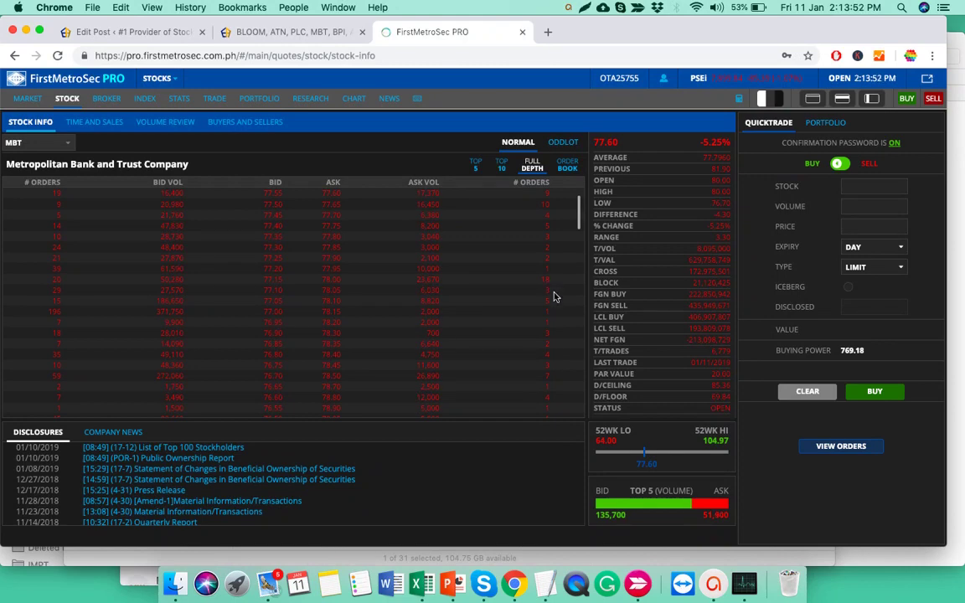
scroll(553, 297, "down", 2)
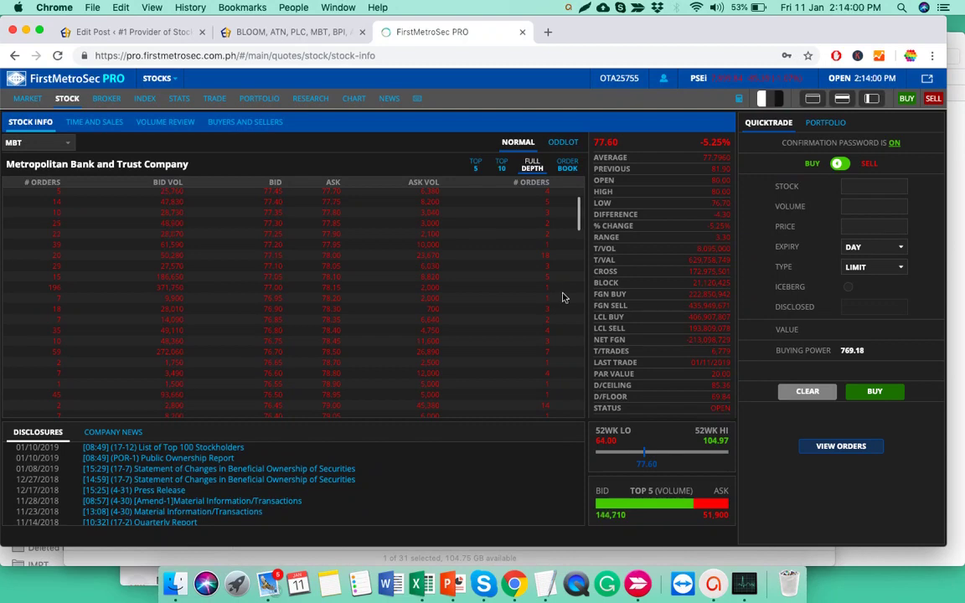
- Highlight MBT's five biggest-volume prices in the article: 77, 78, 77.9, 77.95 and 77.4
scroll(564, 296, "up", 2)
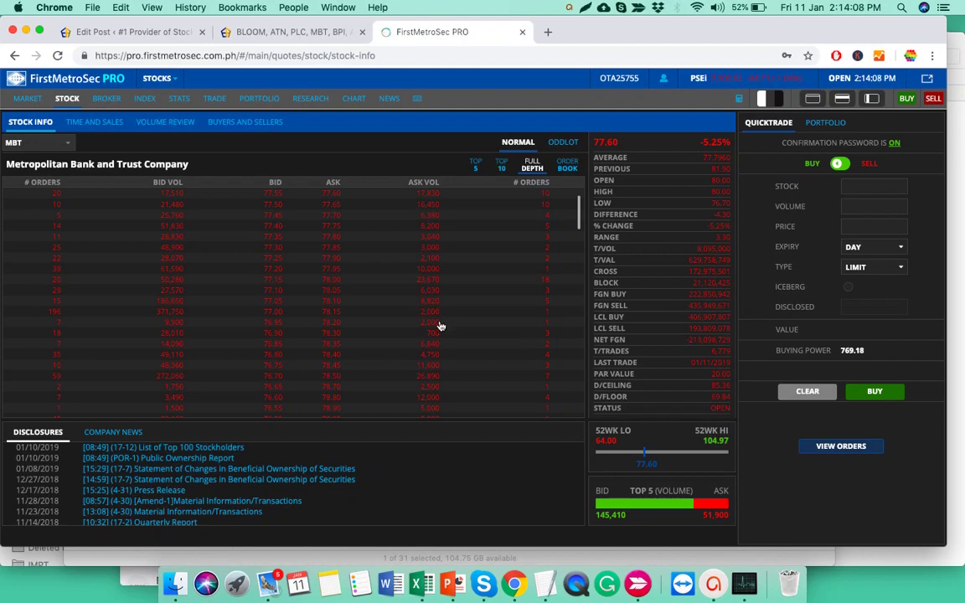
left_click(231, 29)
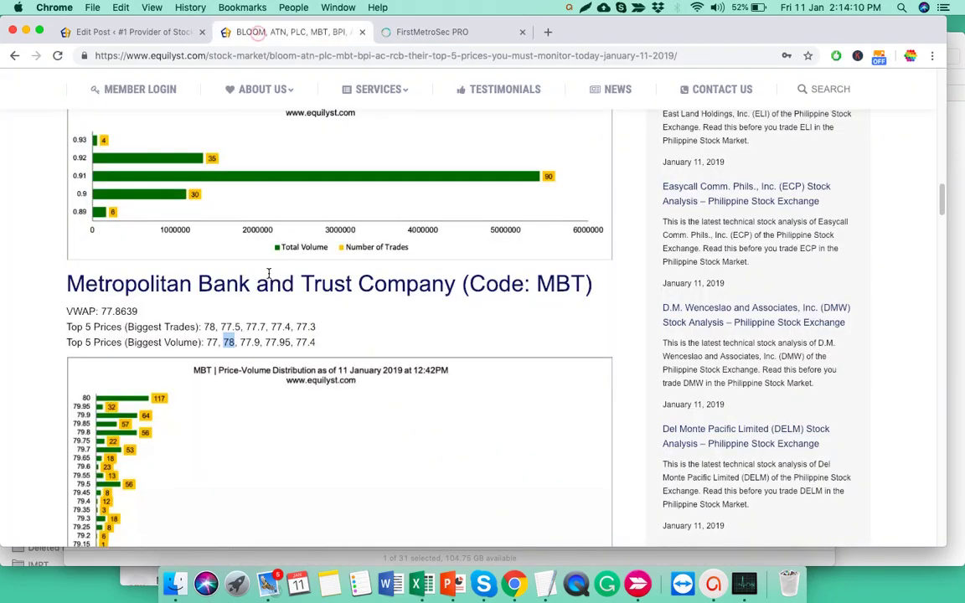
triple_click(252, 343)
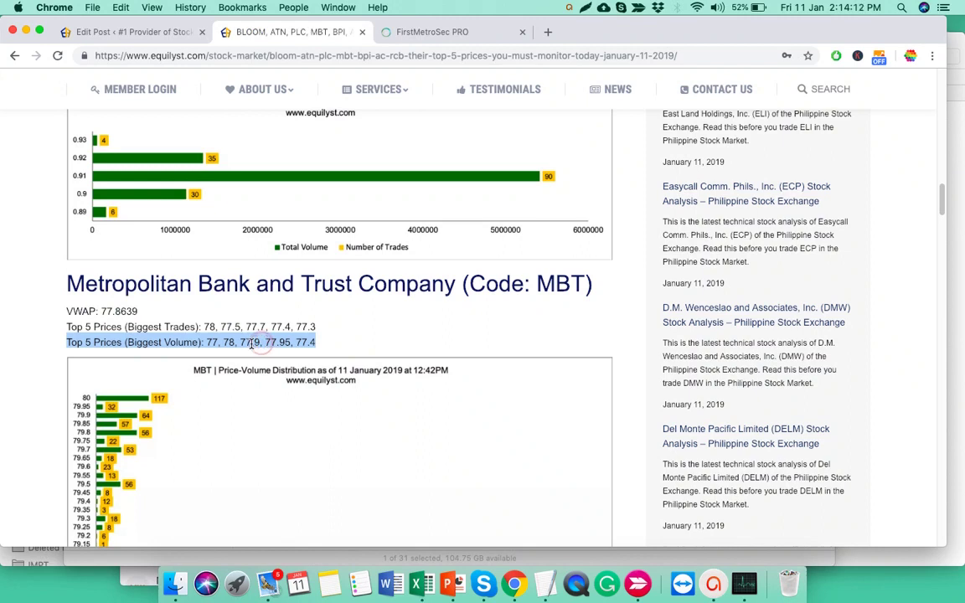
left_click(252, 343)
left_click_drag(317, 342, 209, 342)
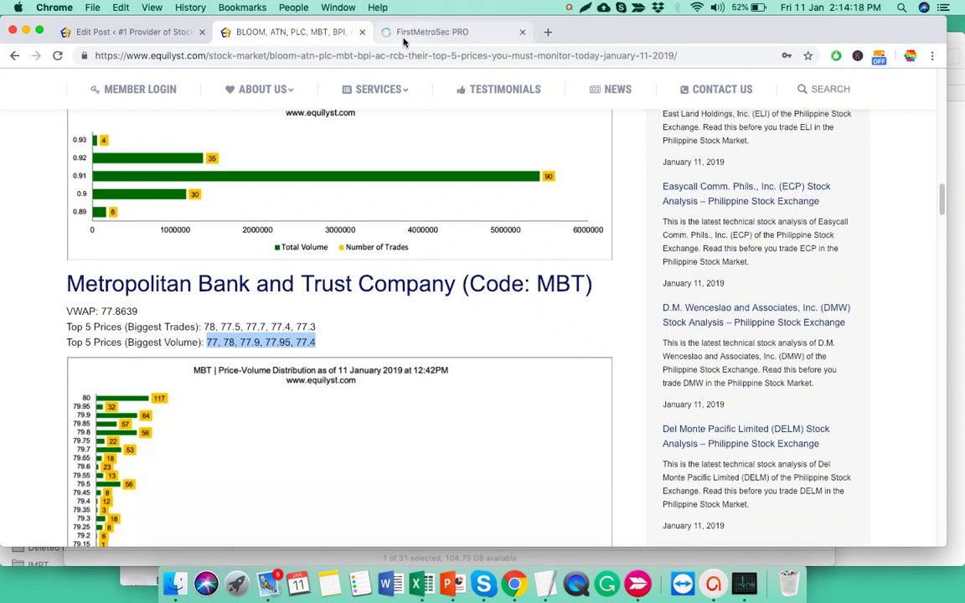
- Examine the article's MBT price-volume distribution chart from 80 down to 76.7, comparing the bars at the biggest-volume prices
scroll(448, 334, "down", 3)
scroll(448, 333, "down", 5)
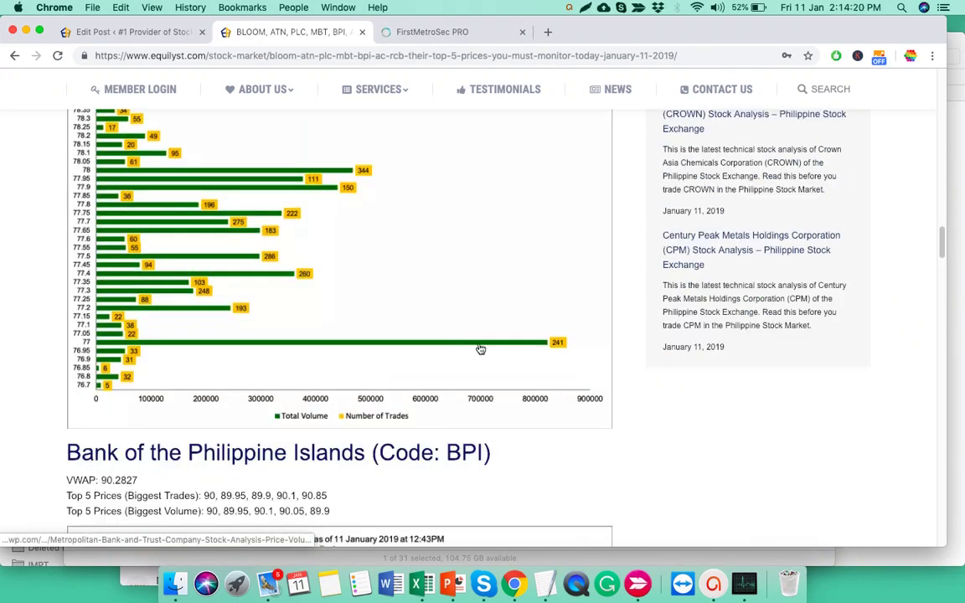
scroll(480, 349, "up", 1)
scroll(476, 372, "up", 1)
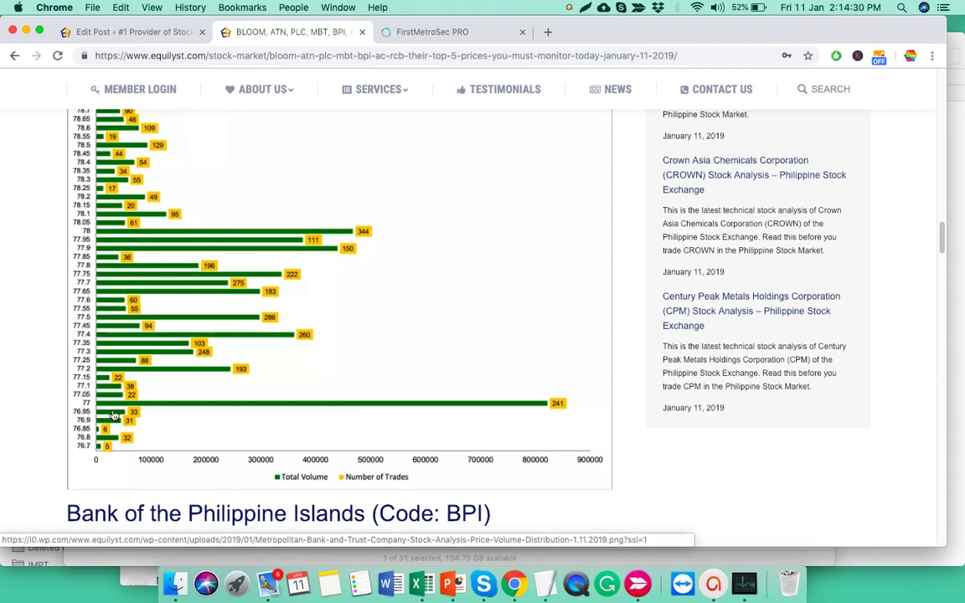
scroll(98, 244, "up", 2)
scroll(222, 329, "up", 8)
scroll(226, 329, "down", 7)
scroll(251, 338, "down", 1)
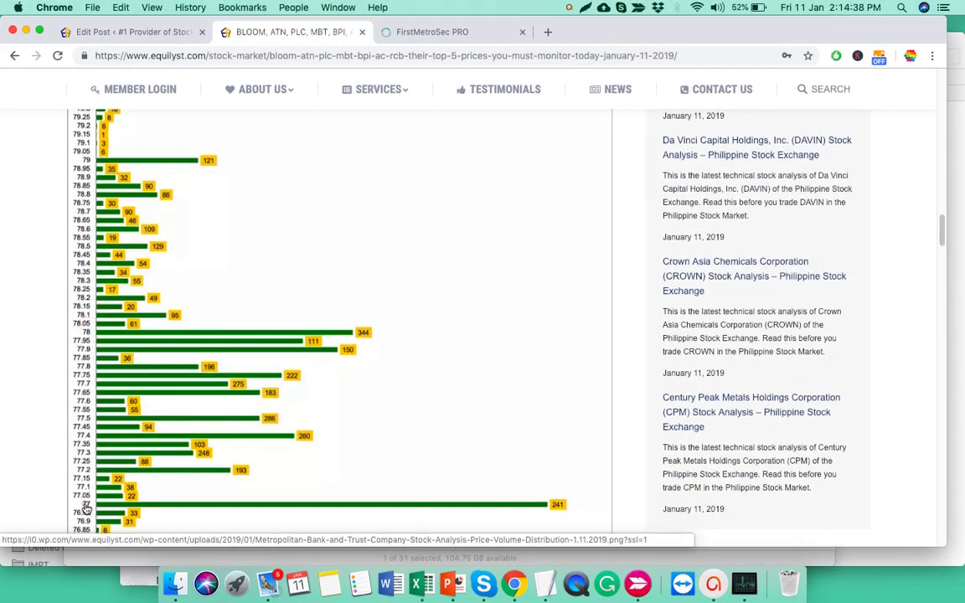
left_click_drag(72, 452, 67, 421)
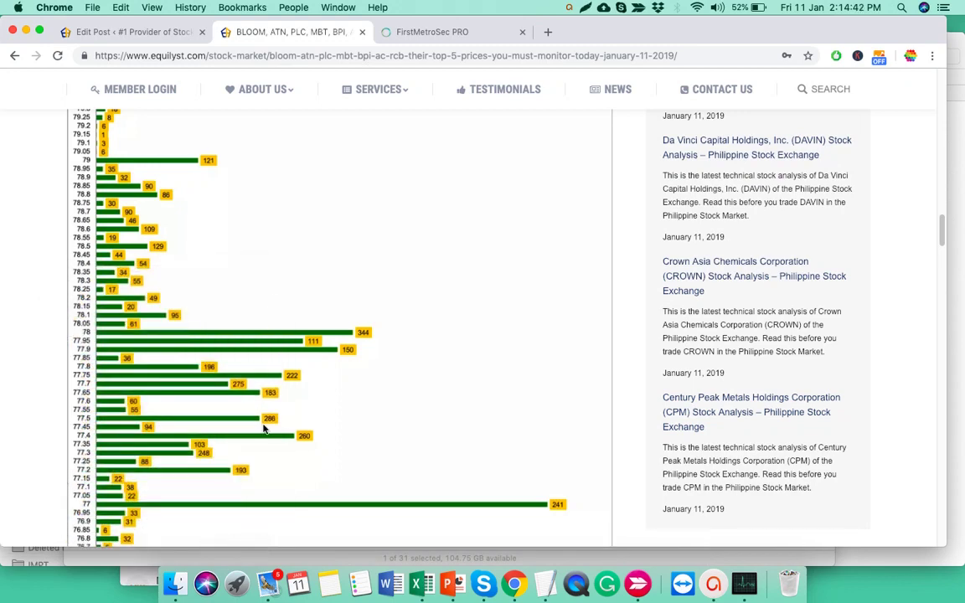
scroll(263, 339, "down", 1)
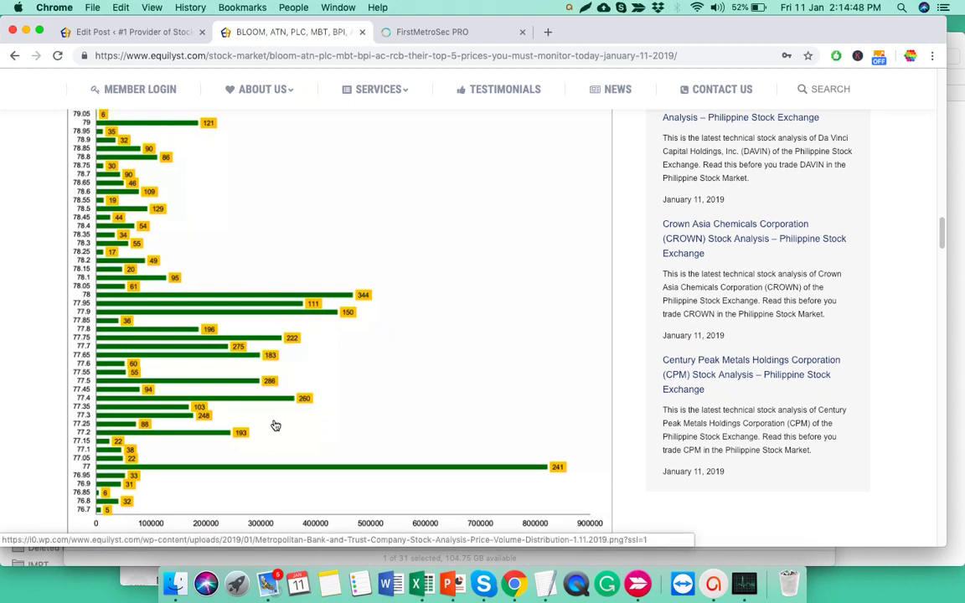
scroll(278, 424, "up", 1)
scroll(239, 403, "up", 5)
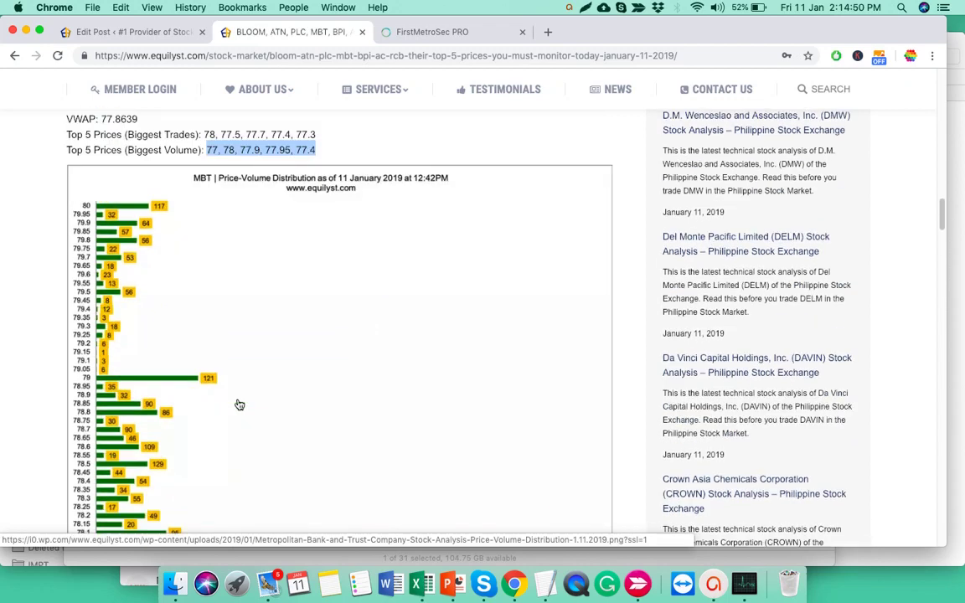
scroll(200, 314, "down", 3)
scroll(222, 323, "up", 3)
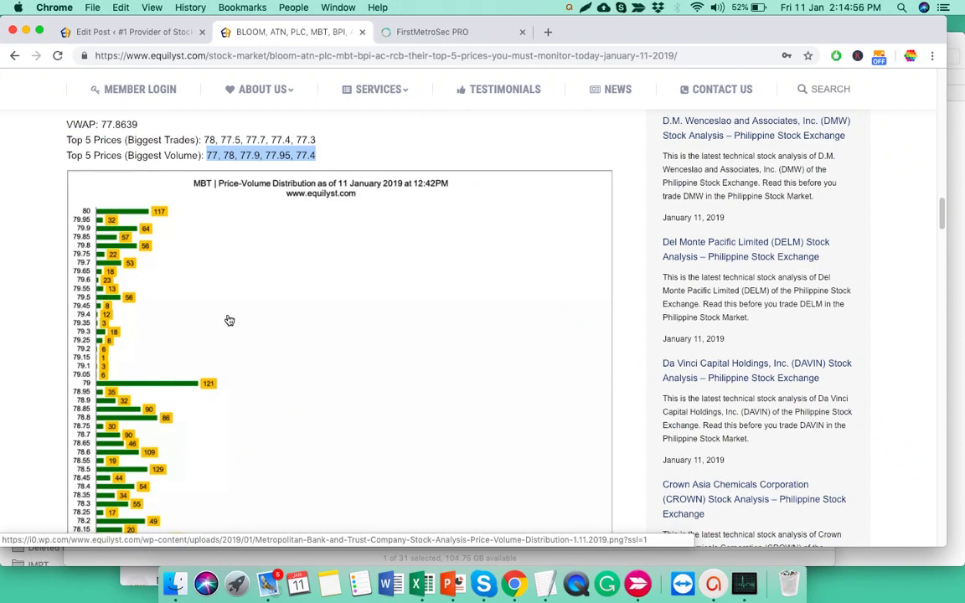
scroll(230, 321, "down", 7)
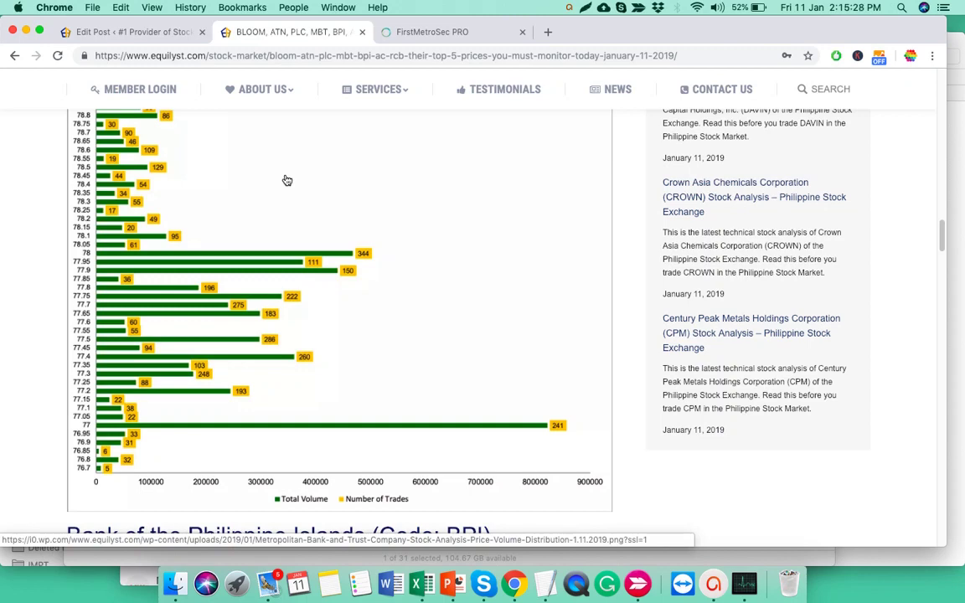
- Compare MBT's full-depth bids and asks in FirstMetroSec PRO with the bars of the article's MBT price-volume chart
left_click(381, 30)
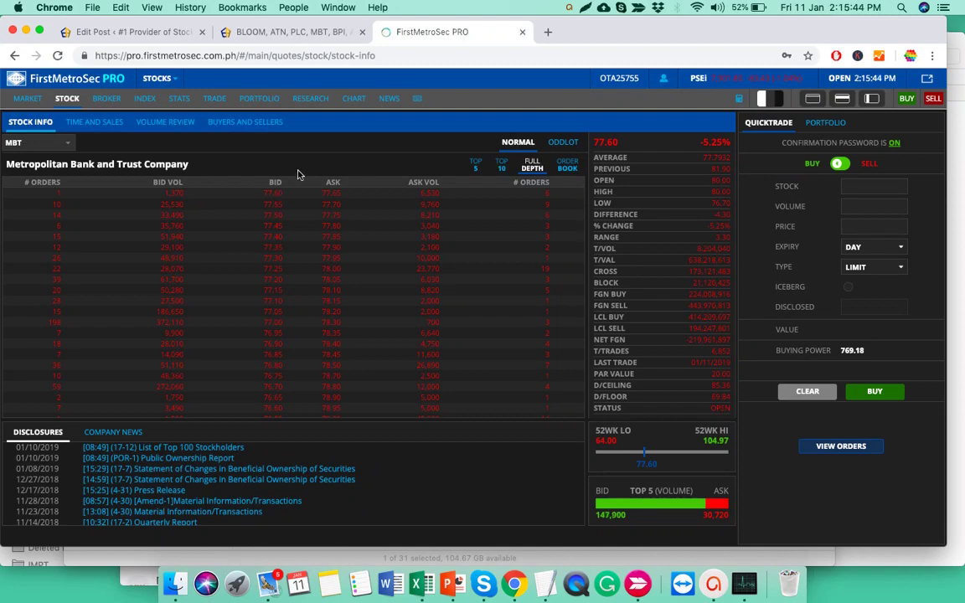
left_click(292, 37)
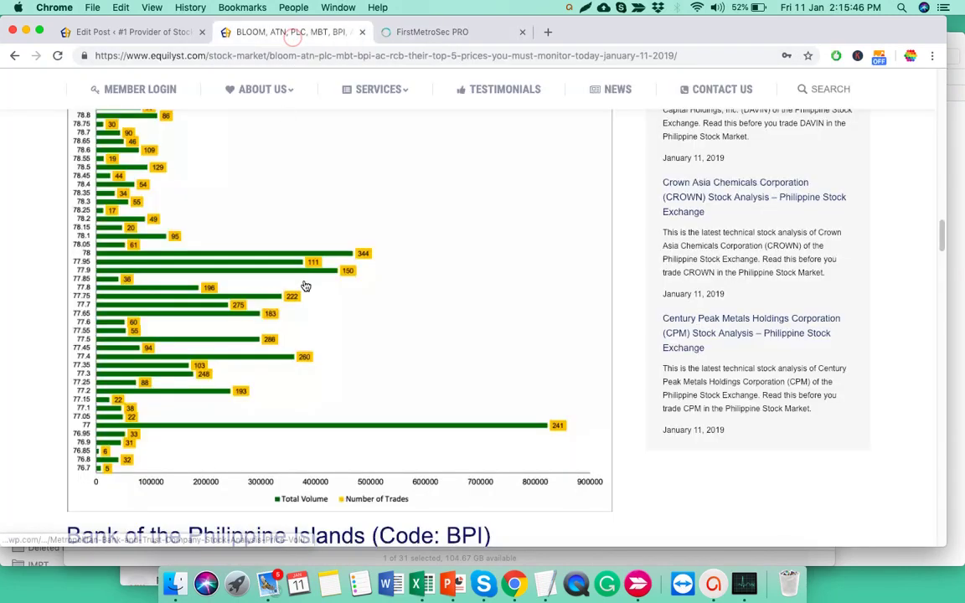
scroll(305, 285, "up", 2)
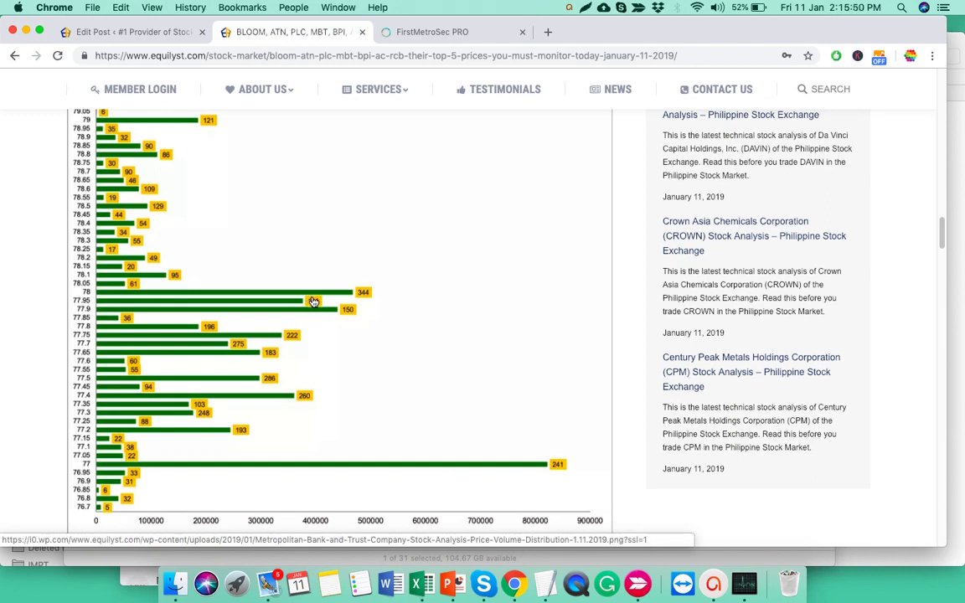
scroll(313, 301, "up", 2)
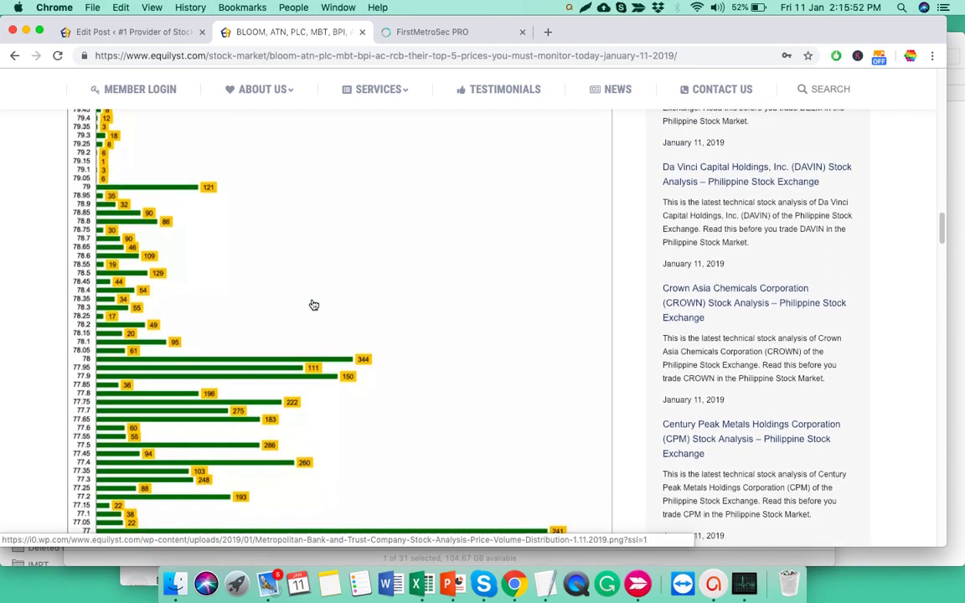
scroll(313, 309, "down", 4)
left_click(385, 32)
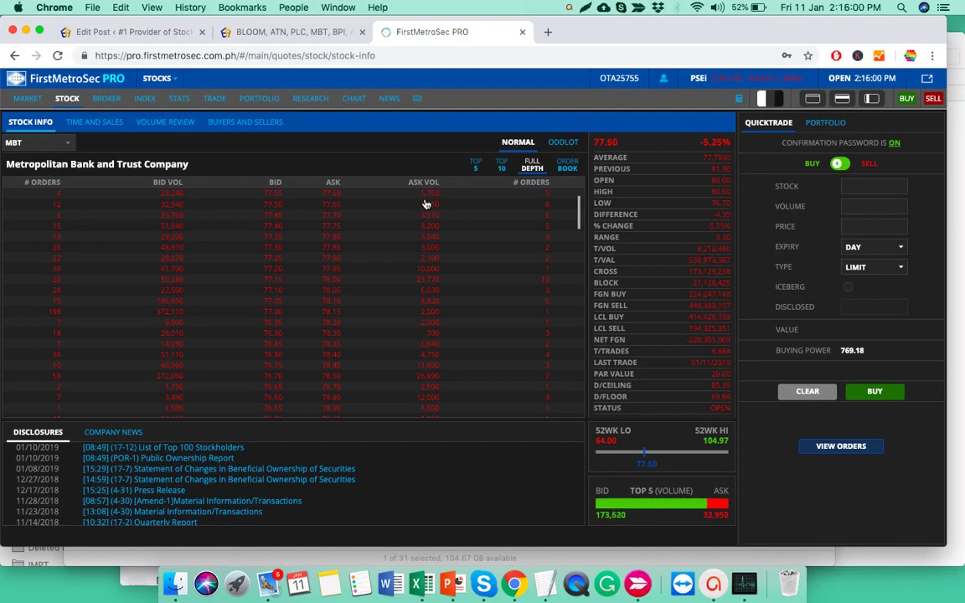
left_click(291, 38)
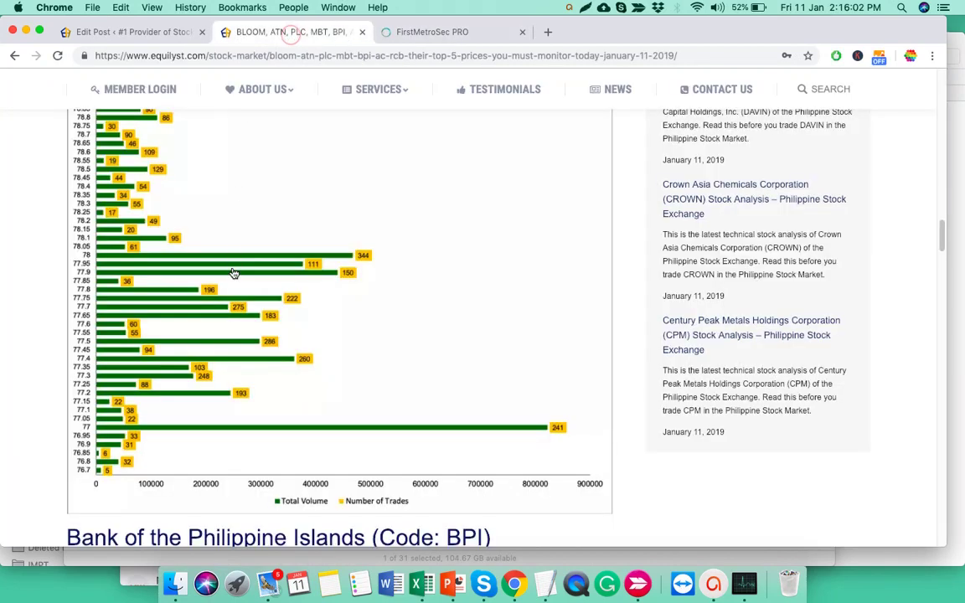
scroll(233, 275, "up", 1)
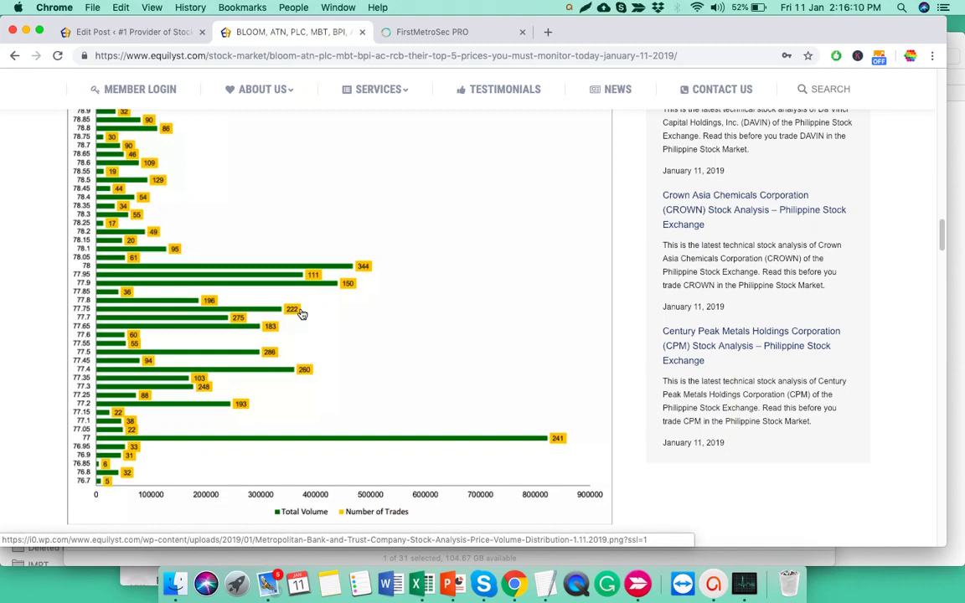
scroll(303, 314, "down", 5)
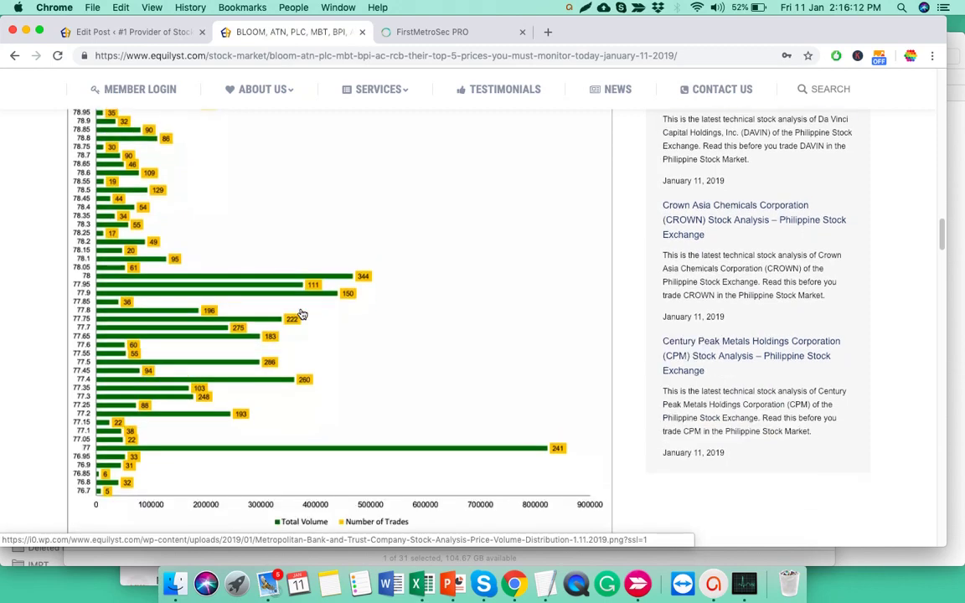
- Load the live quotes and full-depth order book for BPI in FirstMetroSec PRO
key("ctrl+Tab")
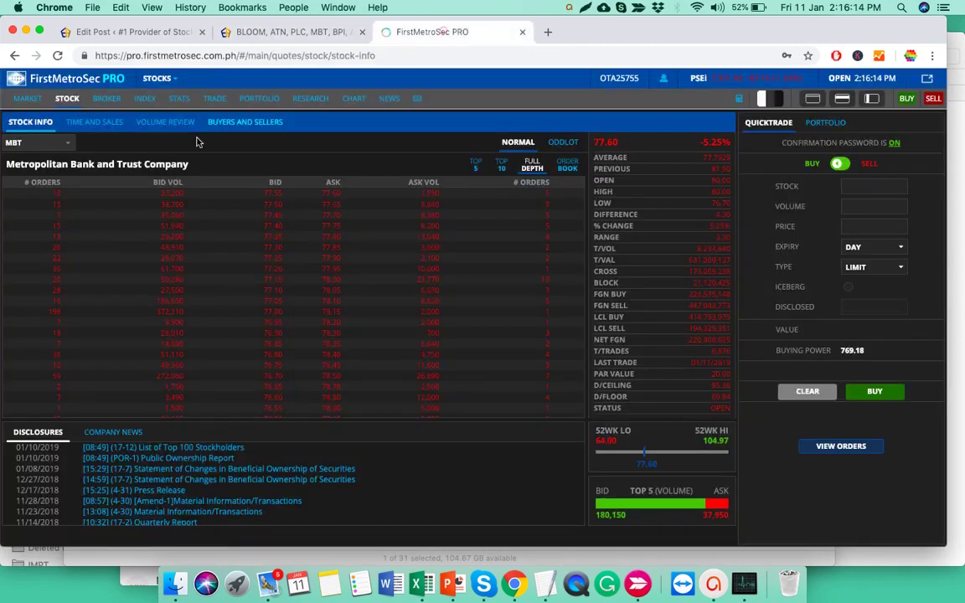
left_click(76, 144)
left_click(252, 33)
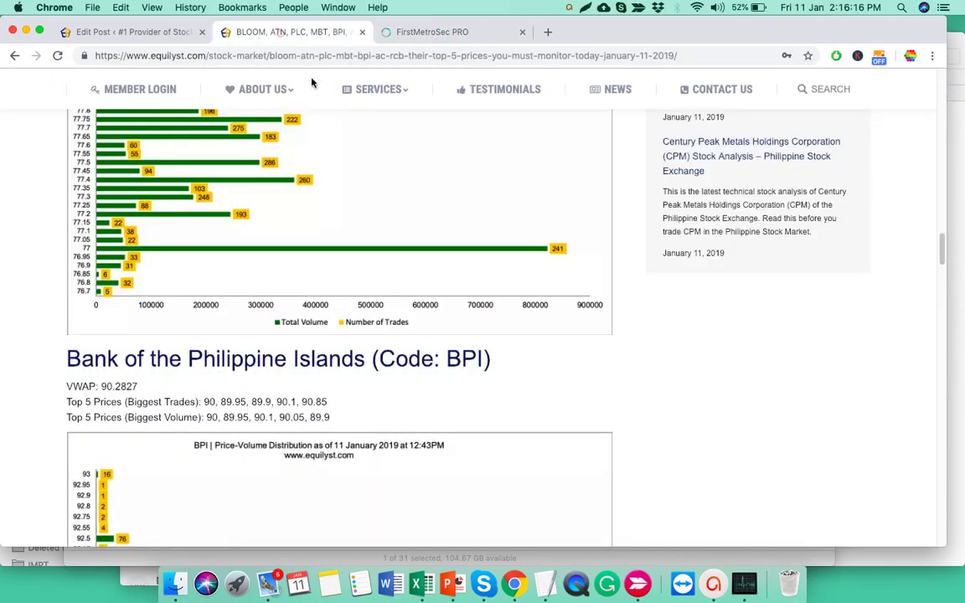
left_click(436, 33)
type("BPI")
key("Return")
- Compare BPI's live average price and order book with the VWAP and top 5 prices in the article's BPI section
left_click(285, 33)
left_click(431, 31)
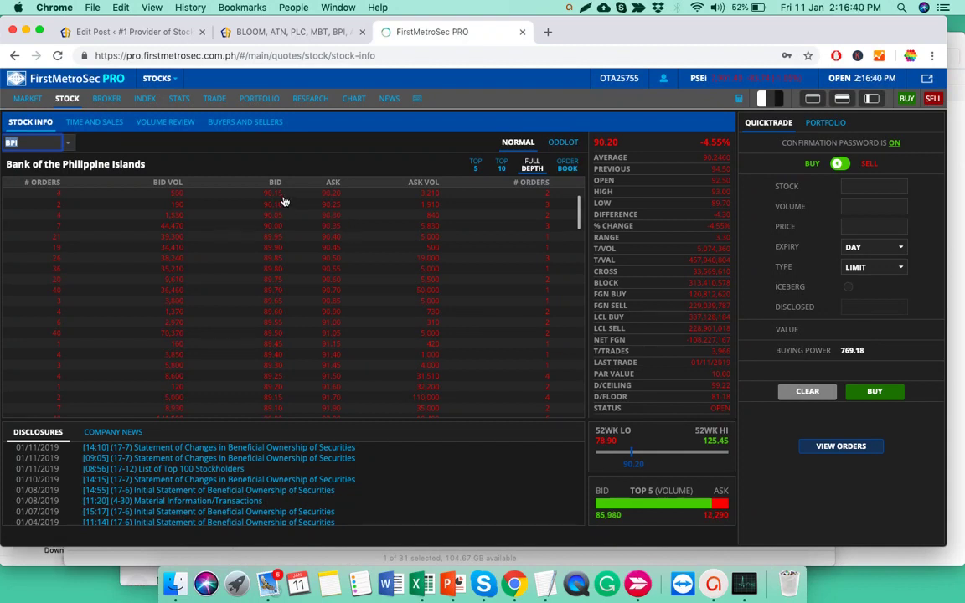
left_click(317, 34)
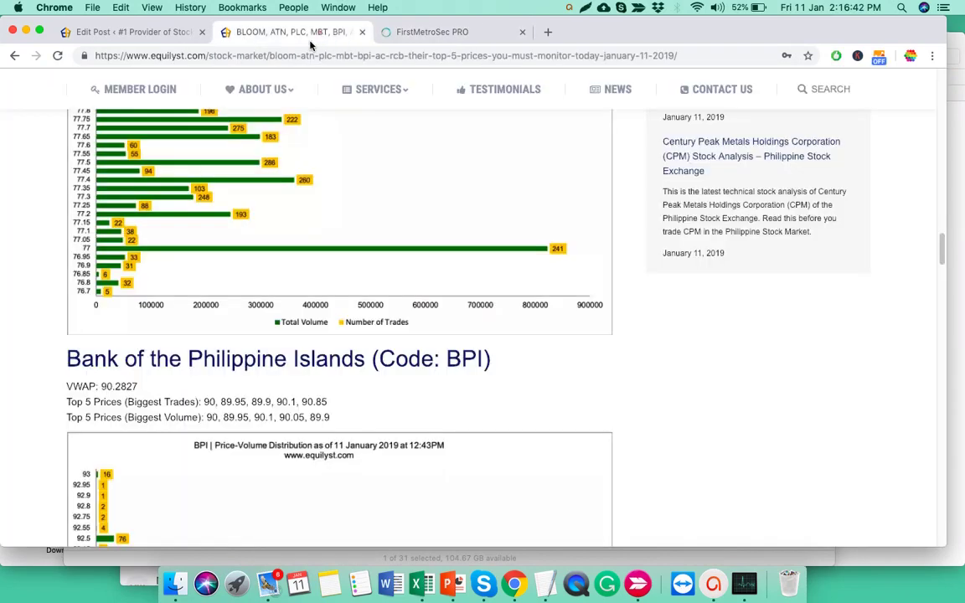
scroll(348, 344, "down", 1)
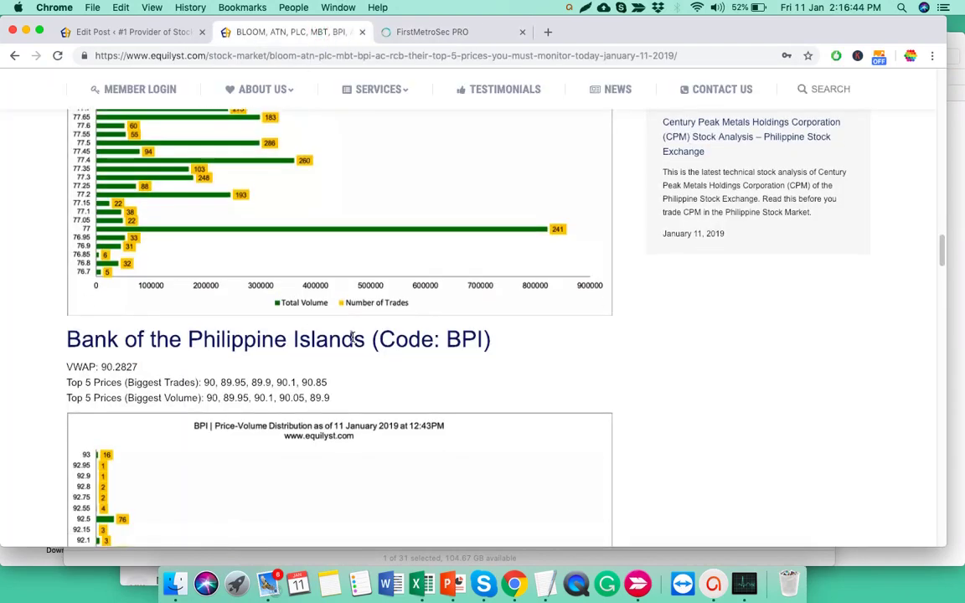
left_click(465, 34)
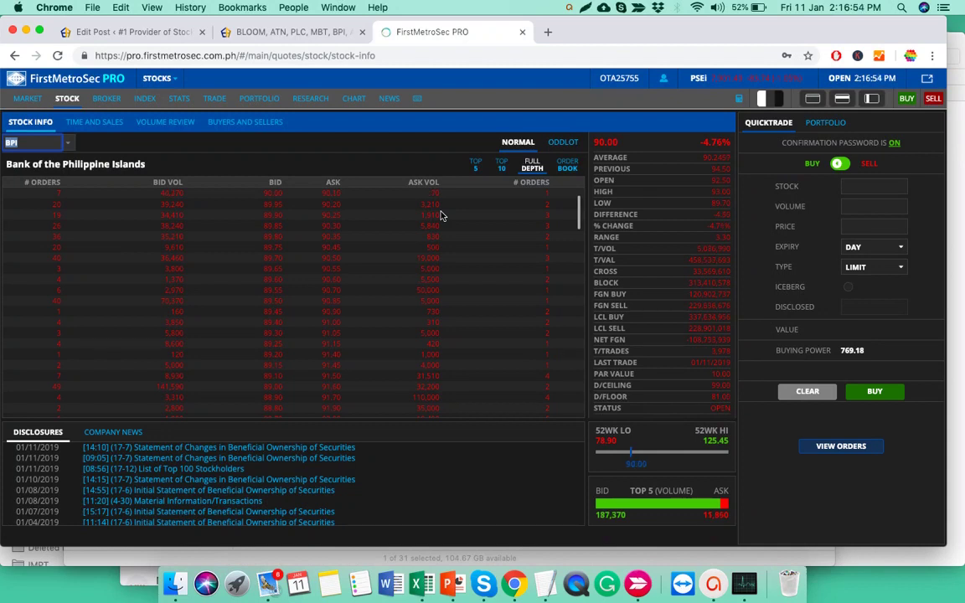
left_click(326, 39)
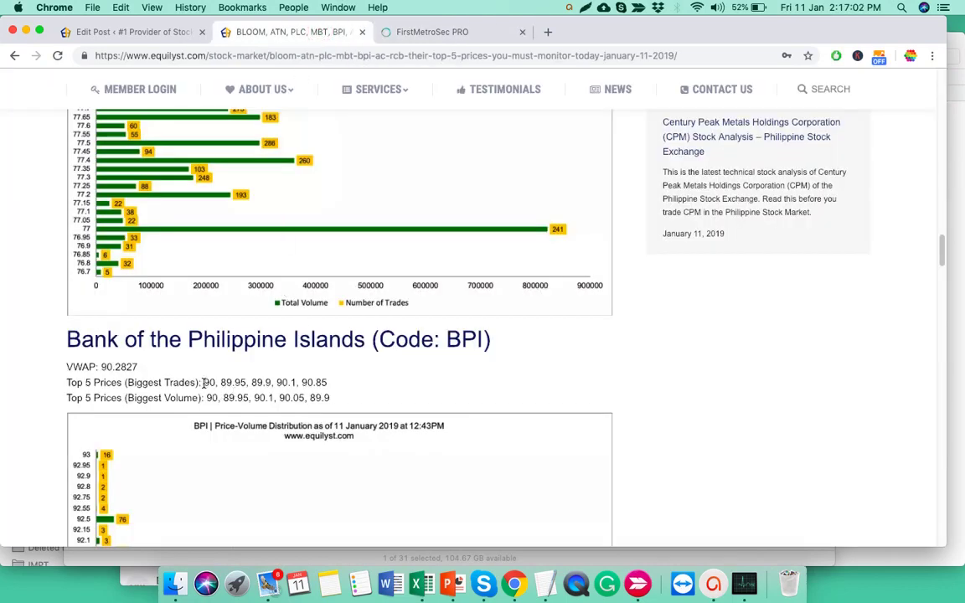
- Examine the article's BPI price-volume chart and highlight both BPI top 5 price lines, biggest trades and biggest volume
scroll(238, 359, "down", 10)
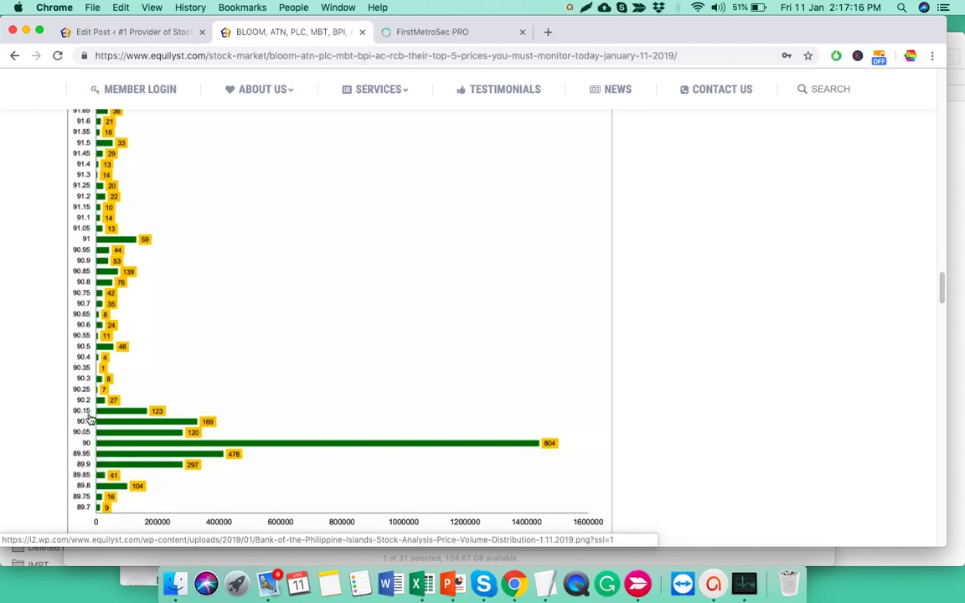
scroll(138, 428, "up", 4)
scroll(159, 424, "up", 5)
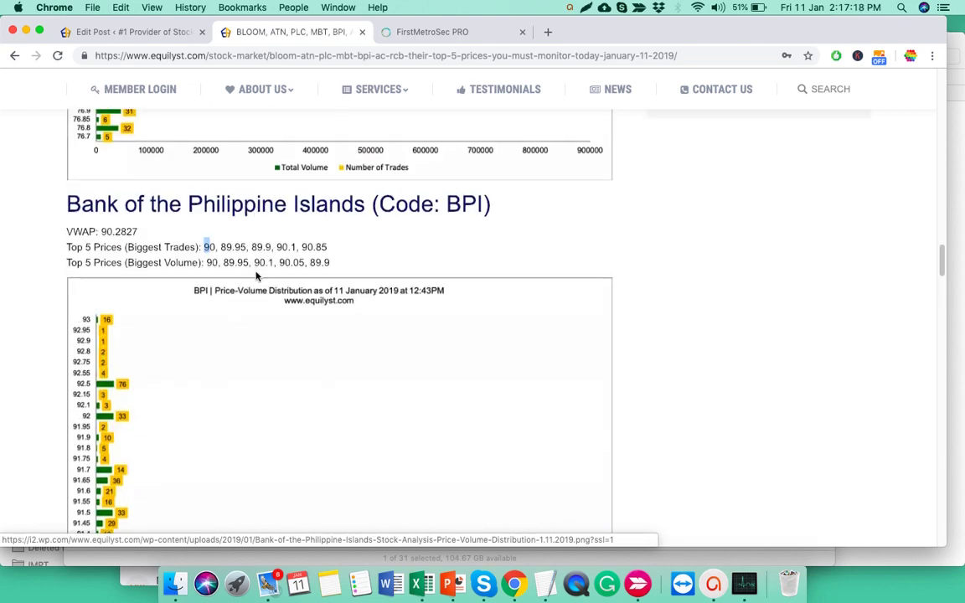
double_click(264, 262)
left_click(338, 270)
left_click_drag(330, 262, 66, 248)
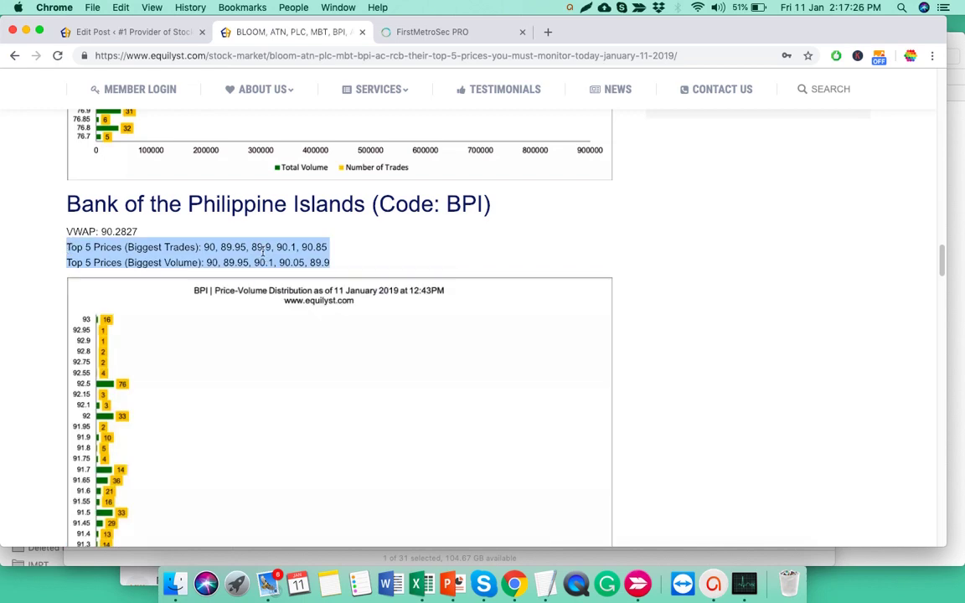
- Recheck the BPI chart's lower bars and highlight 89.95 and 89.9 in the biggest-volume line and 90.85 in the biggest-trades line
scroll(263, 251, "down", 10)
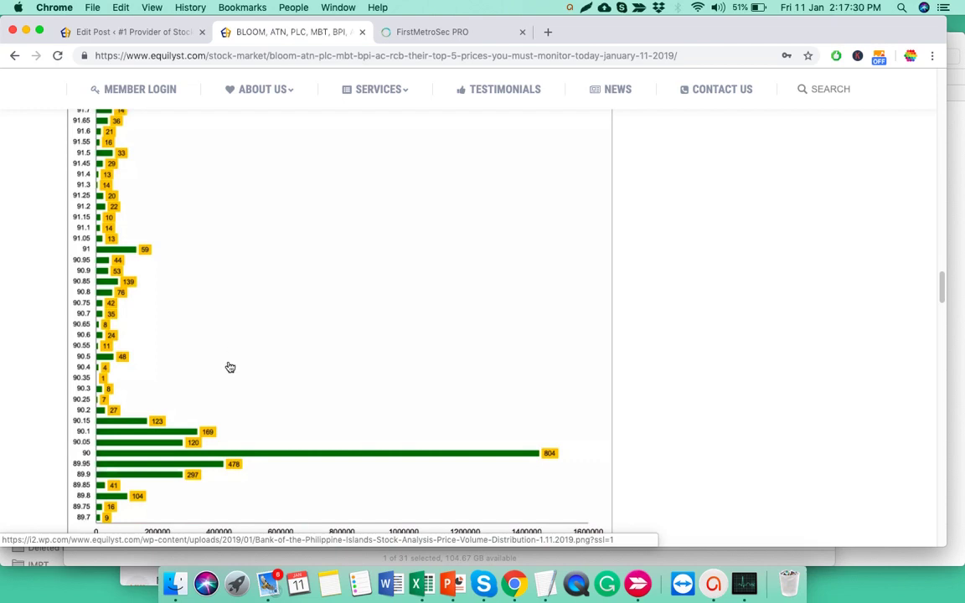
scroll(230, 367, "up", 15)
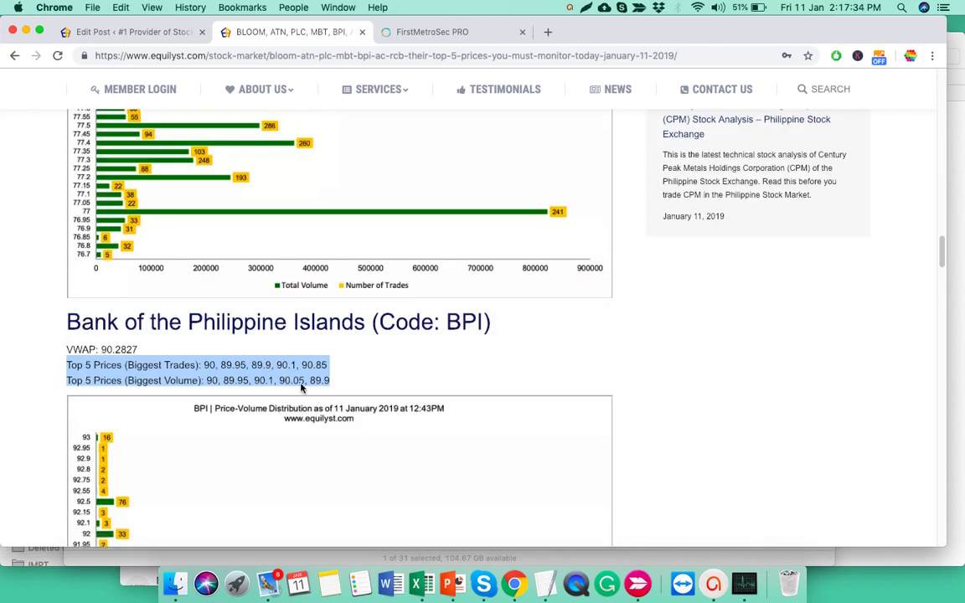
double_click(235, 380)
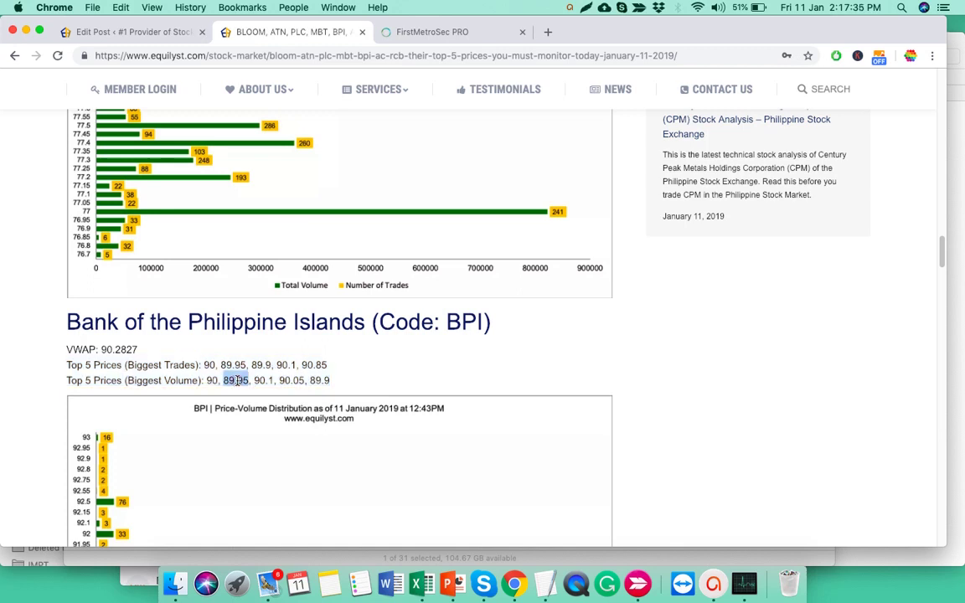
double_click(319, 381)
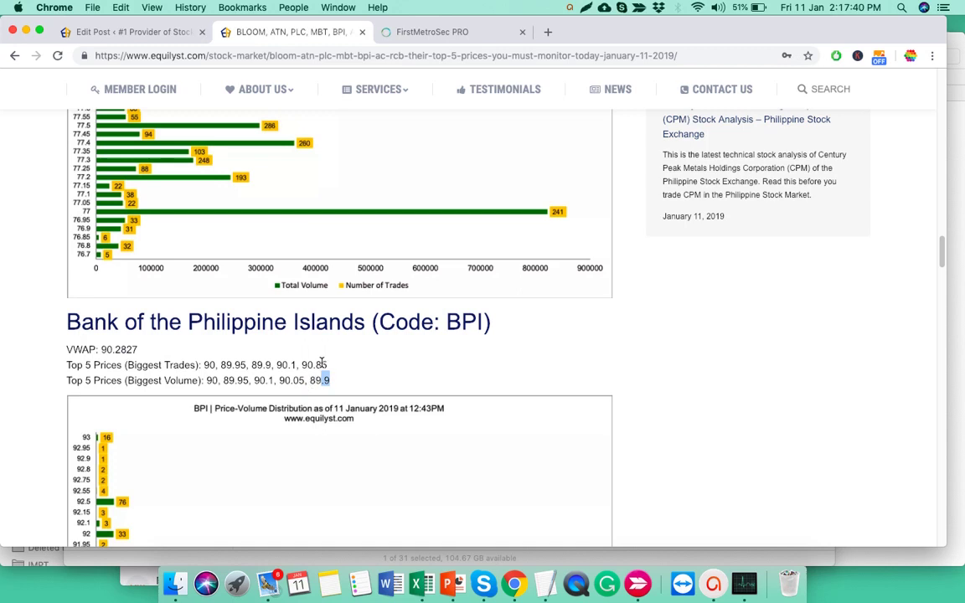
double_click(314, 365)
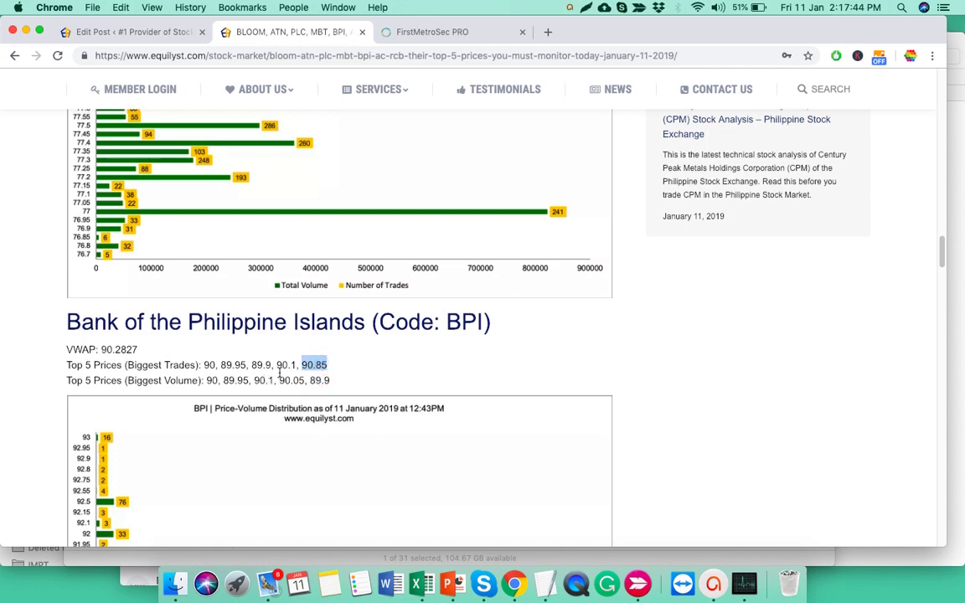
- Compare the article's BPI top 5 prices and price-volume chart with the live BPI order book in FirstMetroSec PRO
scroll(363, 321, "down", 5)
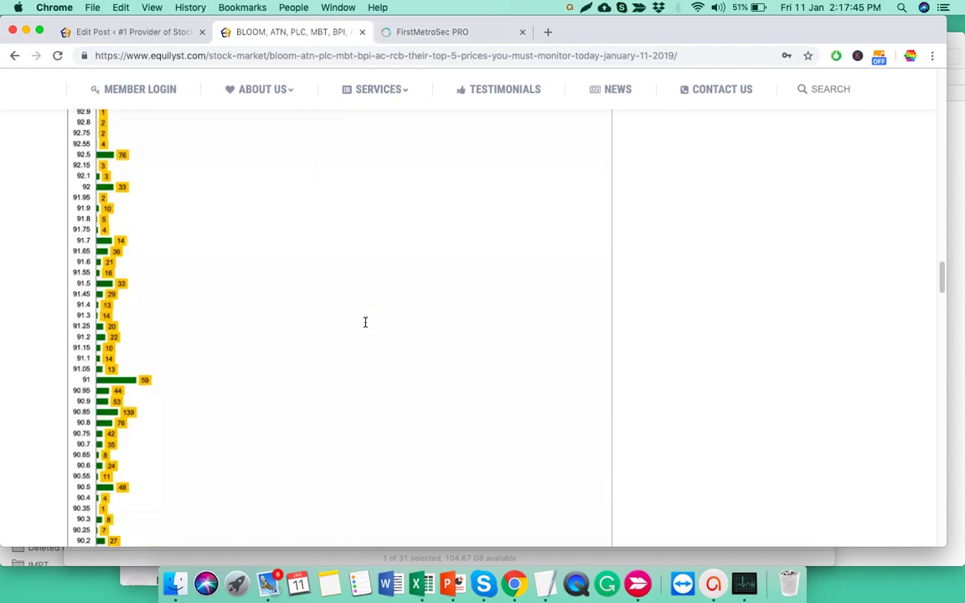
left_click(440, 37)
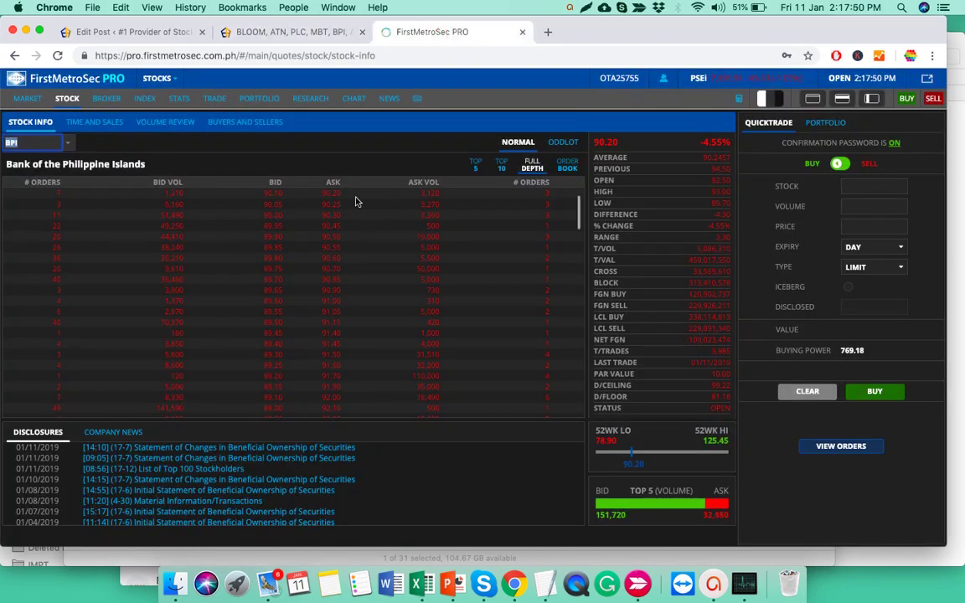
left_click(255, 32)
scroll(344, 181, "up", 2)
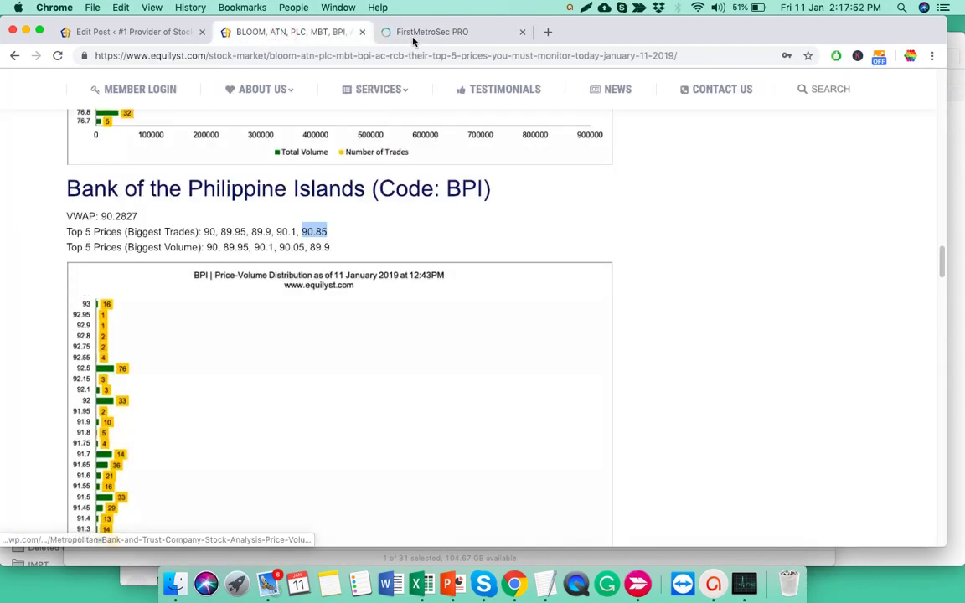
left_click(389, 32)
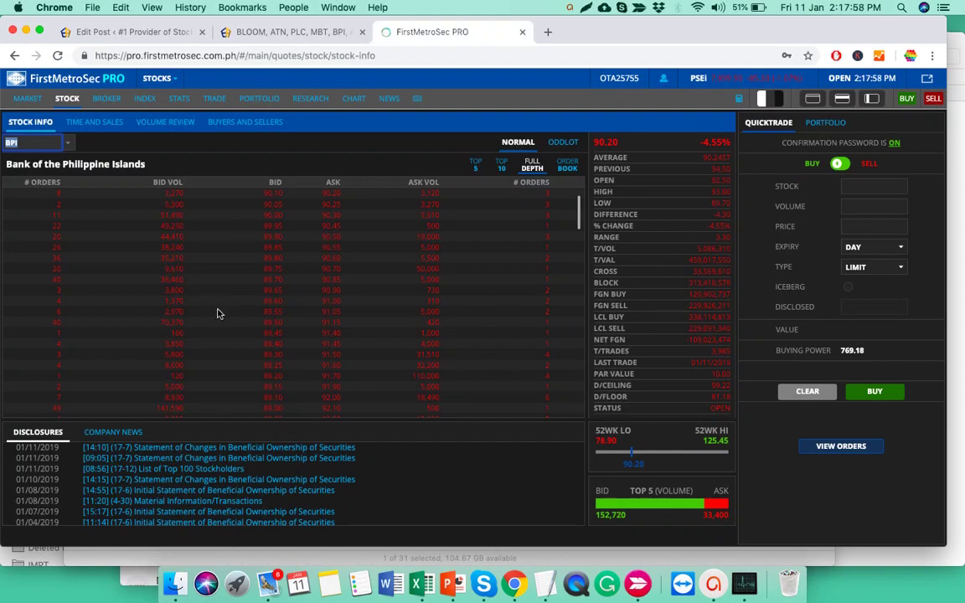
- Highlight the 89.00 bid in BPI's full-depth order book and examine the bid volumes around it
scroll(286, 325, "down", 2)
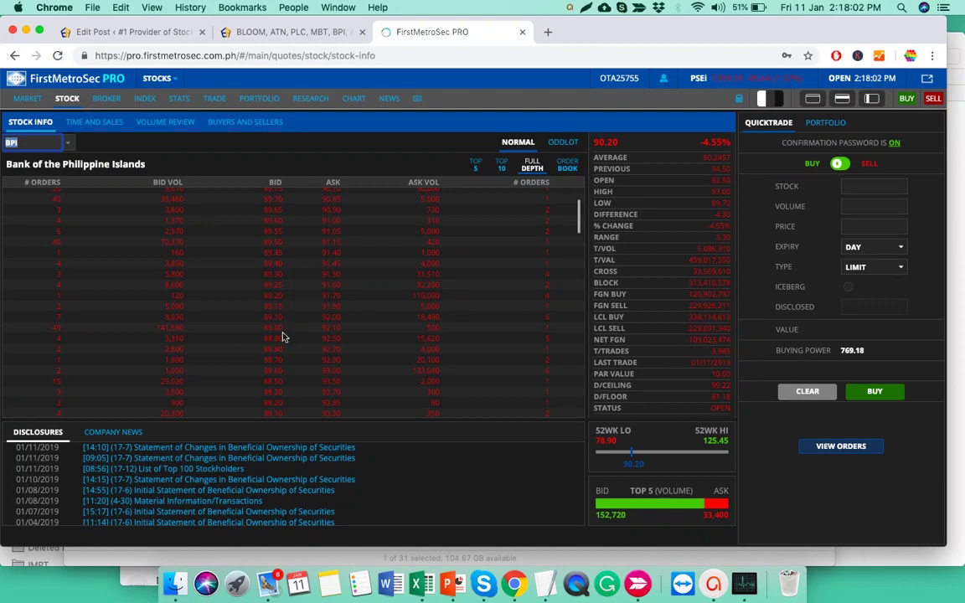
double_click(277, 328)
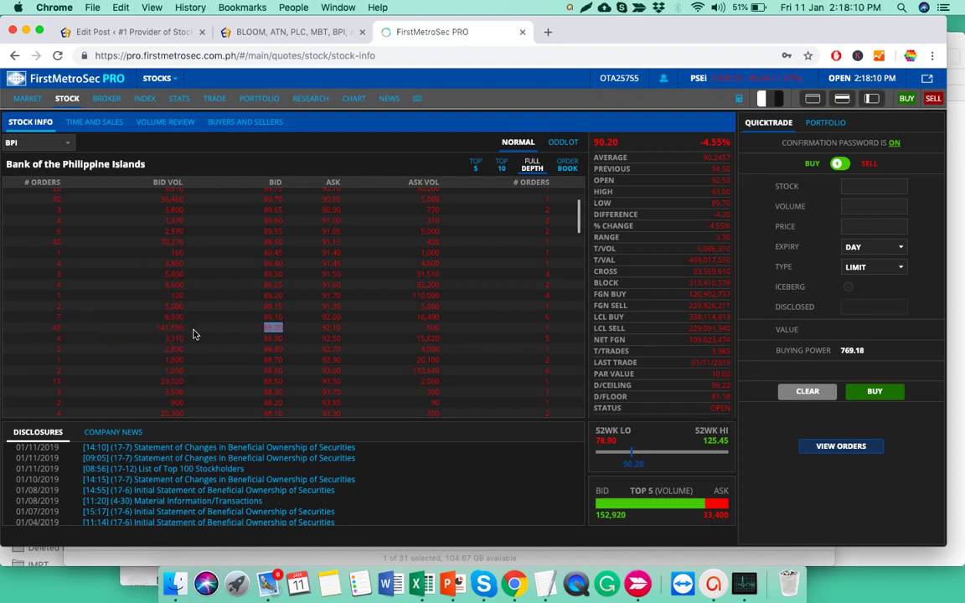
scroll(199, 338, "down", 2)
scroll(199, 338, "down", 2)
scroll(199, 338, "up", 6)
scroll(199, 338, "up", 5)
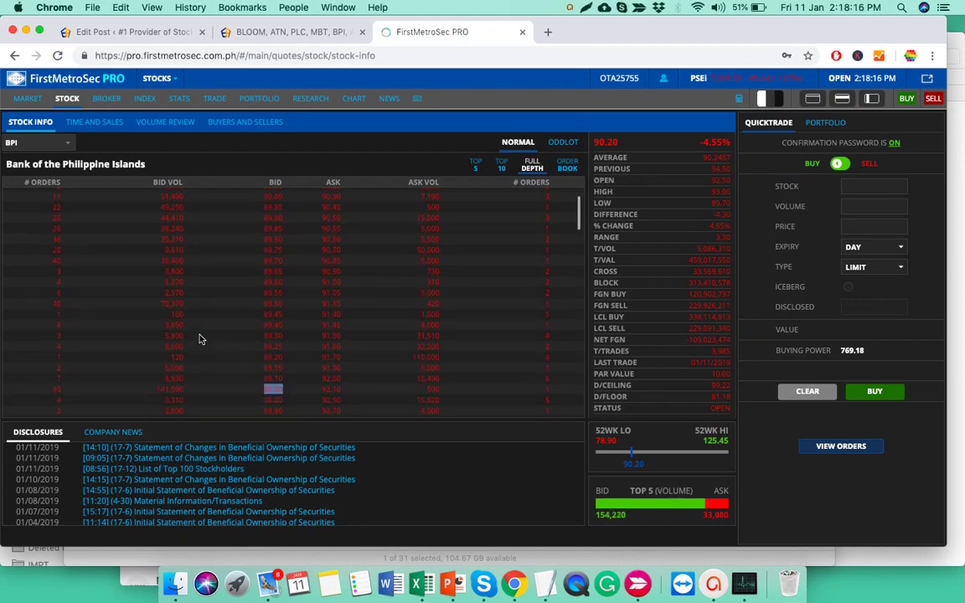
- Examine BPI's deeper bids in the order book from 89.00 down past 85.00, comparing bid volumes and order counts
scroll(200, 338, "down", 2)
scroll(199, 338, "down", 2)
scroll(178, 366, "down", 10)
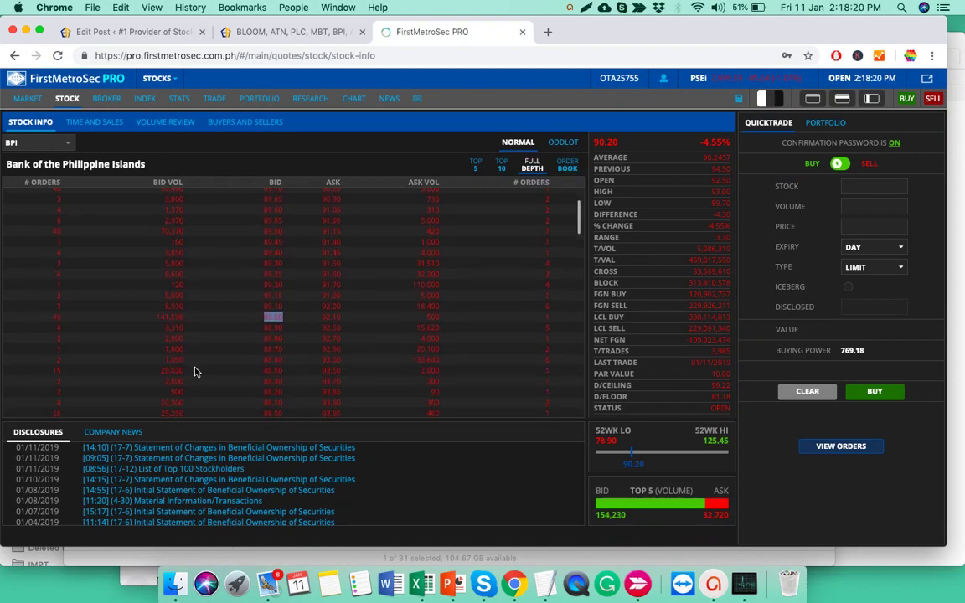
scroll(196, 371, "down", 10)
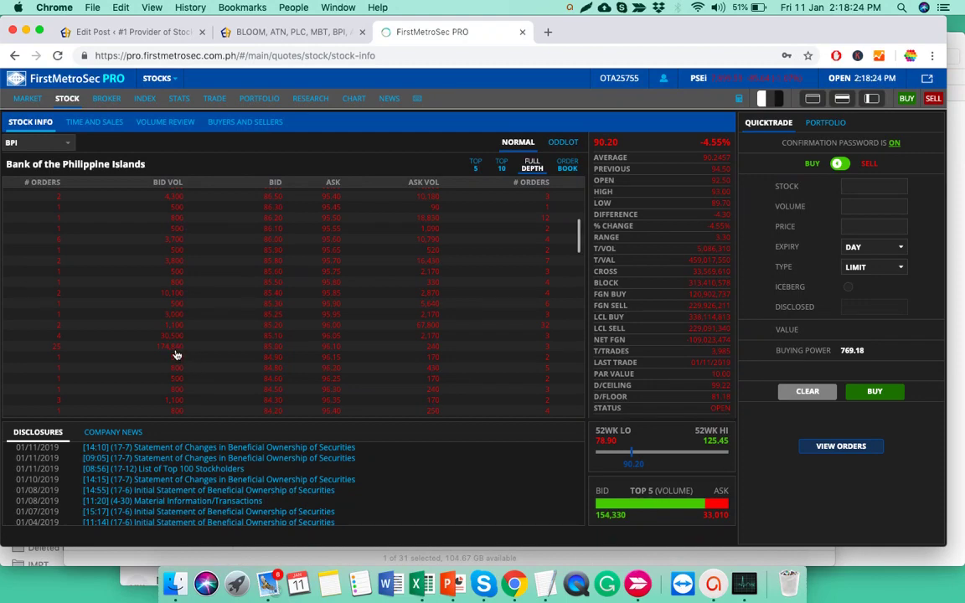
scroll(176, 355, "up", 1)
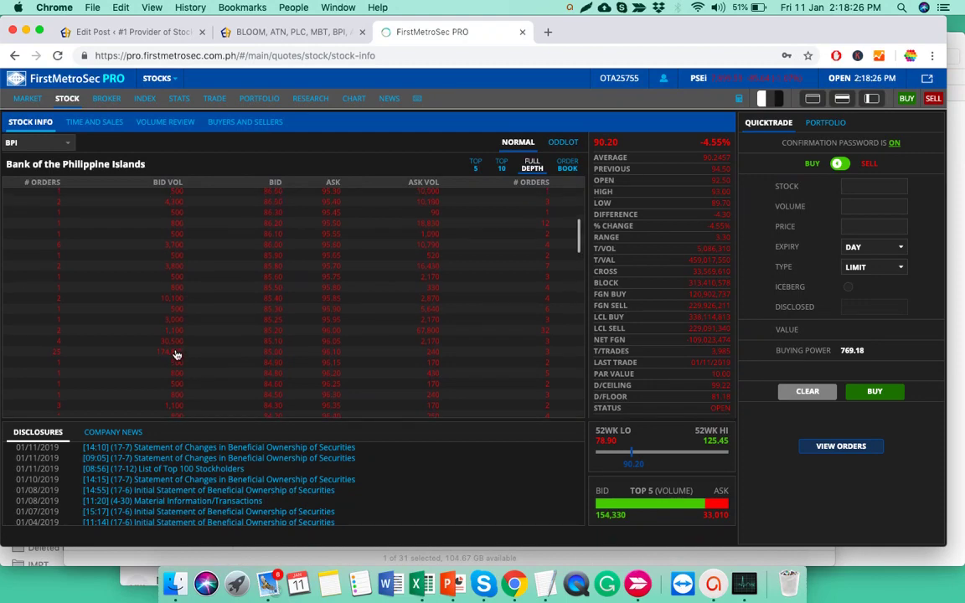
scroll(177, 355, "up", 10)
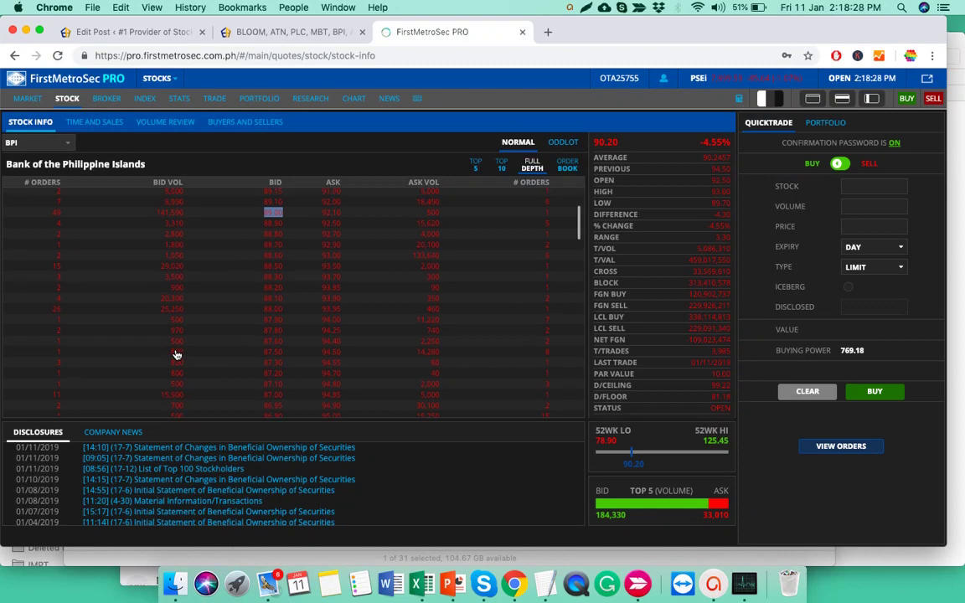
scroll(177, 355, "down", 10)
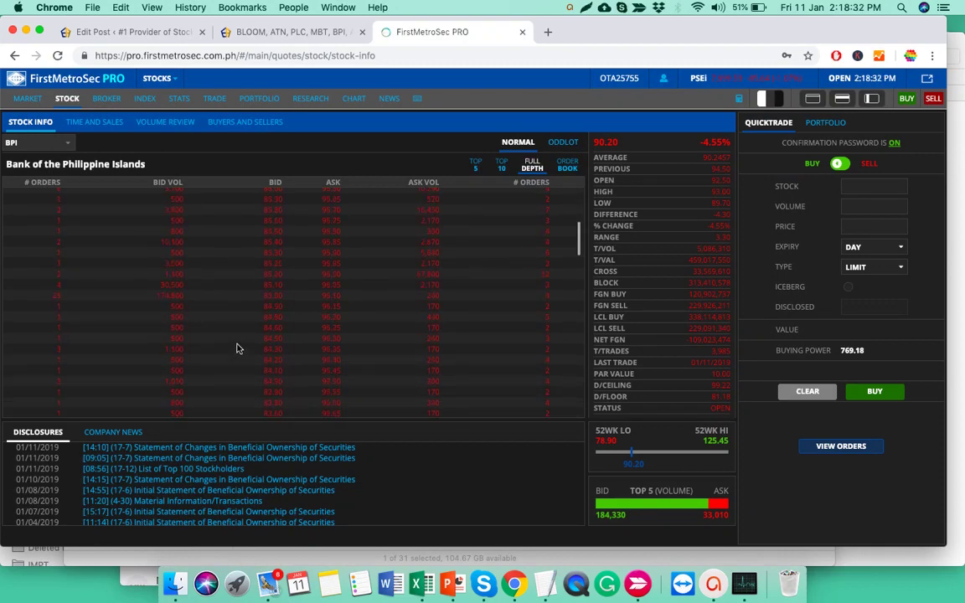
scroll(239, 346, "up", 15)
scroll(274, 243, "up", 3)
scroll(274, 270, "up", 4)
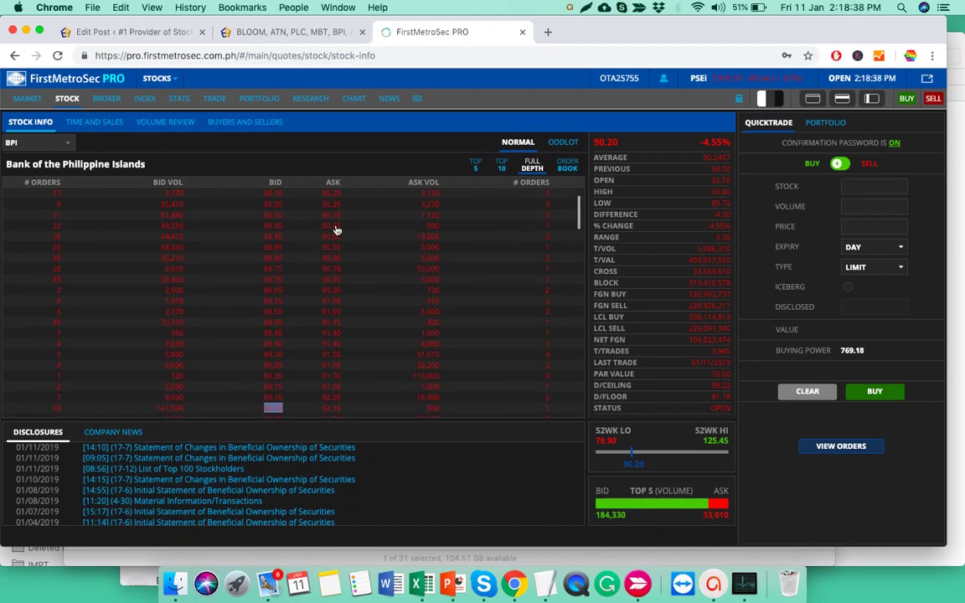
- Recheck the order count and volume at the 89.00 BPI bid against the bids below it
scroll(286, 275, "down", 3)
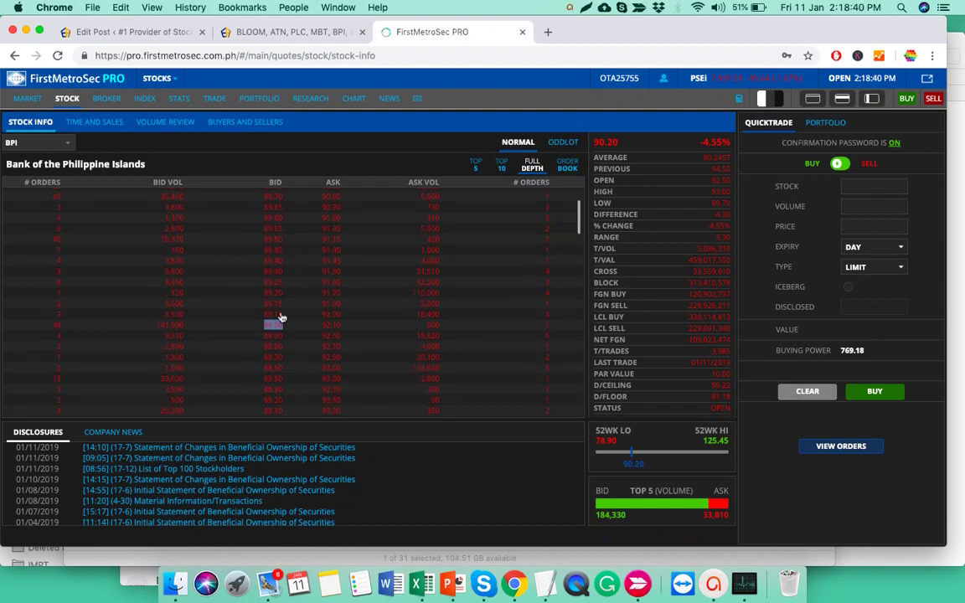
scroll(279, 339, "down", 10)
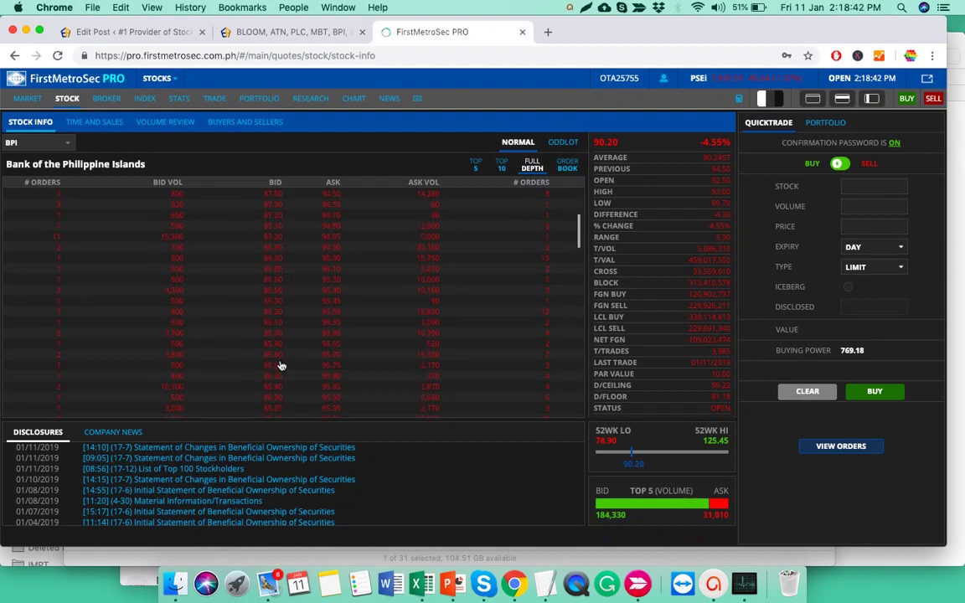
scroll(281, 366, "up", 8)
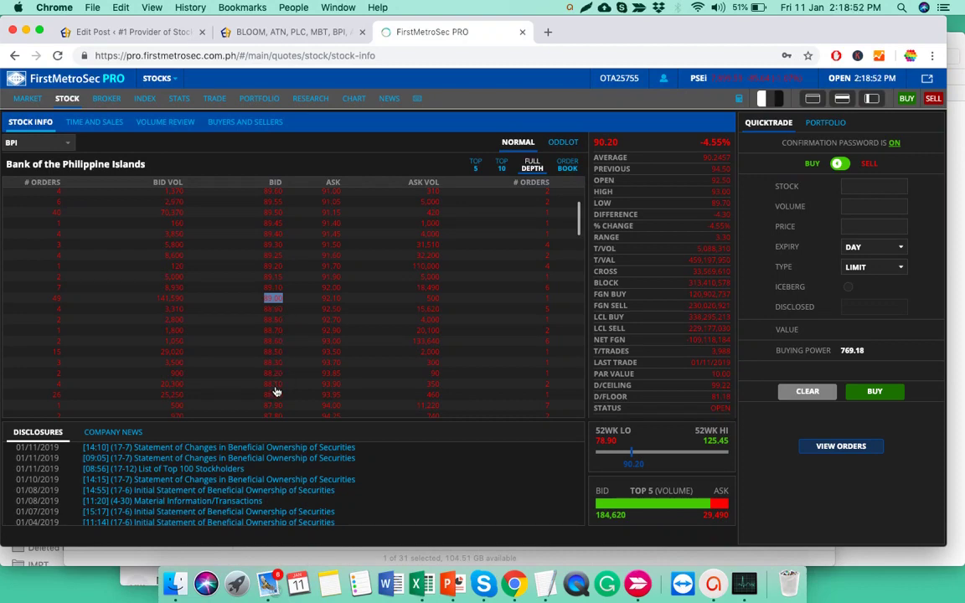
scroll(276, 391, "down", 1)
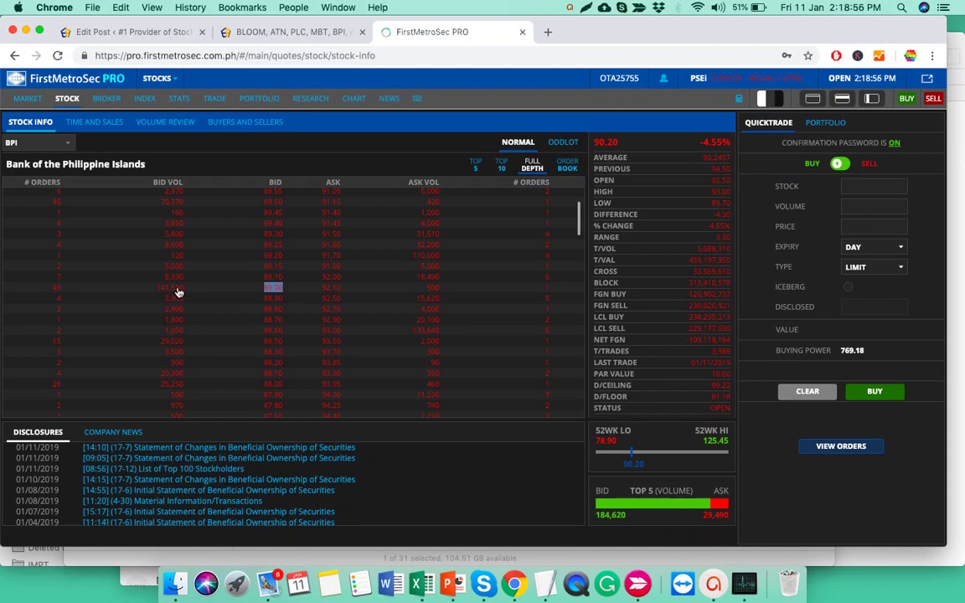
scroll(177, 291, "down", 1)
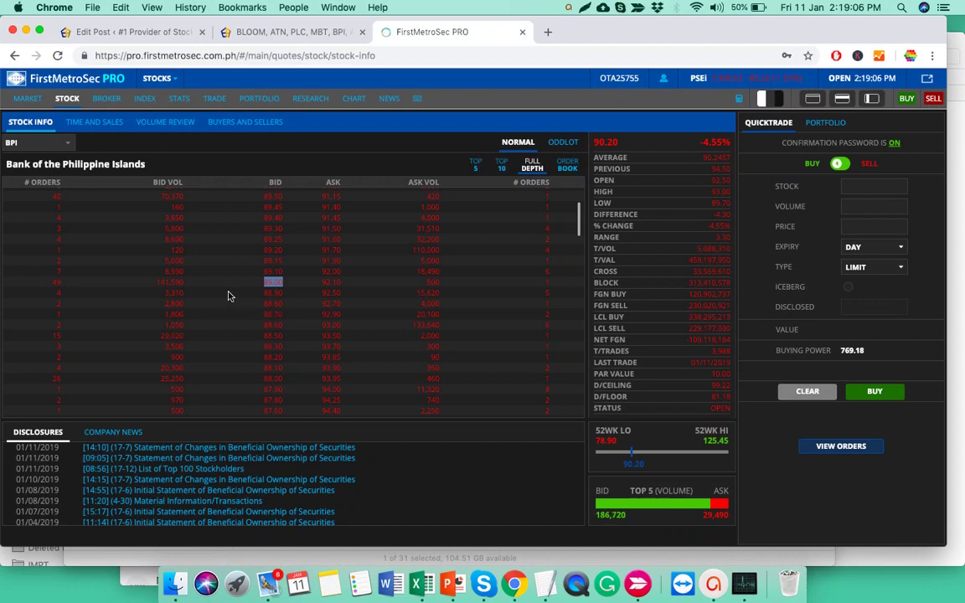
- Review the best BPI bids and asks and view the expiry options in the buy order form
scroll(295, 286, "up", 5)
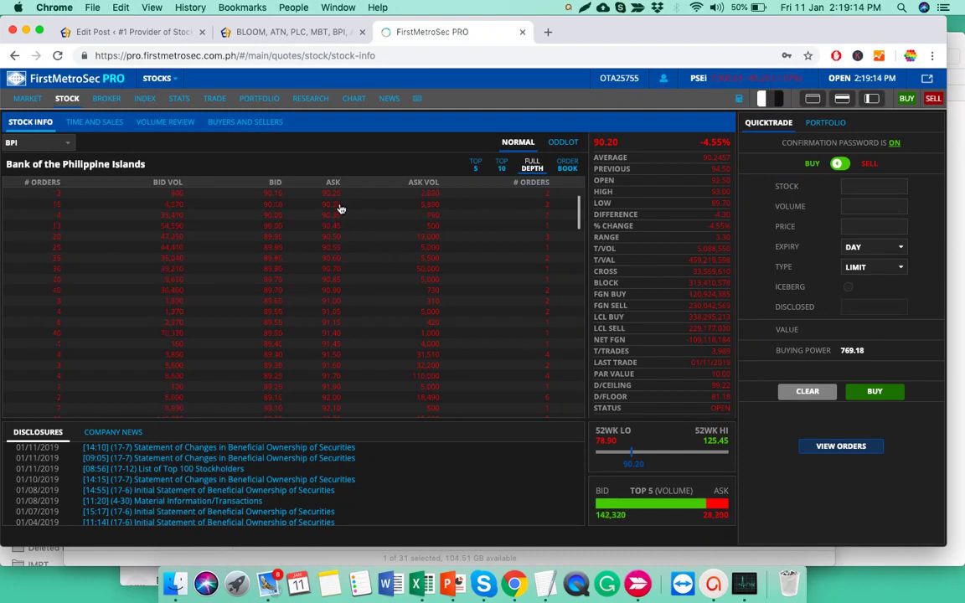
scroll(334, 226, "down", 1)
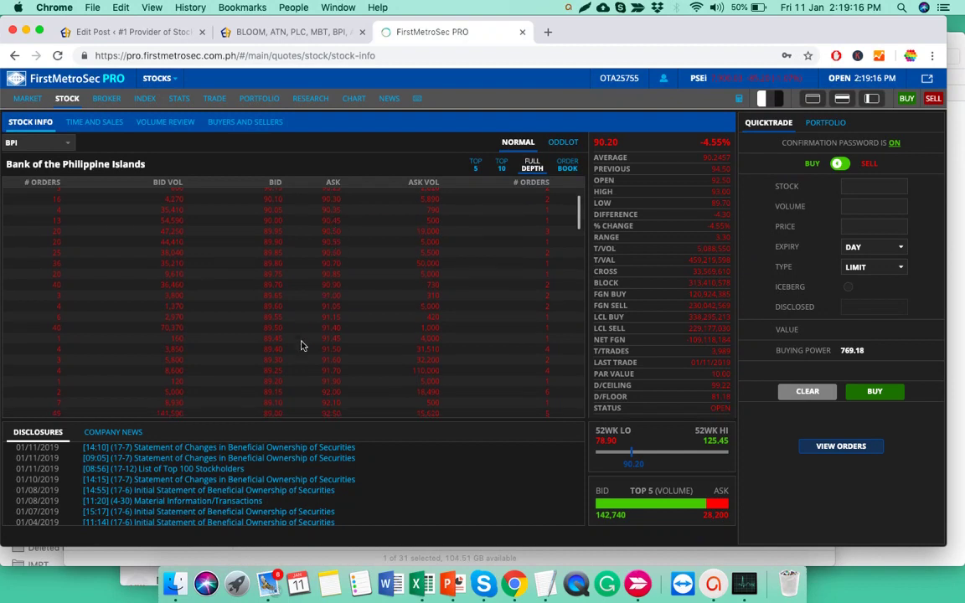
scroll(283, 389, "up", 1)
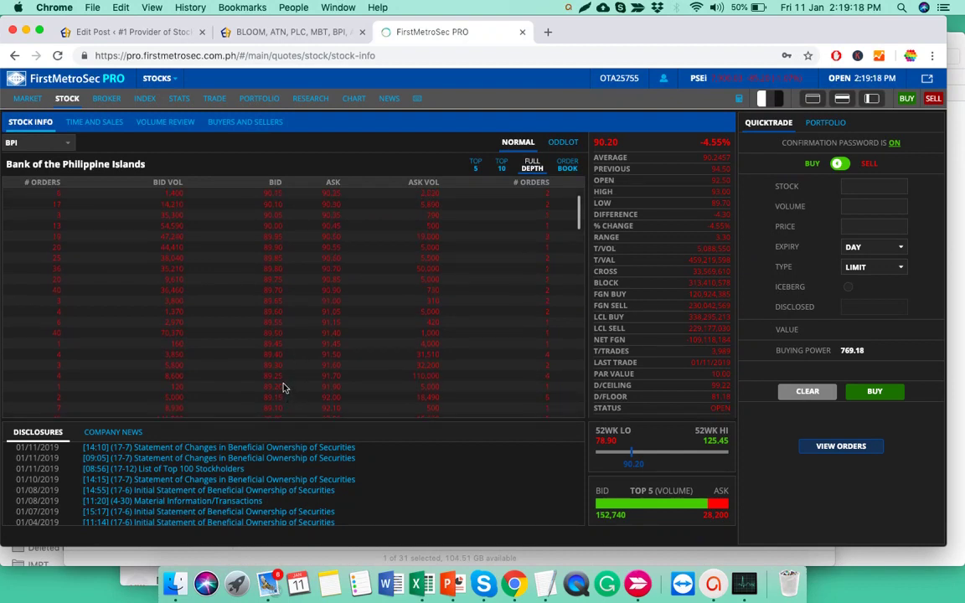
left_click(873, 247)
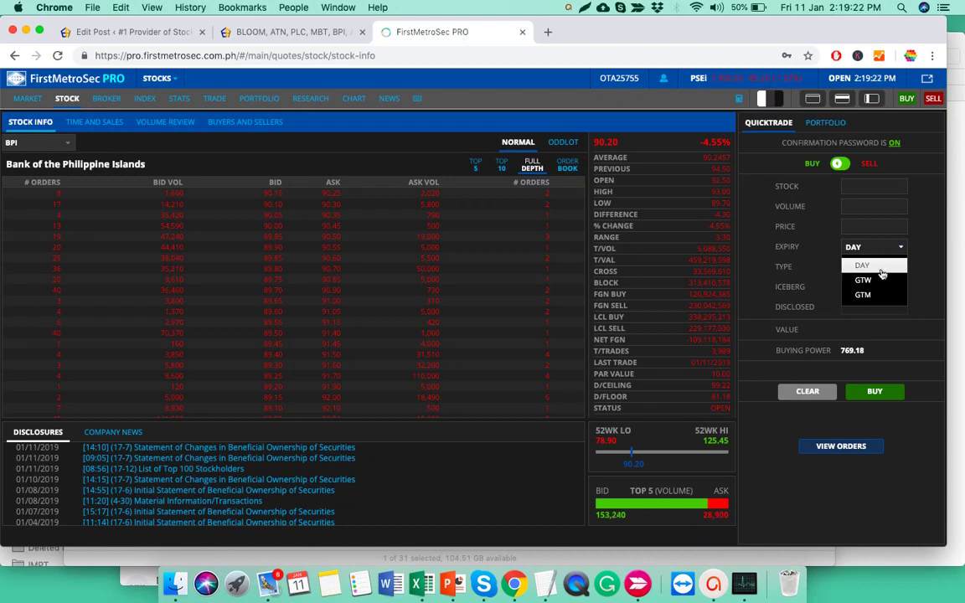
left_click(921, 268)
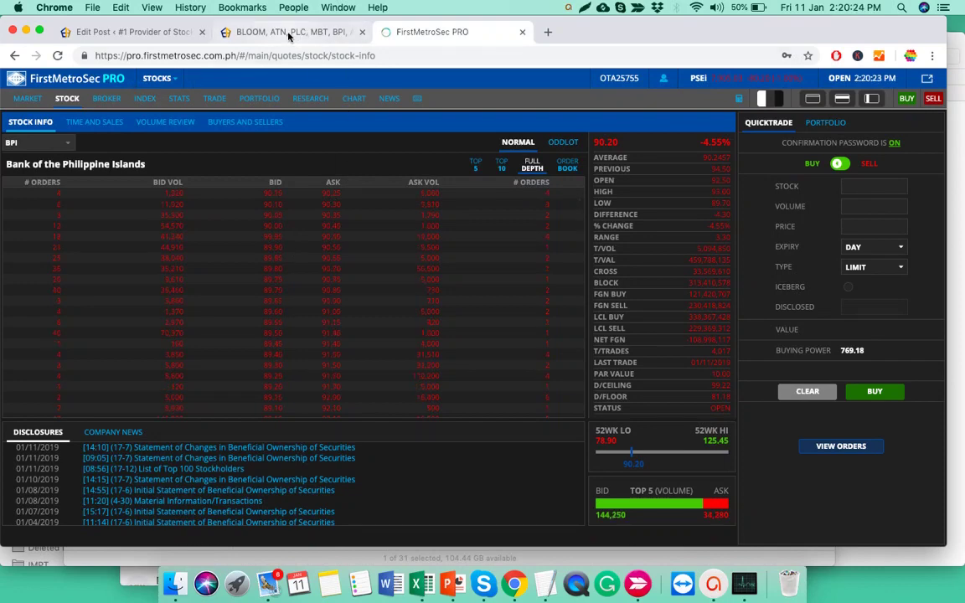
- Find the article's Ayala Corporation section and load the live quotes for AC in FirstMetroSec PRO
left_click(259, 31)
scroll(262, 351, "down", 20)
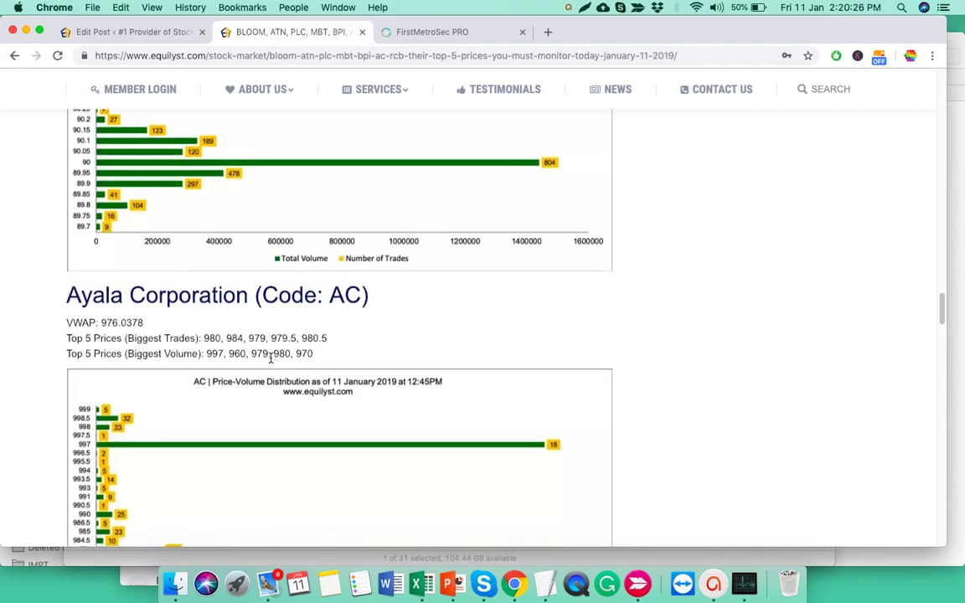
scroll(272, 363, "down", 7)
scroll(272, 363, "up", 12)
left_click(389, 31)
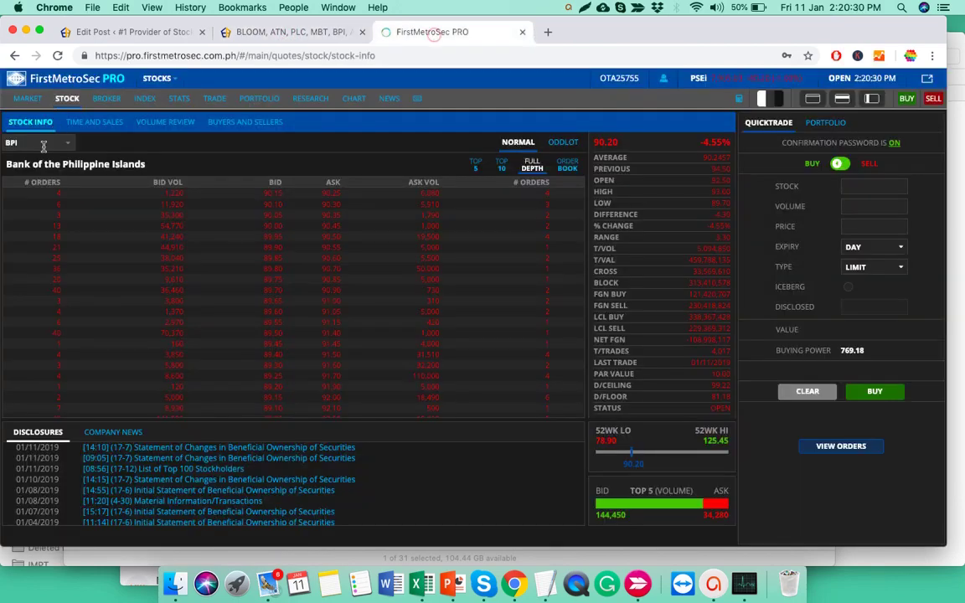
type("AC")
key("Return")
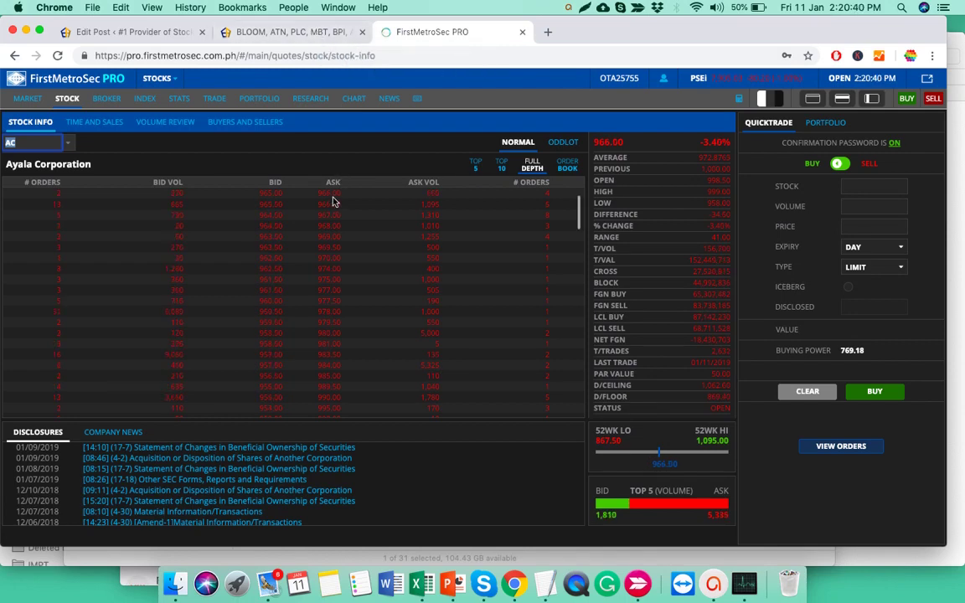
- Highlight the VWAP in the article's Ayala Corporation section and examine the AC price-volume chart to its lowest price
left_click(276, 34)
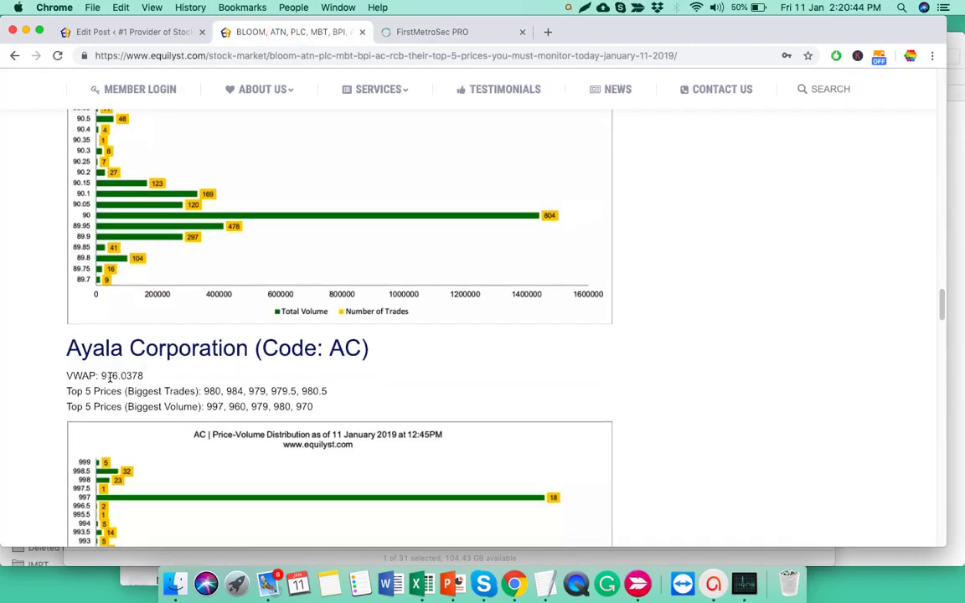
double_click(110, 377)
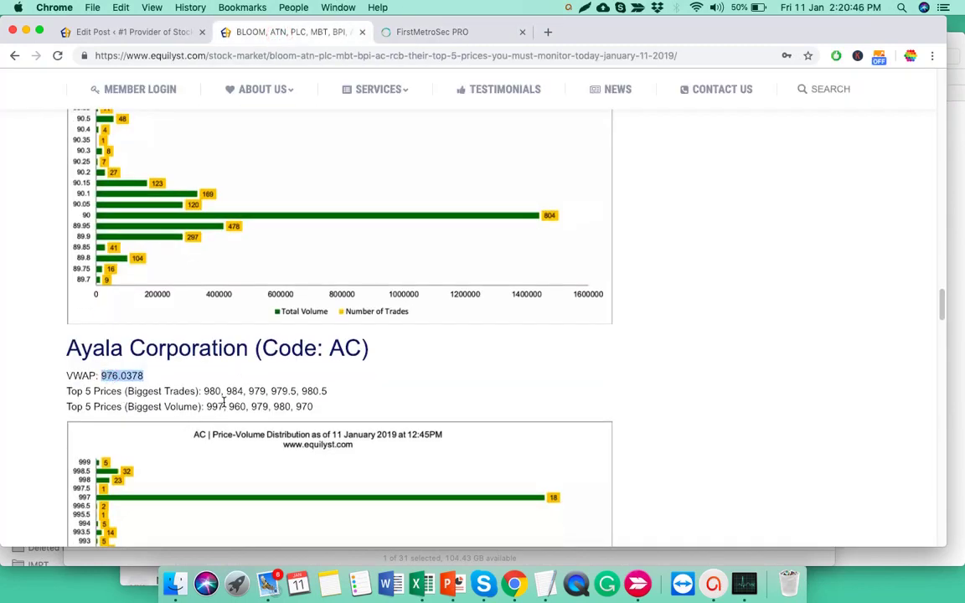
left_click(237, 390)
scroll(398, 372, "down", 5)
scroll(402, 374, "down", 2)
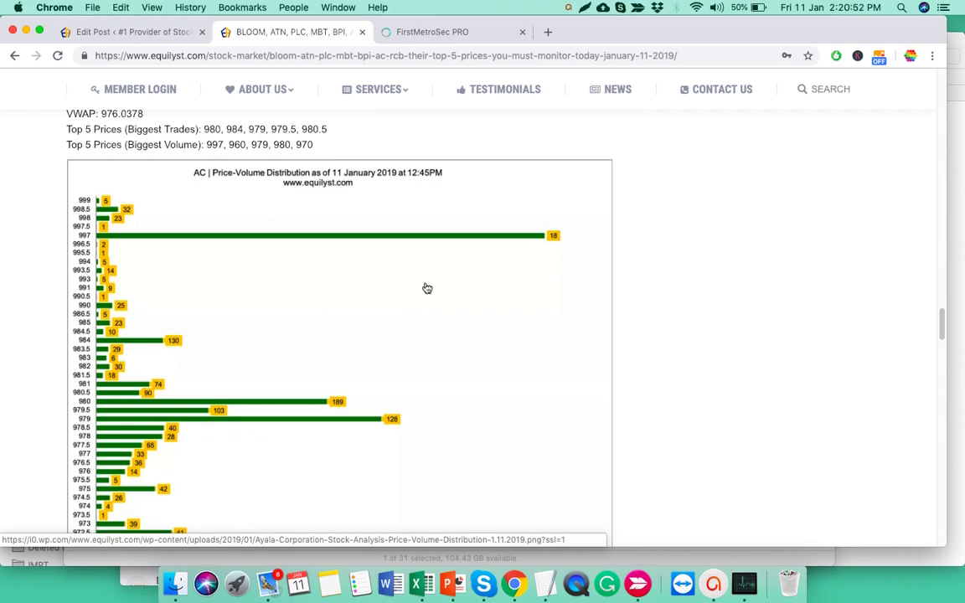
scroll(427, 288, "down", 2)
scroll(427, 288, "down", 4)
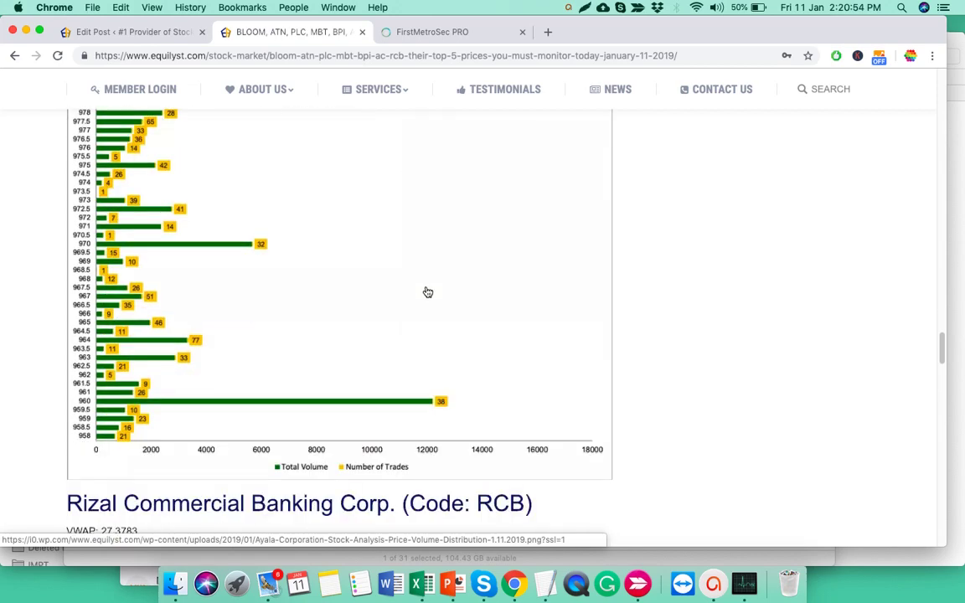
- Recheck the AC chart's volume and trade bars against the VWAP and top 5 prices above it
scroll(426, 290, "up", 2)
scroll(426, 299, "down", 2)
scroll(428, 302, "up", 4)
scroll(428, 303, "down", 5)
scroll(421, 305, "up", 5)
scroll(385, 301, "up", 7)
scroll(332, 308, "down", 1)
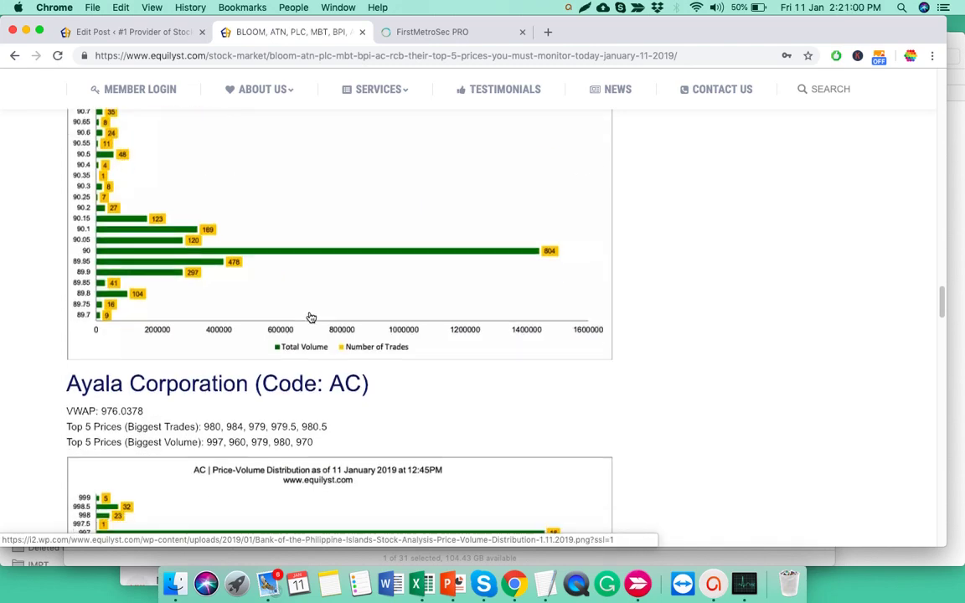
scroll(312, 329, "down", 1)
scroll(311, 333, "down", 1)
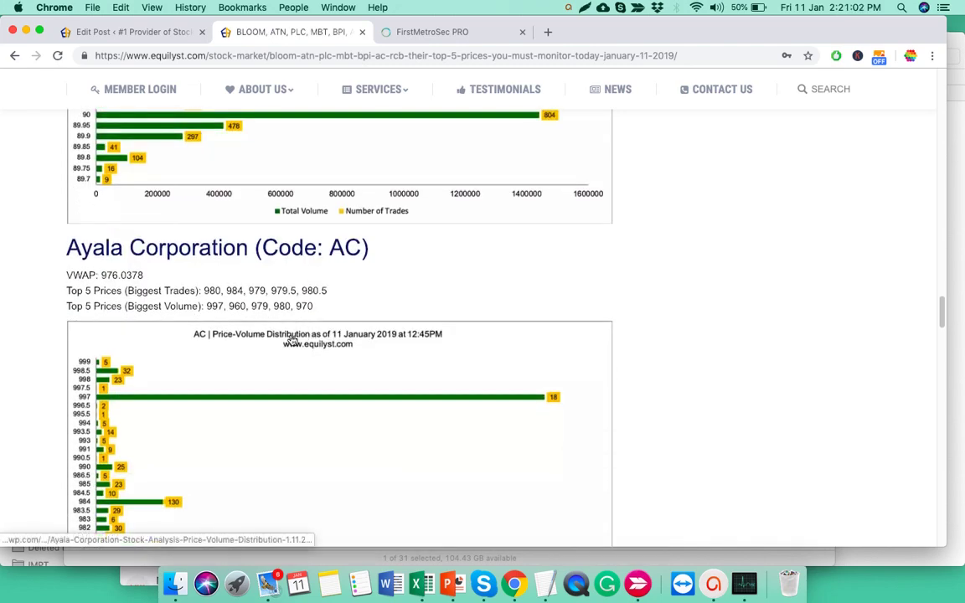
- Highlight AC's top 5 prices by biggest volume and compare them with the bars in the price-volume chart
scroll(251, 305, "down", 1)
left_click_drag(316, 304, 210, 306)
scroll(201, 294, "down", 1)
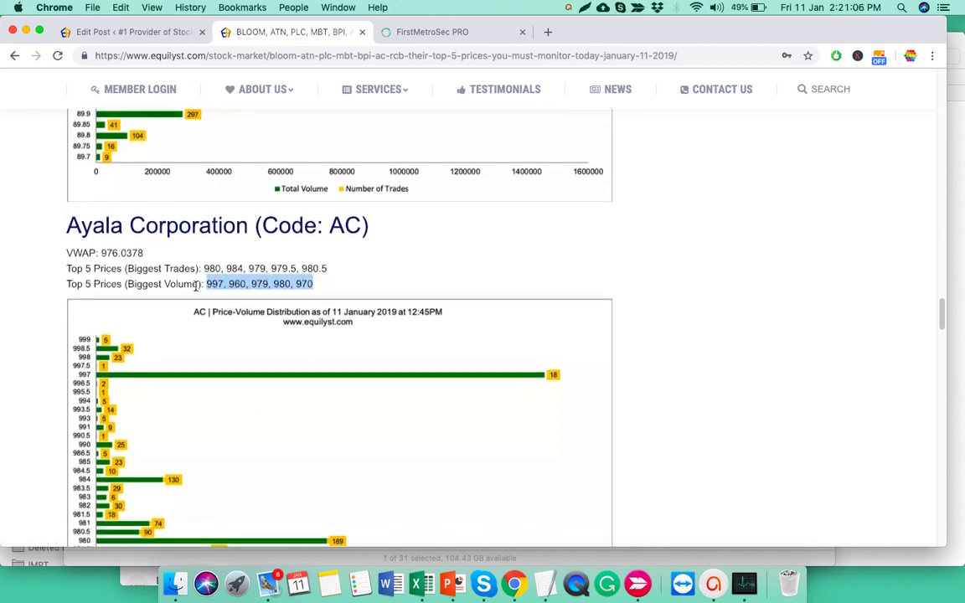
scroll(191, 288, "down", 4)
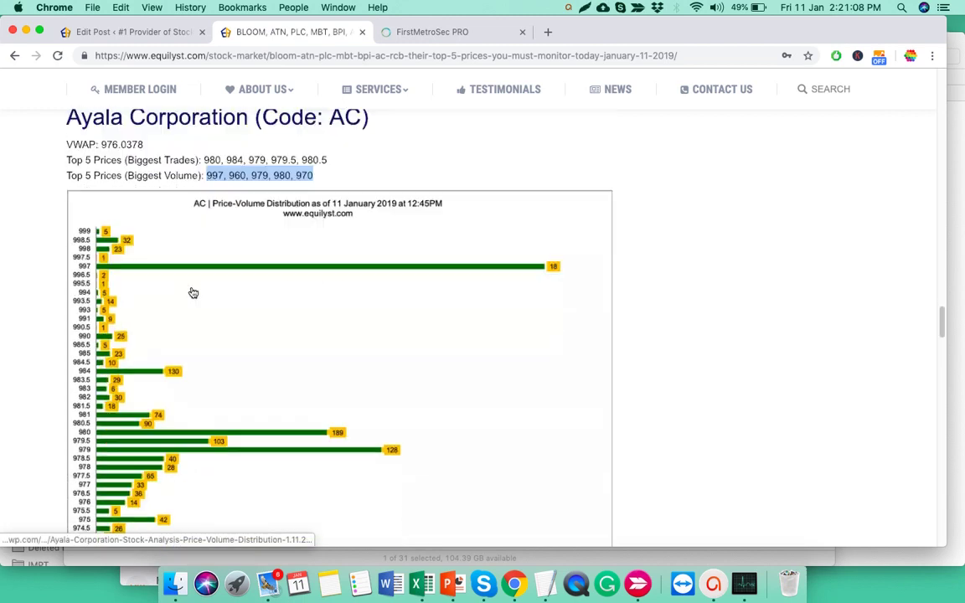
scroll(237, 292, "up", 1)
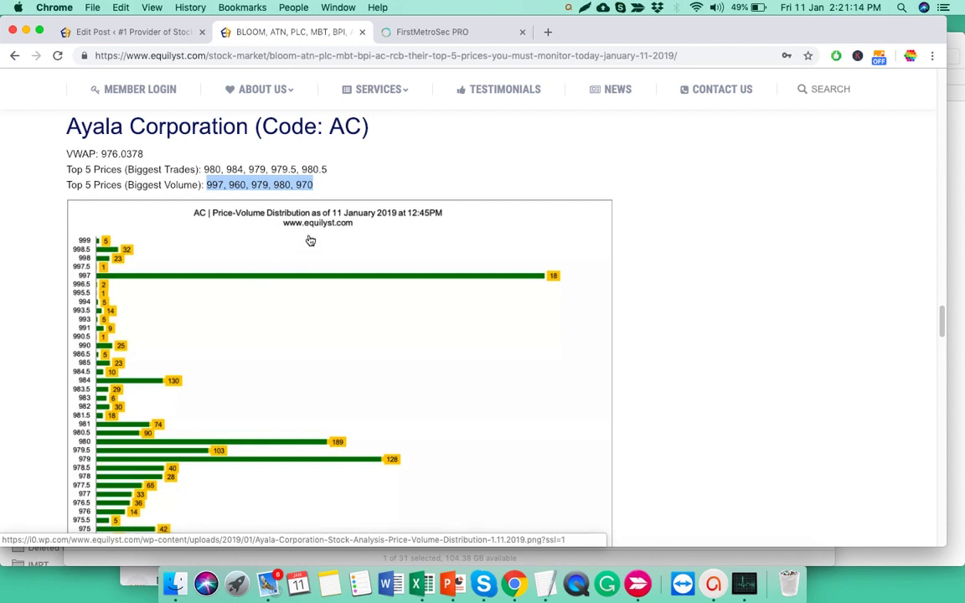
- Examine the AC price-volume chart down to its lowest price and highlight AC's top 5 prices by biggest volume
left_click(403, 159)
scroll(402, 202, "down", 1)
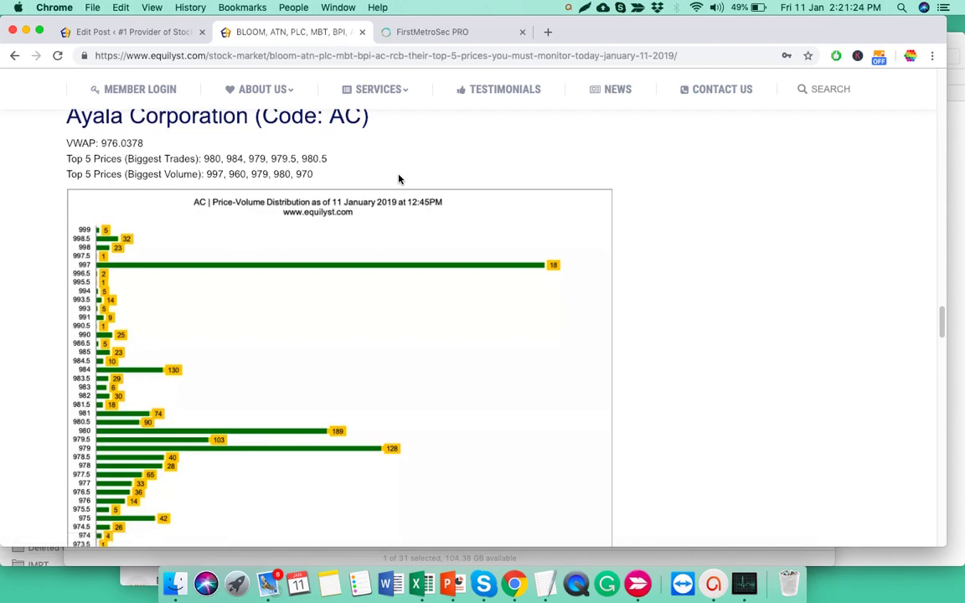
scroll(410, 192, "down", 3)
scroll(414, 195, "down", 10)
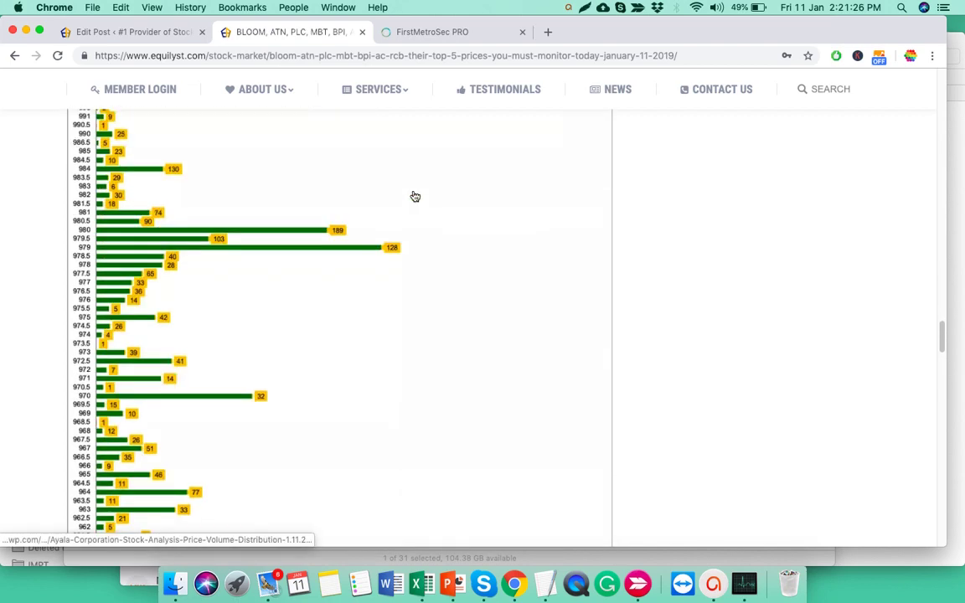
scroll(415, 196, "down", 10)
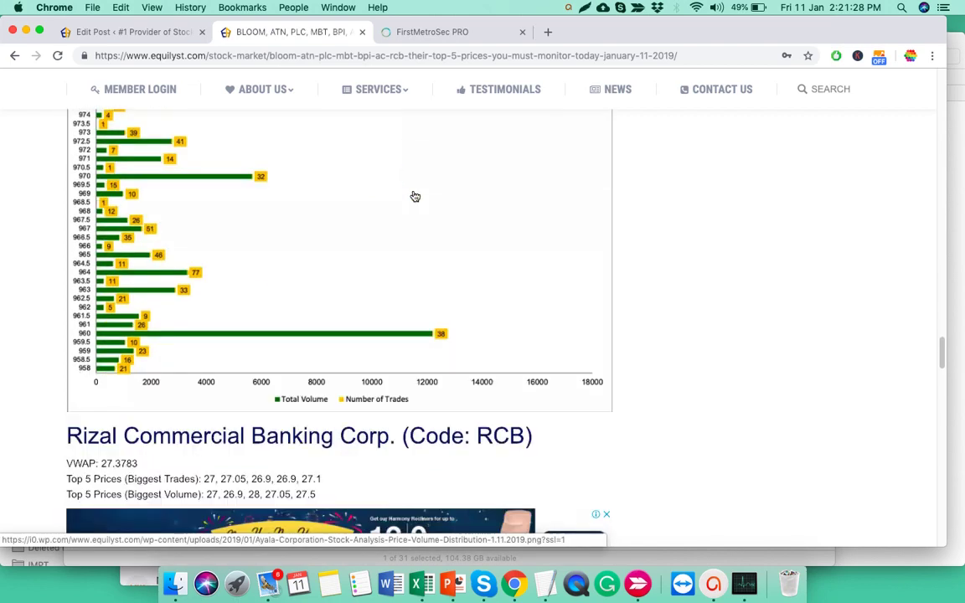
scroll(414, 196, "up", 20)
scroll(415, 196, "up", 8)
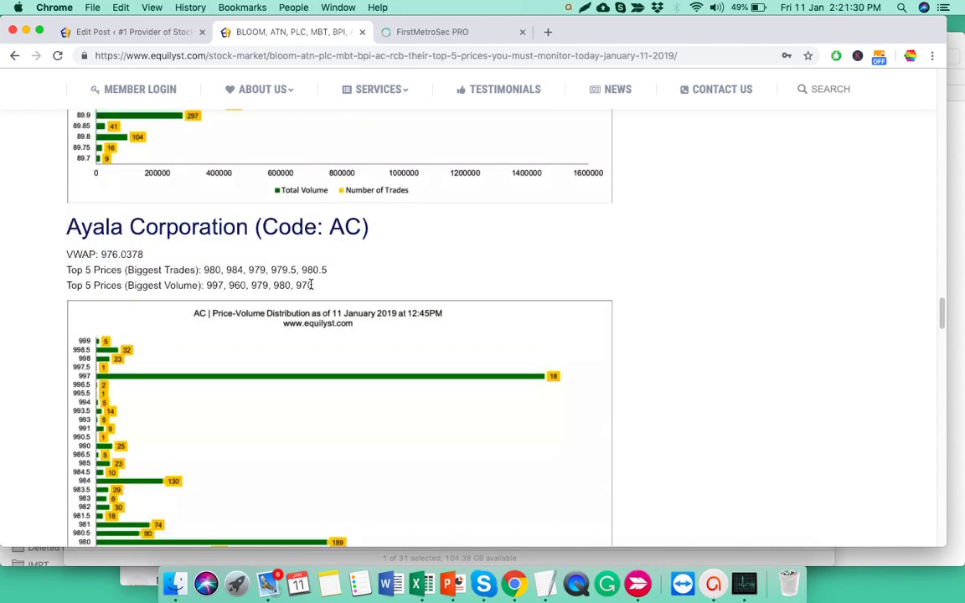
left_click_drag(313, 285, 208, 289)
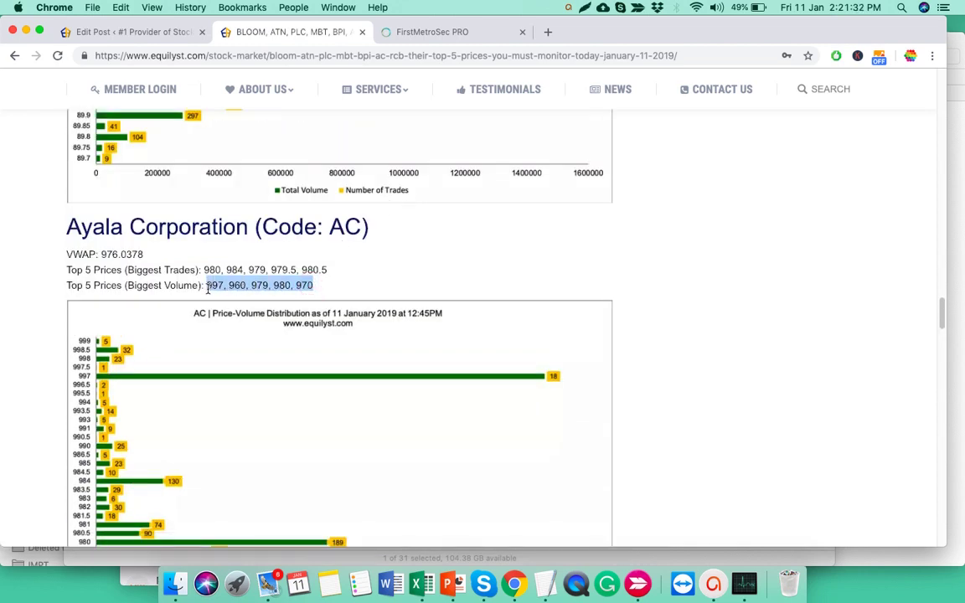
left_click(247, 286)
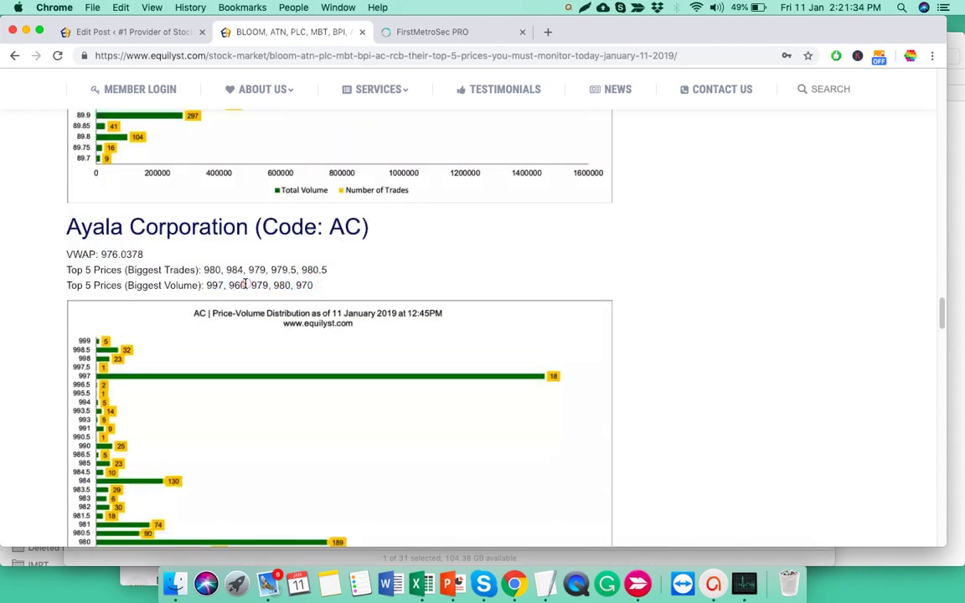
- Highlight 960 in AC's biggest-volume prices and check the bid orders at 960.00 in FirstMetroSec PRO's live quotes
left_click(402, 31)
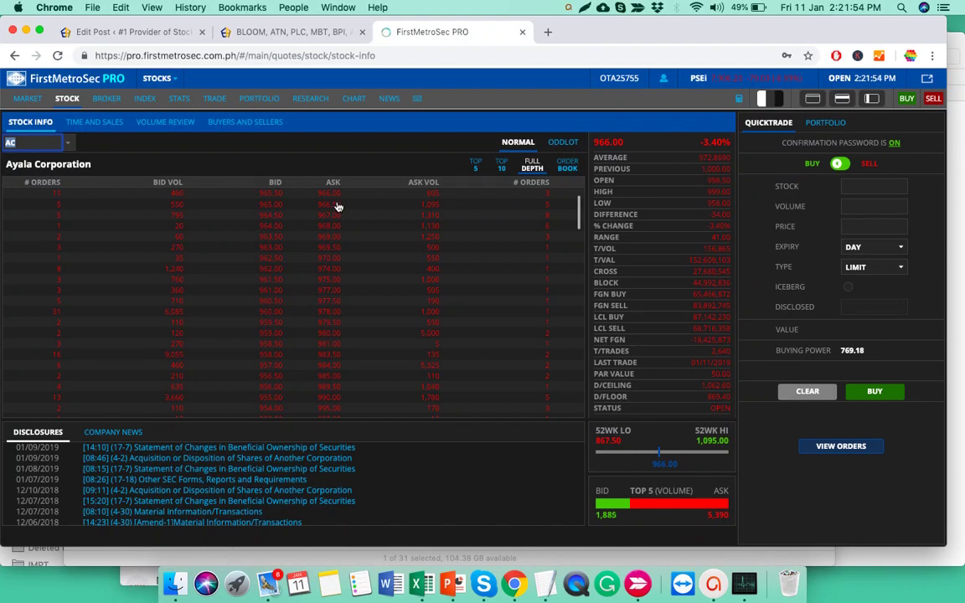
left_click(277, 32)
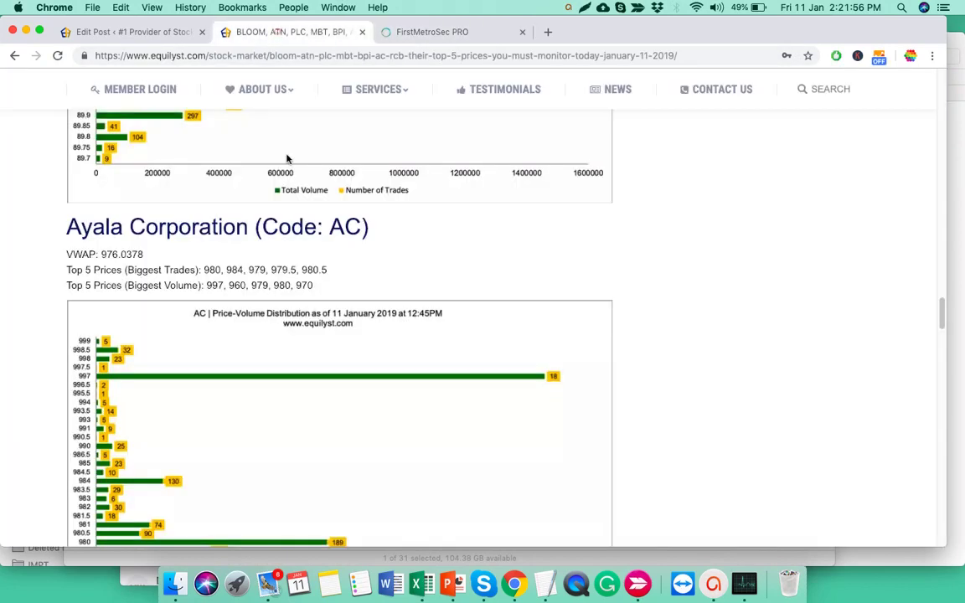
double_click(239, 286)
left_click(428, 32)
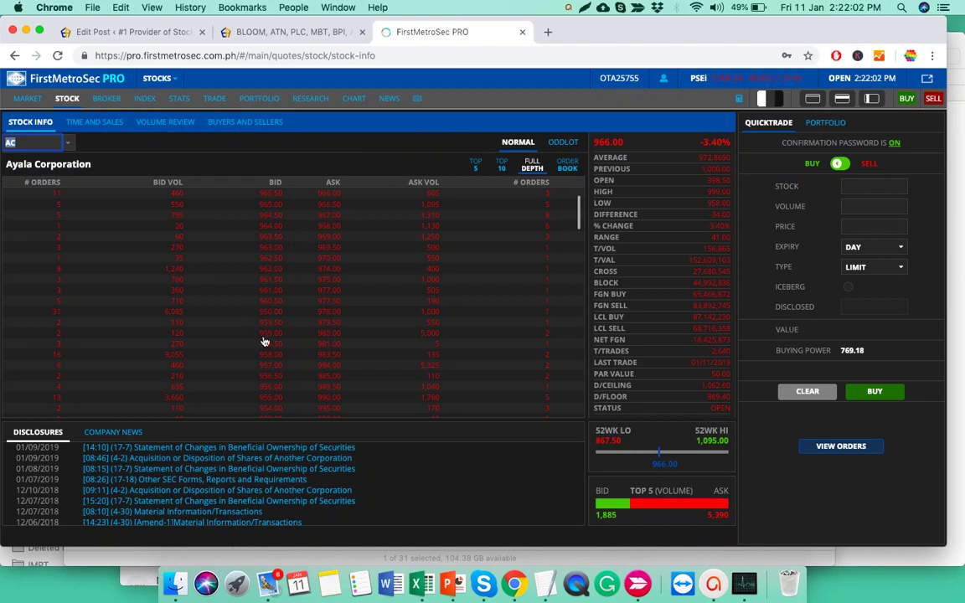
double_click(193, 316)
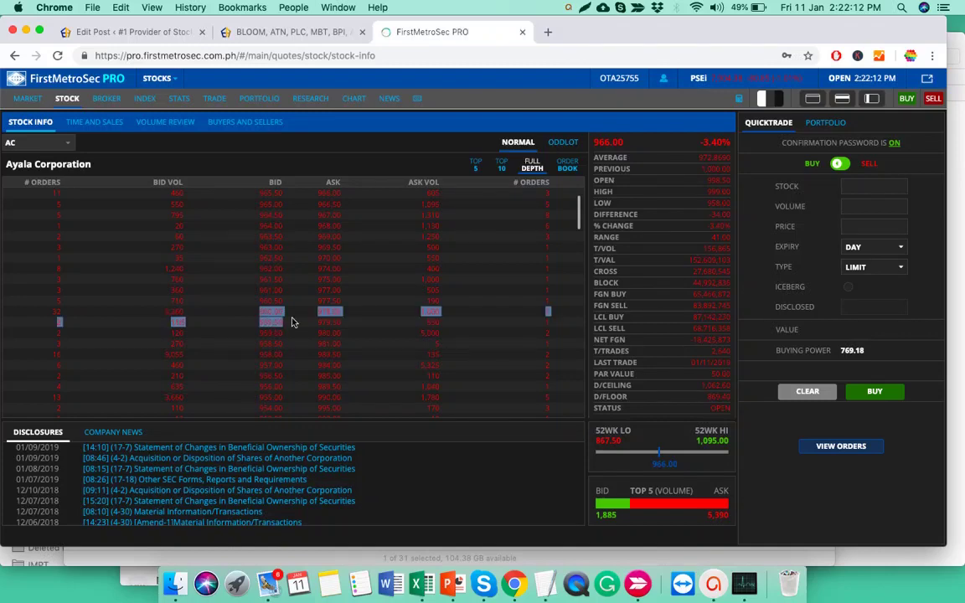
- Return to the article's Ayala Corporation section and highlight its top 5 prices by biggest trades and biggest volume
left_click(289, 32)
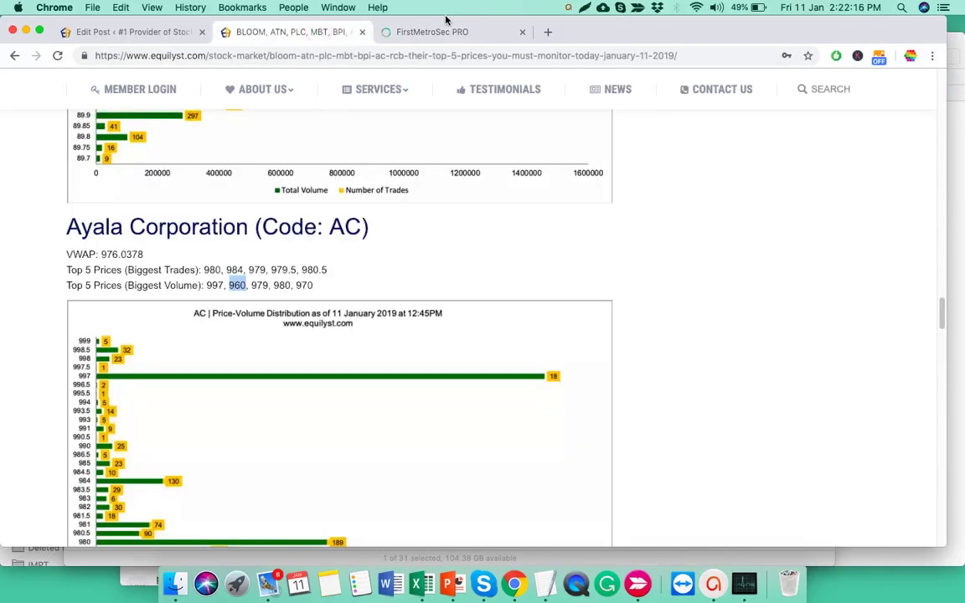
left_click(282, 285)
scroll(313, 333, "down", 1)
scroll(354, 333, "down", 2)
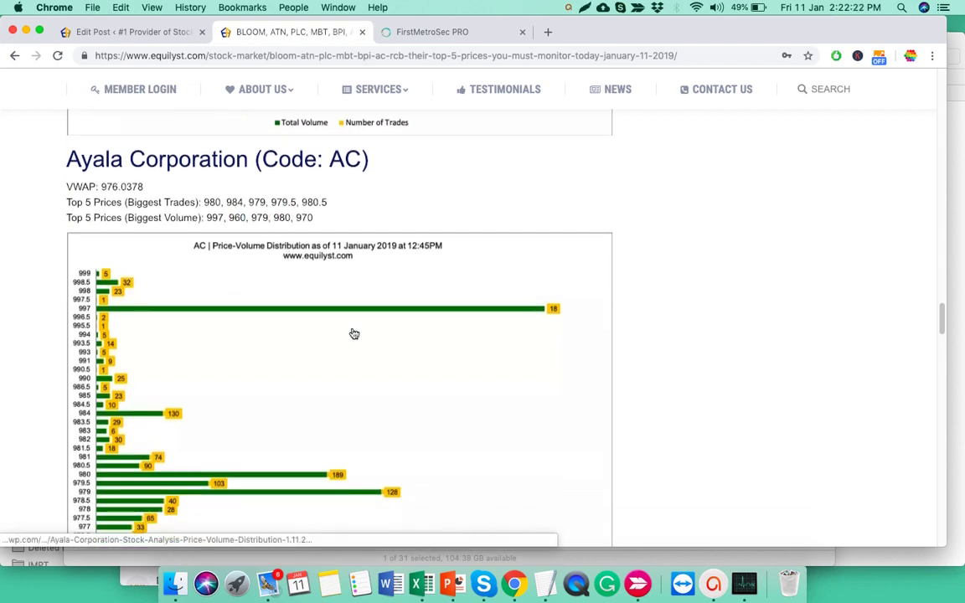
left_click_drag(315, 220, 73, 210)
left_click(259, 206)
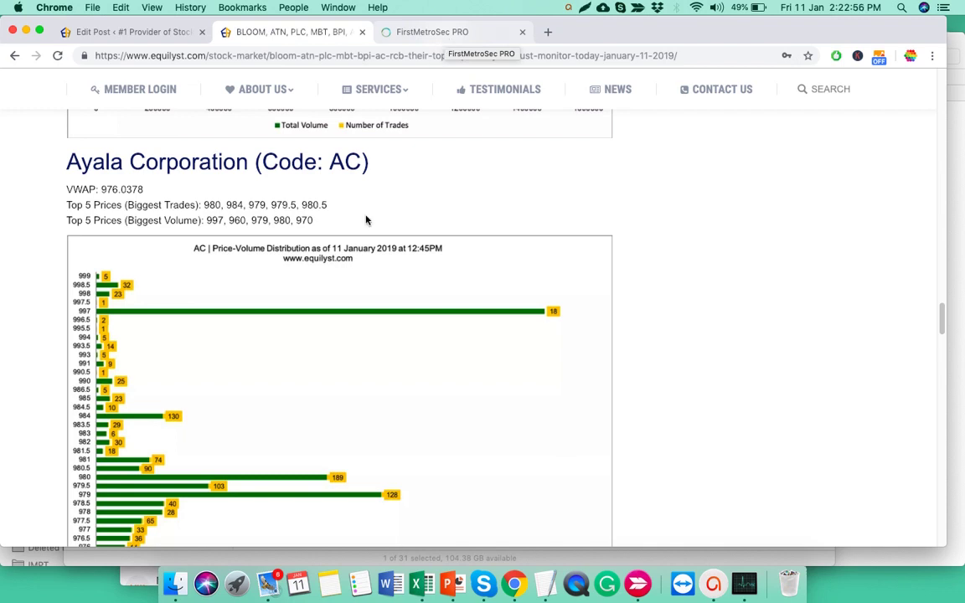
- Review the upper part of the AC price-volume chart and highlight AC's VWAP together with both top 5 price lists
scroll(364, 260, "down", 3)
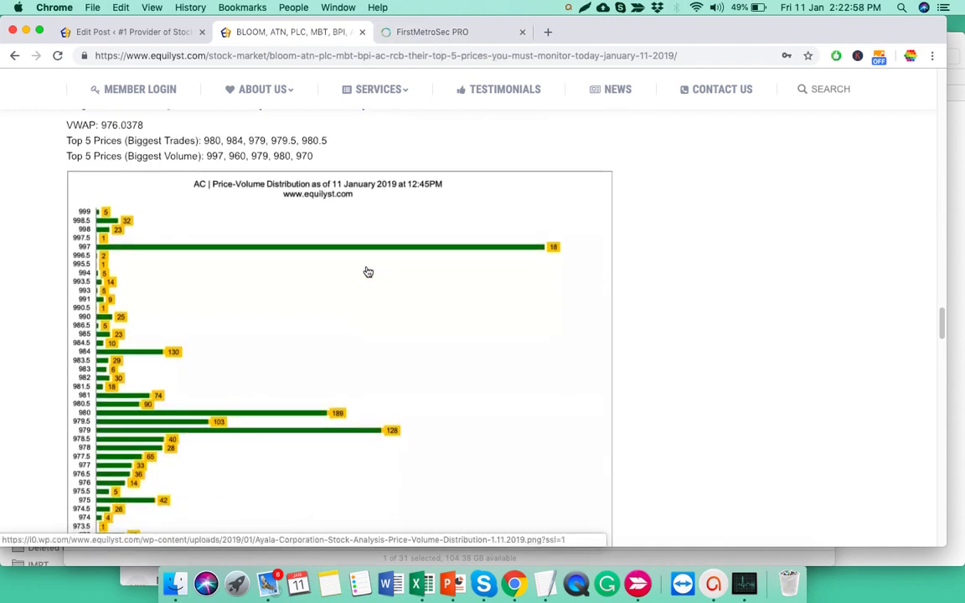
scroll(368, 271, "down", 1)
scroll(367, 273, "up", 1)
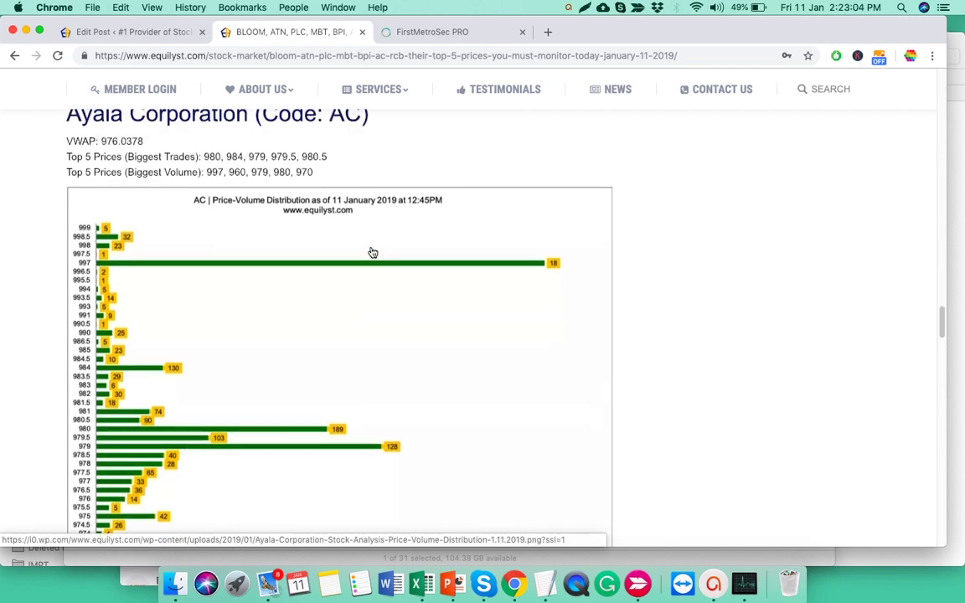
scroll(372, 252, "up", 1)
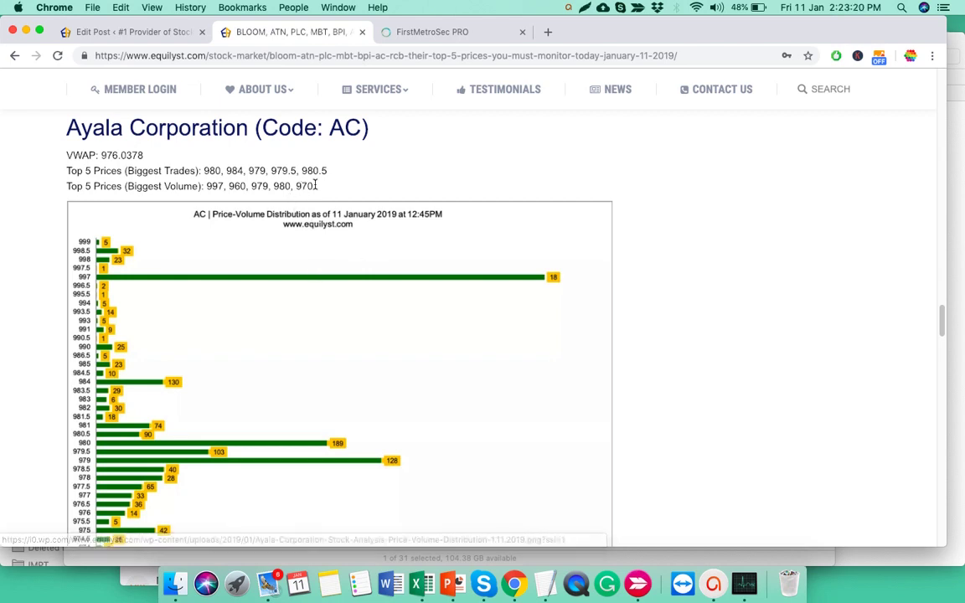
left_click_drag(314, 187, 66, 156)
left_click(221, 181)
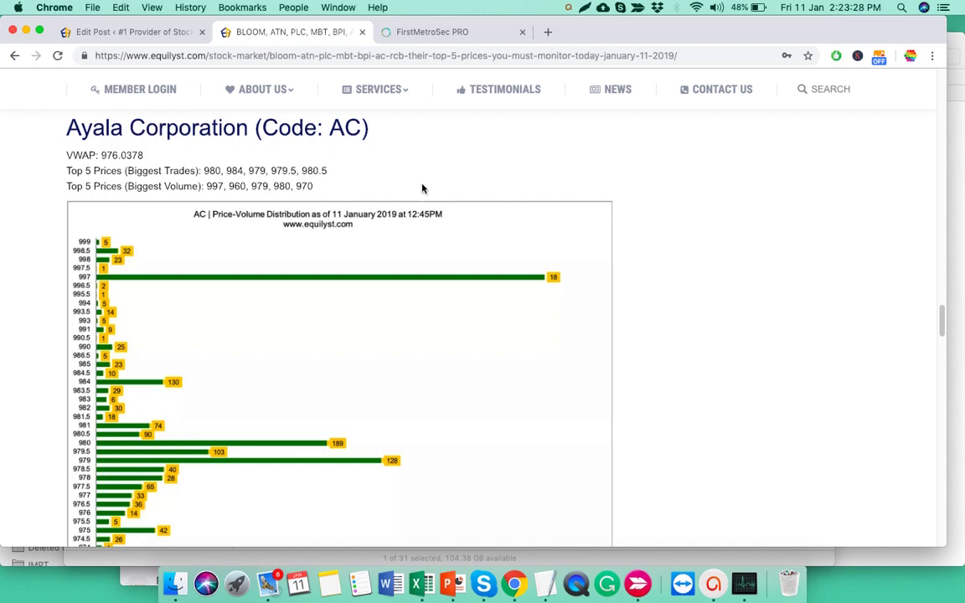
- Go to the article's Rizal Commercial Banking Corp. section and load the live quotes for RCB in FirstMetroSec PRO
scroll(369, 184, "down", 1)
scroll(361, 184, "down", 10)
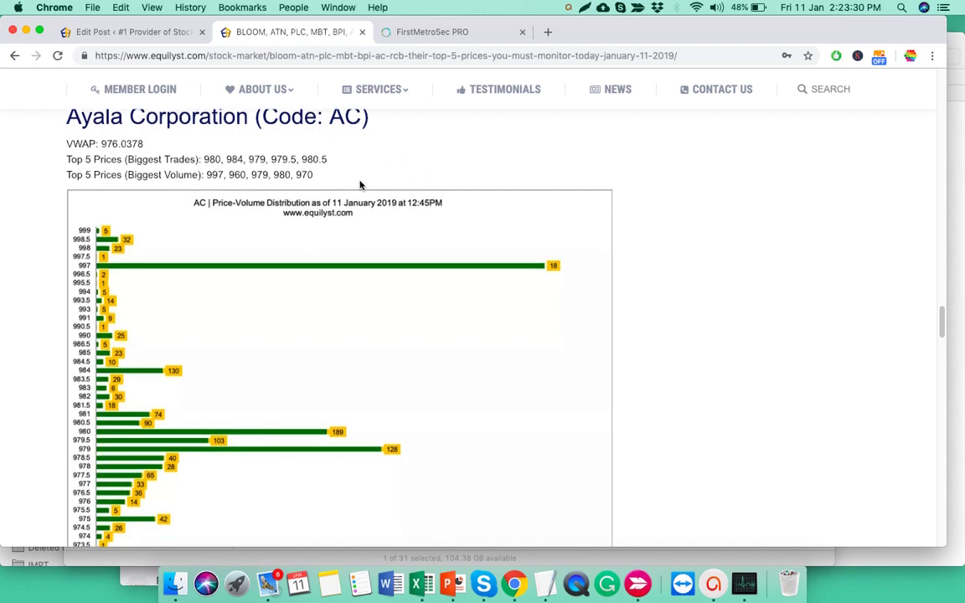
scroll(313, 230, "up", 3)
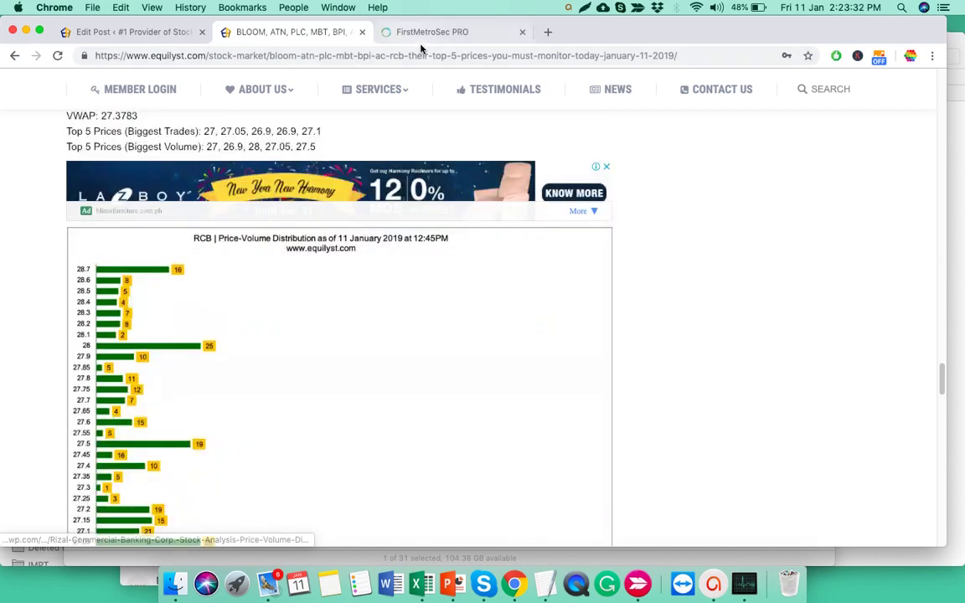
left_click(419, 33)
left_click(17, 142)
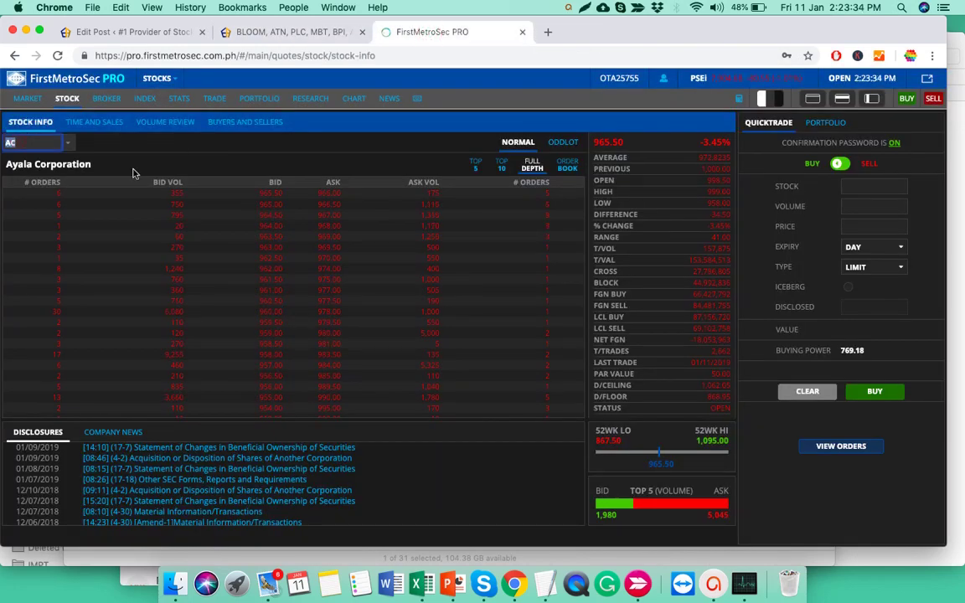
type("RCB")
key("Return")
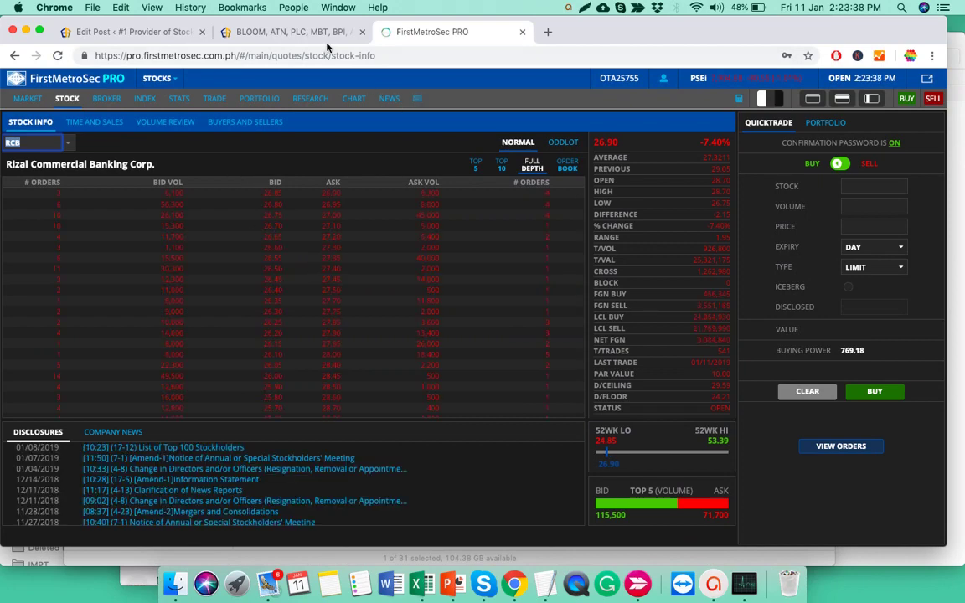
- Compare the VWAP and top 5 prices in the article's RCB section with the live bid and ask prices in FirstMetroSec PRO
left_click(289, 32)
scroll(208, 260, "up", 3)
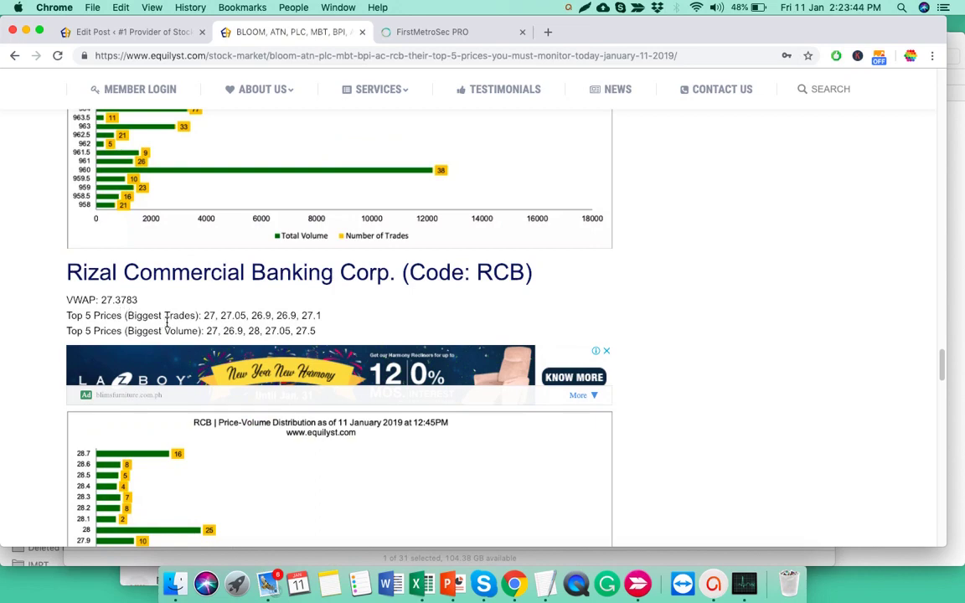
left_click(431, 31)
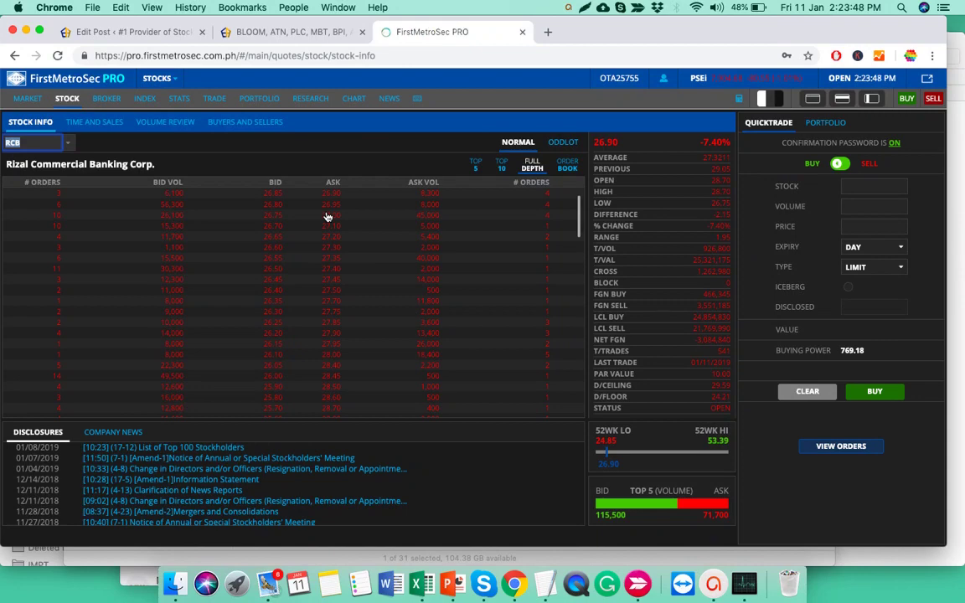
left_click(294, 31)
scroll(234, 276, "down", 1)
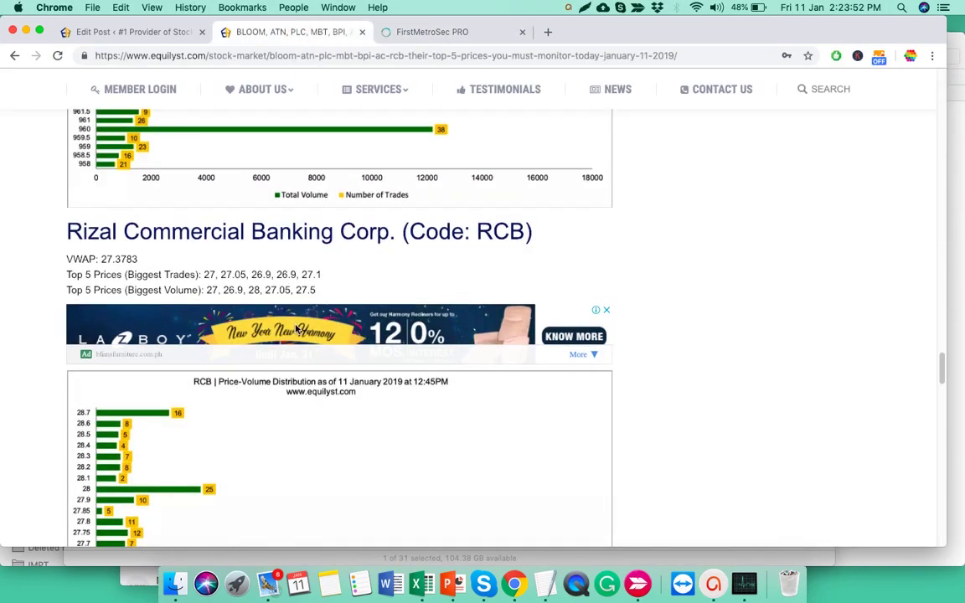
left_click(403, 32)
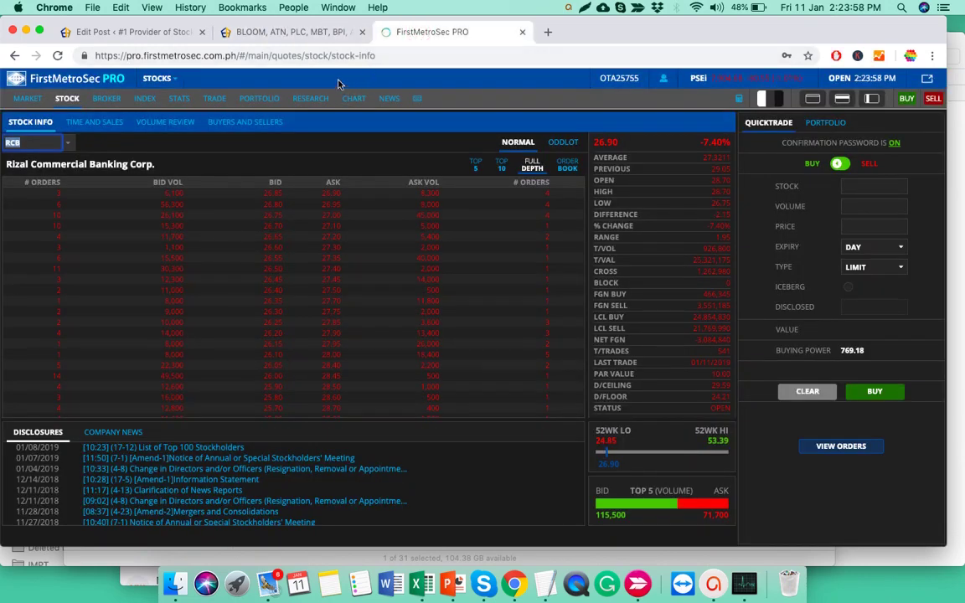
left_click(322, 33)
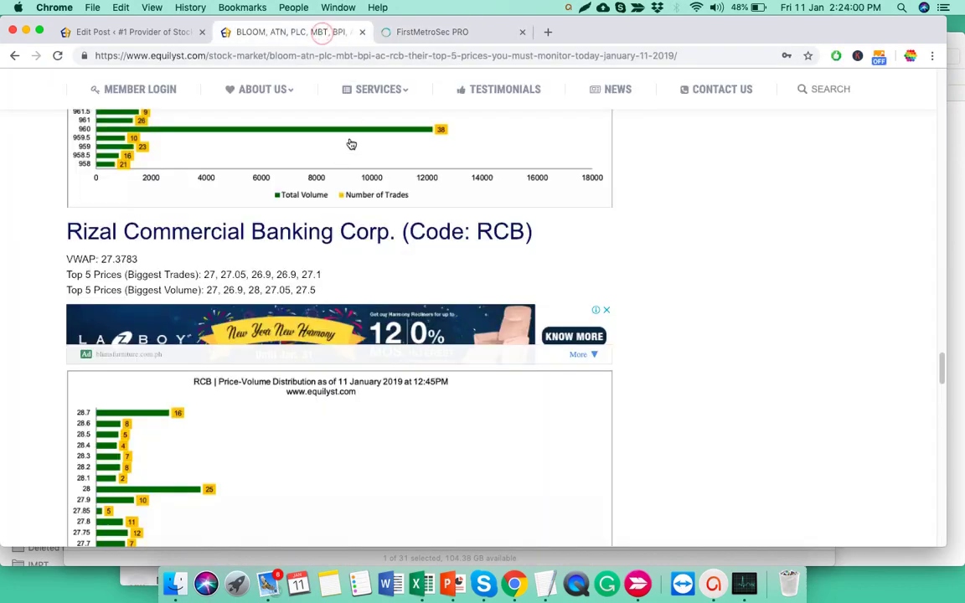
left_click(417, 32)
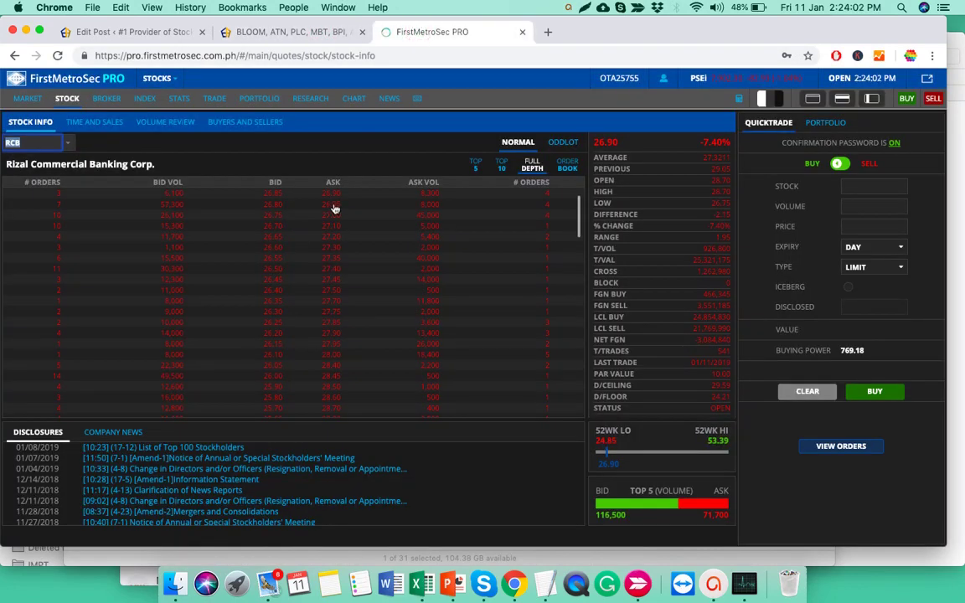
left_click(276, 31)
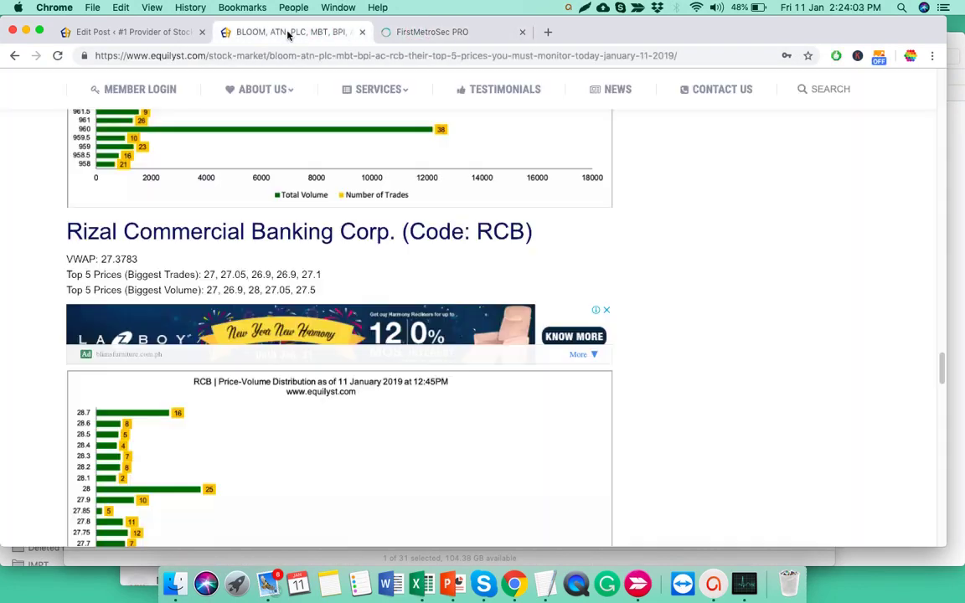
- Highlight RCB's top 5 prices by biggest volume, including 26.9, and recheck them against the live ask prices in FirstMetroSec PRO
double_click(233, 290)
triple_click(237, 289)
double_click(235, 290)
left_click_drag(317, 291, 206, 290)
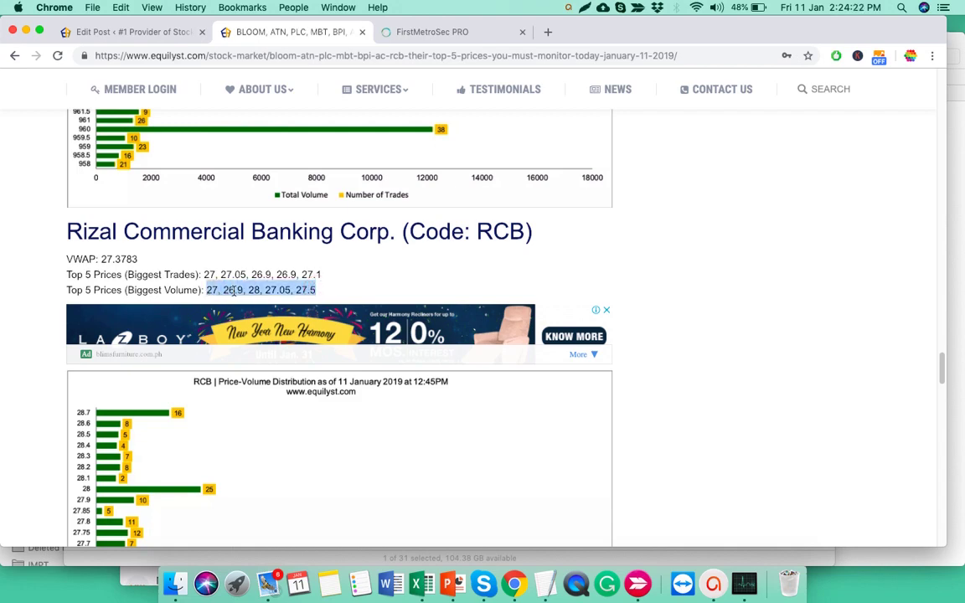
left_click(235, 290)
left_click(406, 32)
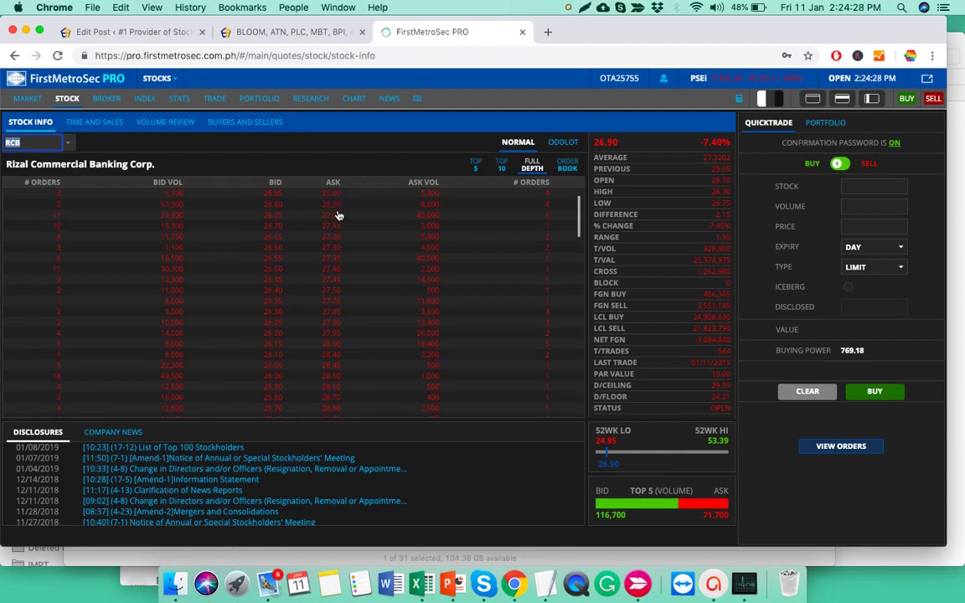
left_click(311, 32)
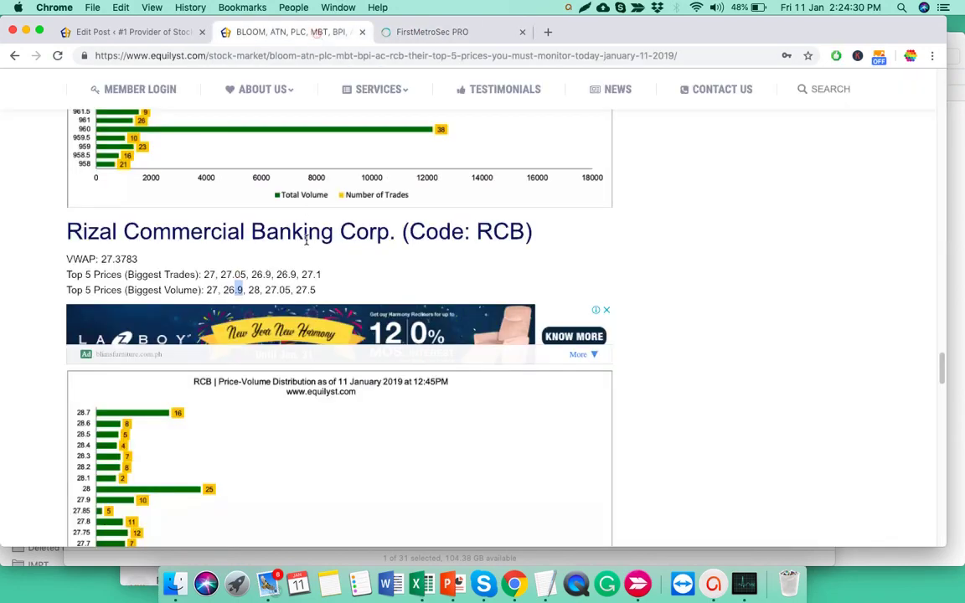
- Highlight RCB's biggest-volume price list in the article and compare it with the bars in the RCB price-volume chart
triple_click(267, 287)
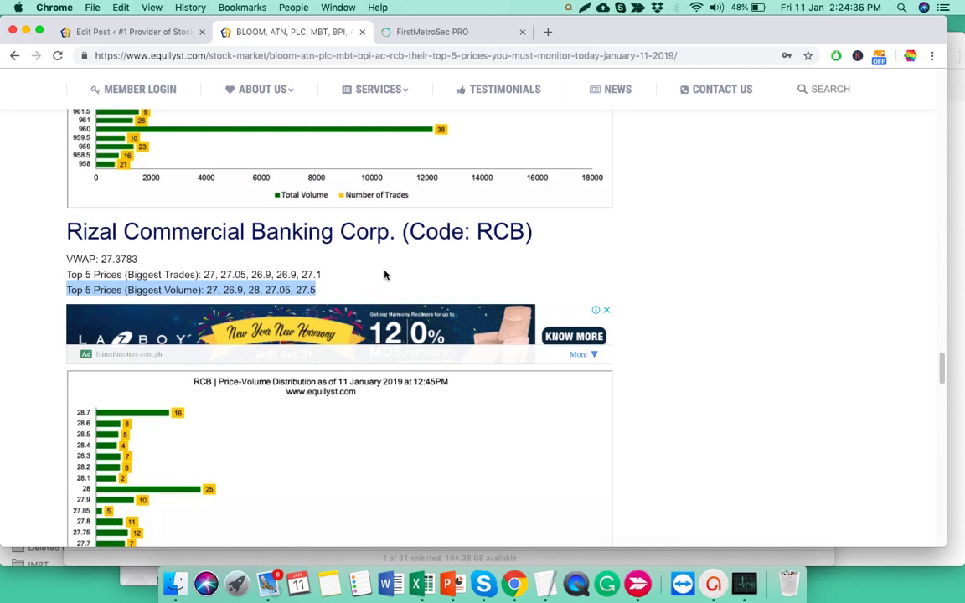
left_click(279, 290)
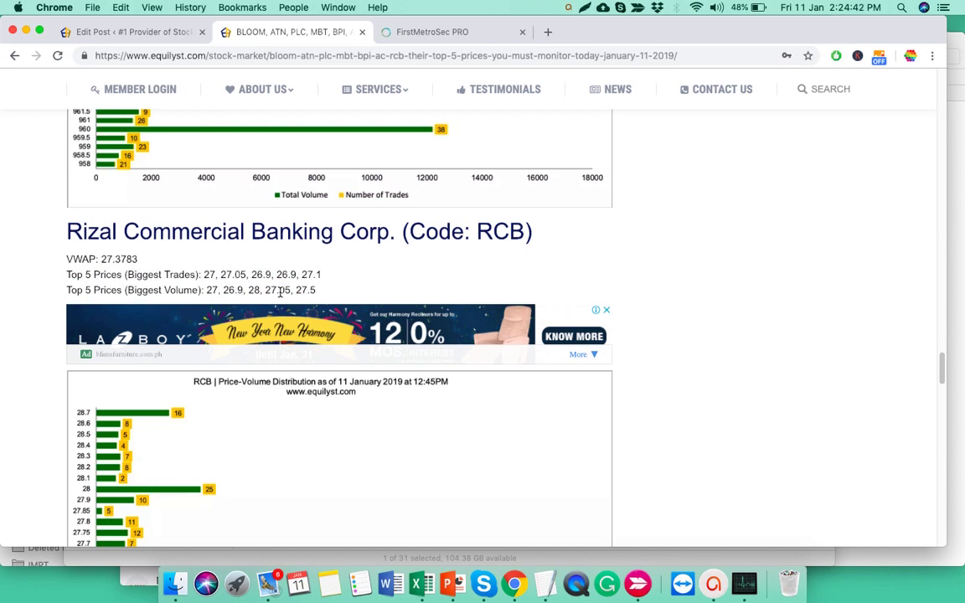
left_click_drag(318, 291, 206, 291)
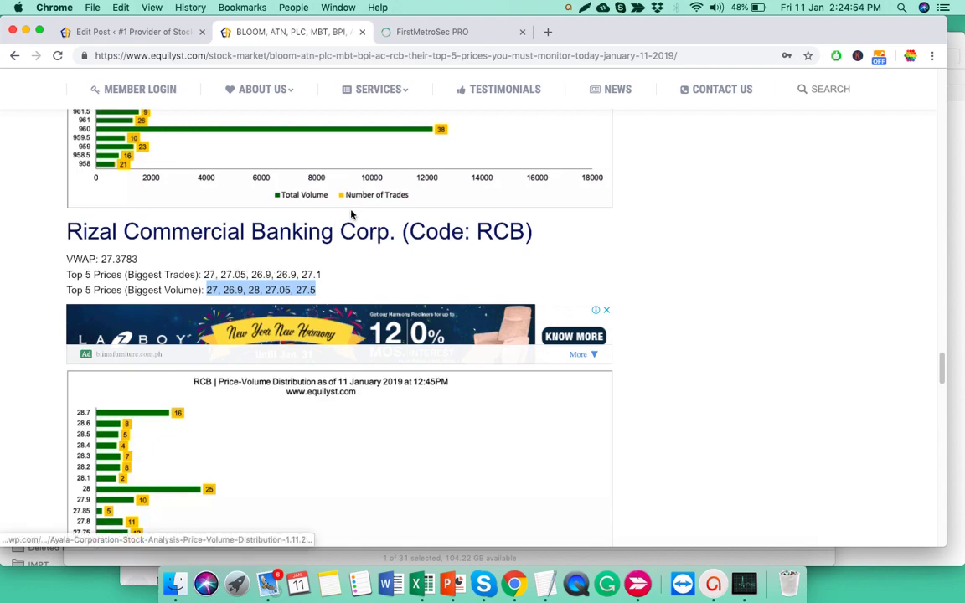
scroll(350, 219, "down", 1)
scroll(347, 227, "down", 5)
scroll(346, 228, "up", 1)
scroll(405, 222, "up", 3)
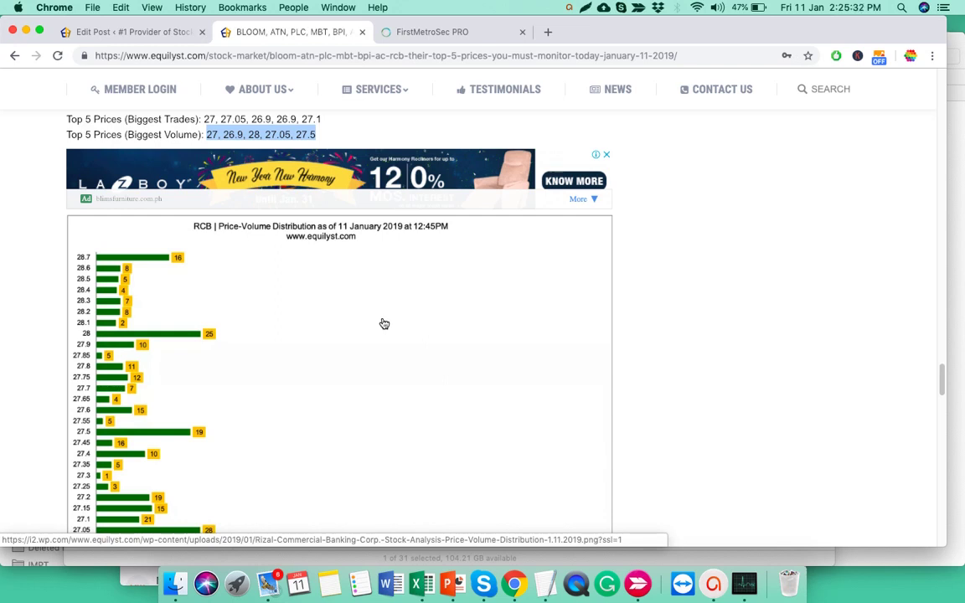
- Highlight RCB's VWAP and top 5 price lines in the article and compare them with the RCB price-volume distribution chart
scroll(384, 324, "down", 1)
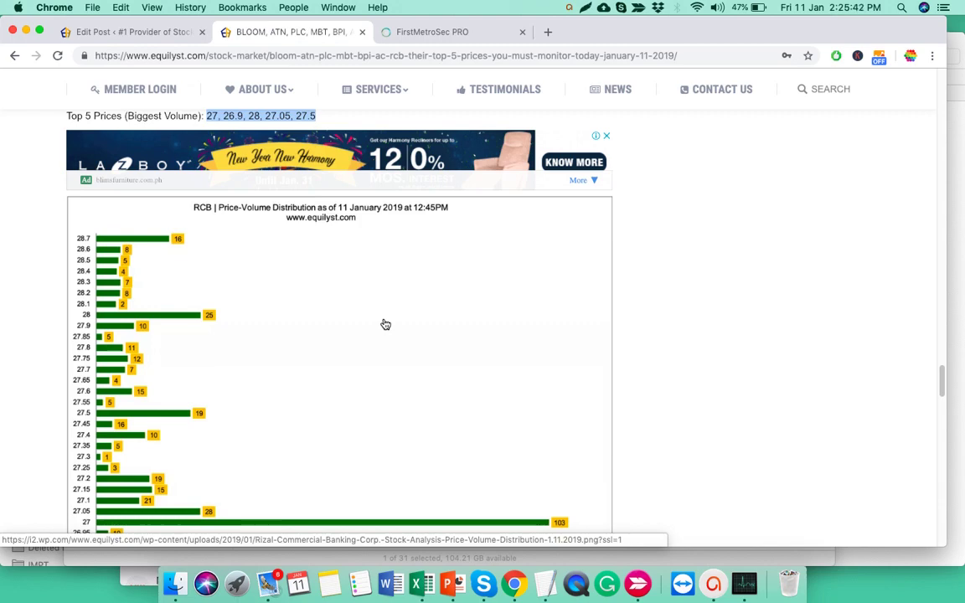
scroll(448, 305, "down", 3)
scroll(478, 295, "up", 10)
scroll(403, 307, "down", 4)
left_click_drag(316, 289, 85, 267)
scroll(536, 329, "down", 10)
scroll(536, 330, "up", 7)
scroll(541, 331, "down", 1)
scroll(541, 330, "down", 1)
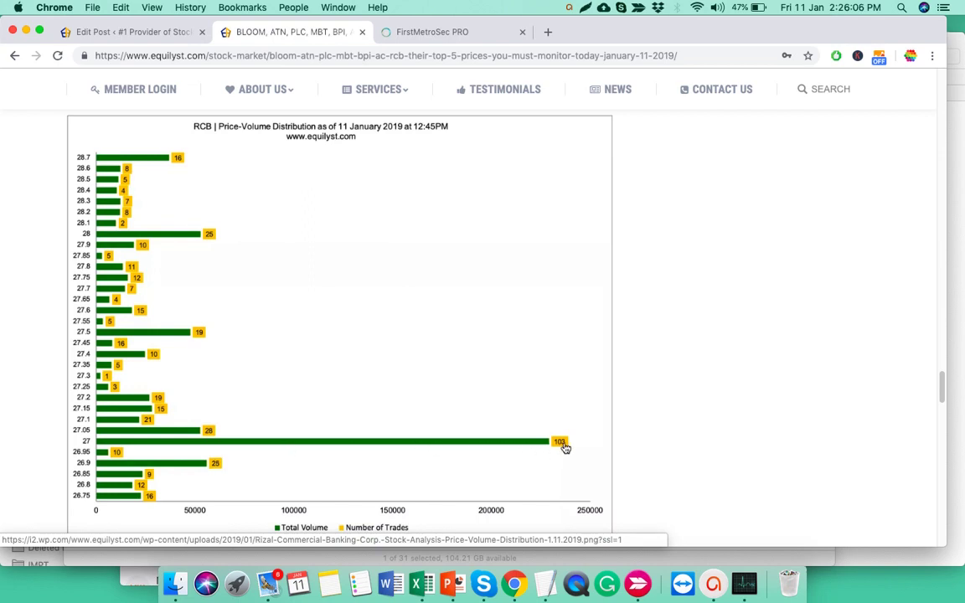
scroll(592, 384, "up", 5)
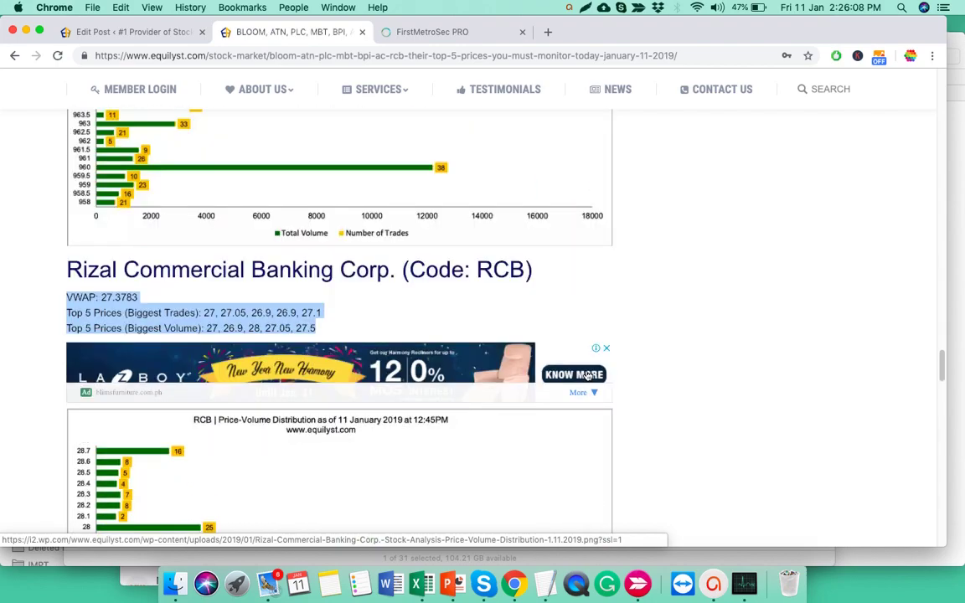
scroll(475, 305, "down", 10)
scroll(474, 307, "up", 8)
- Return to the beginning of the article and open the site's EquiPicks service page in a new browser tab
scroll(473, 307, "up", 20)
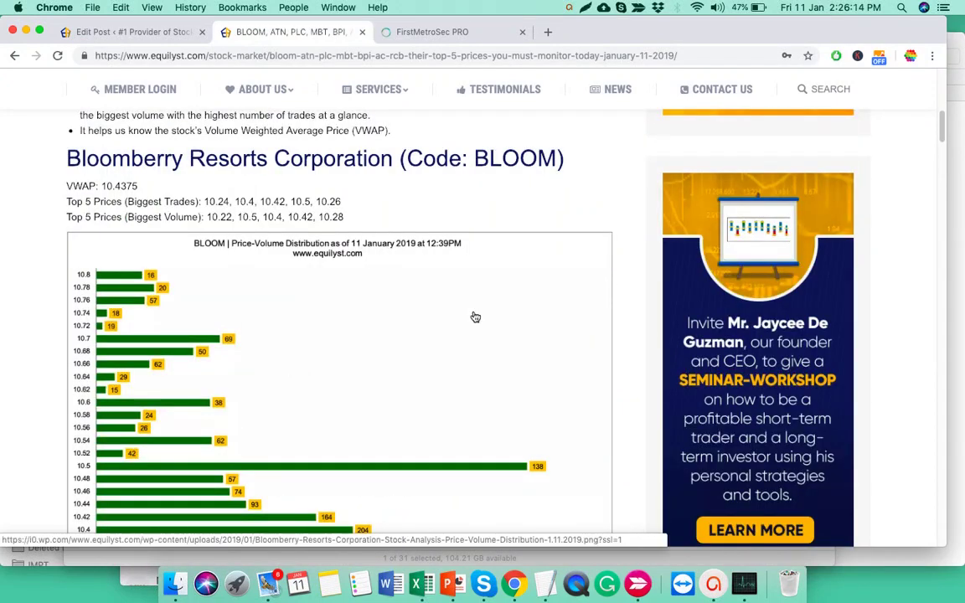
scroll(474, 317, "up", 8)
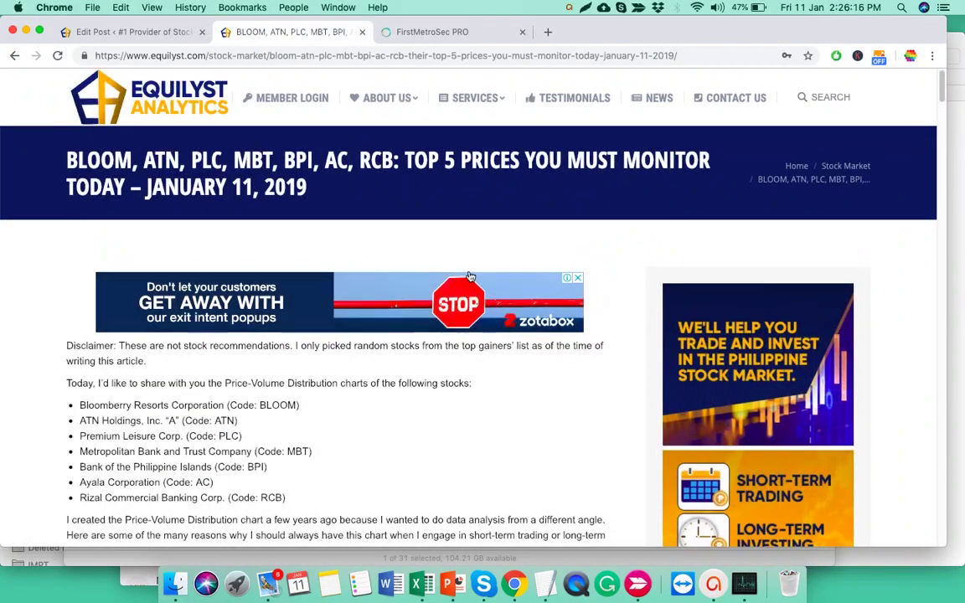
mouse_move(459, 98)
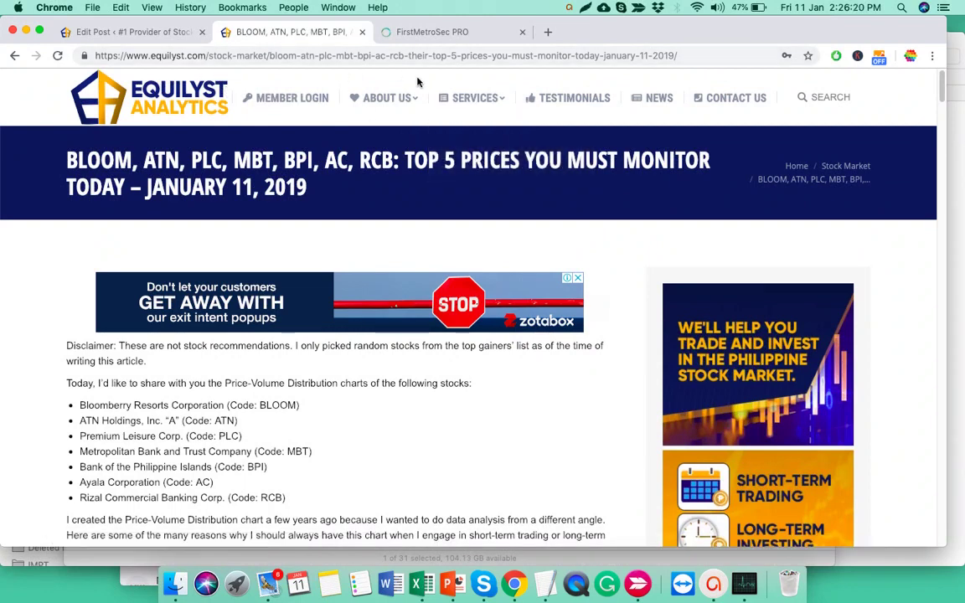
right_click(465, 136)
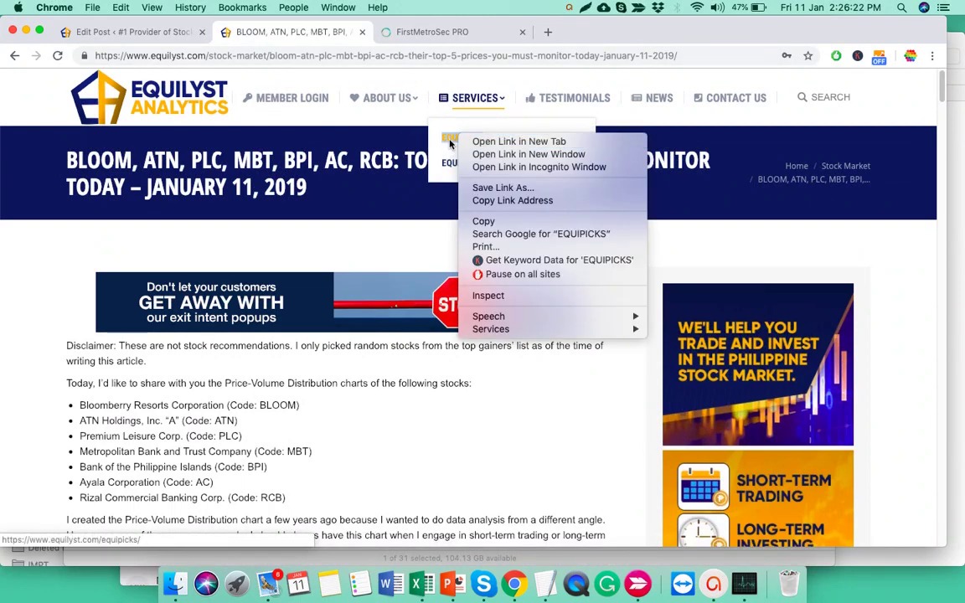
left_click(478, 143)
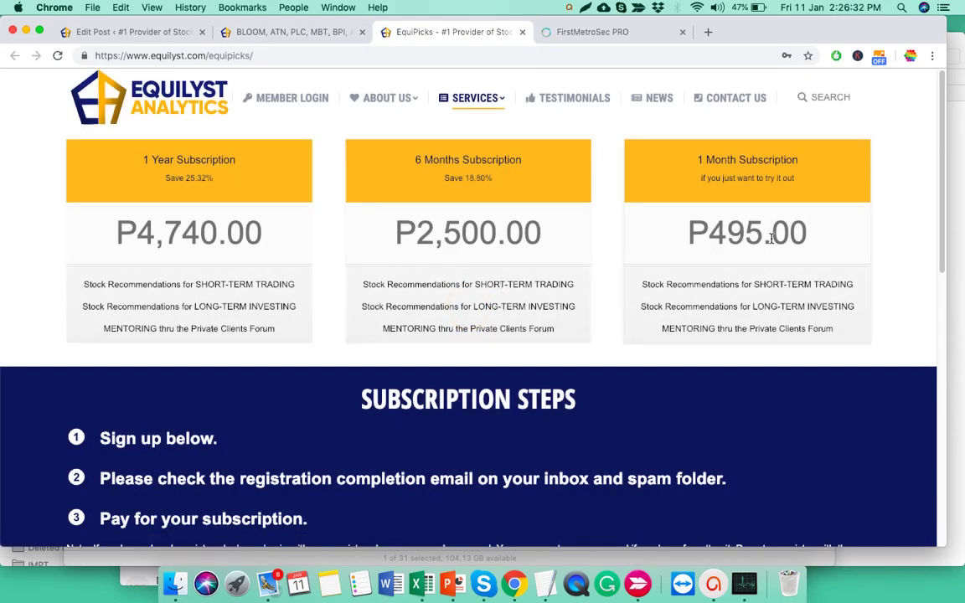
- Review the EquiPicks subscription plans, their inclusions, the subscription steps and the registration form
left_click(252, 280)
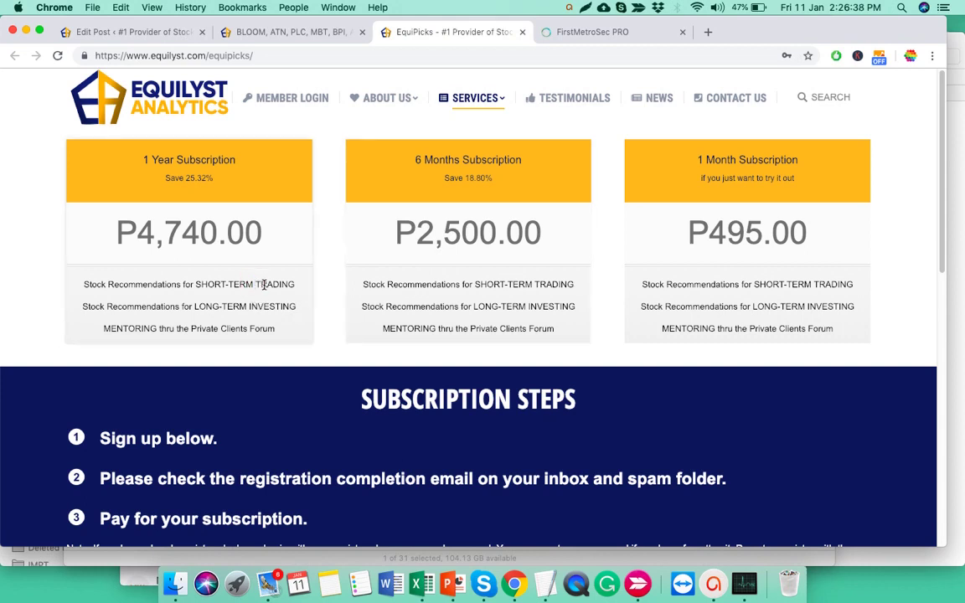
left_click(264, 285)
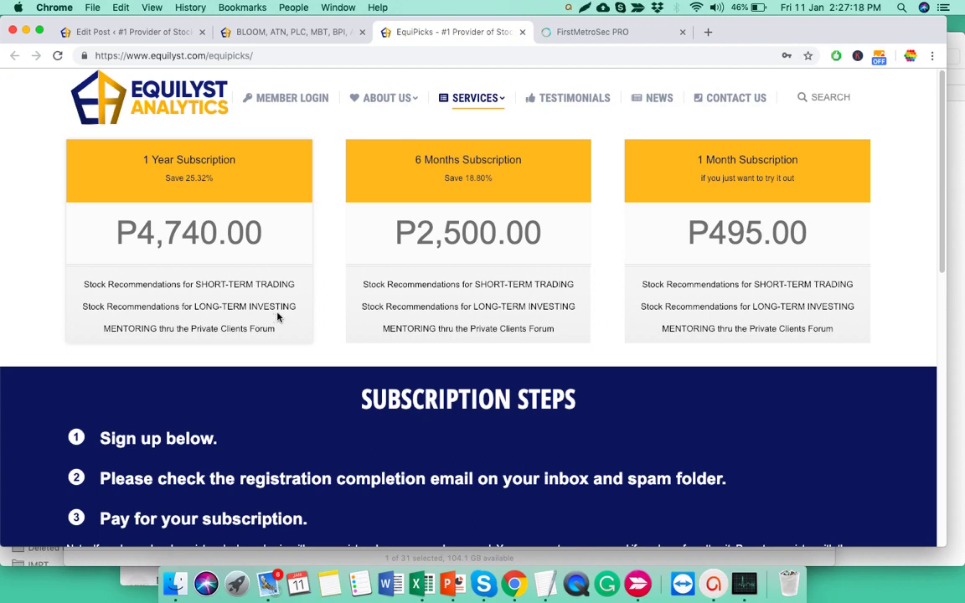
left_click(186, 325)
double_click(186, 325)
scroll(411, 331, "down", 3)
scroll(438, 359, "down", 10)
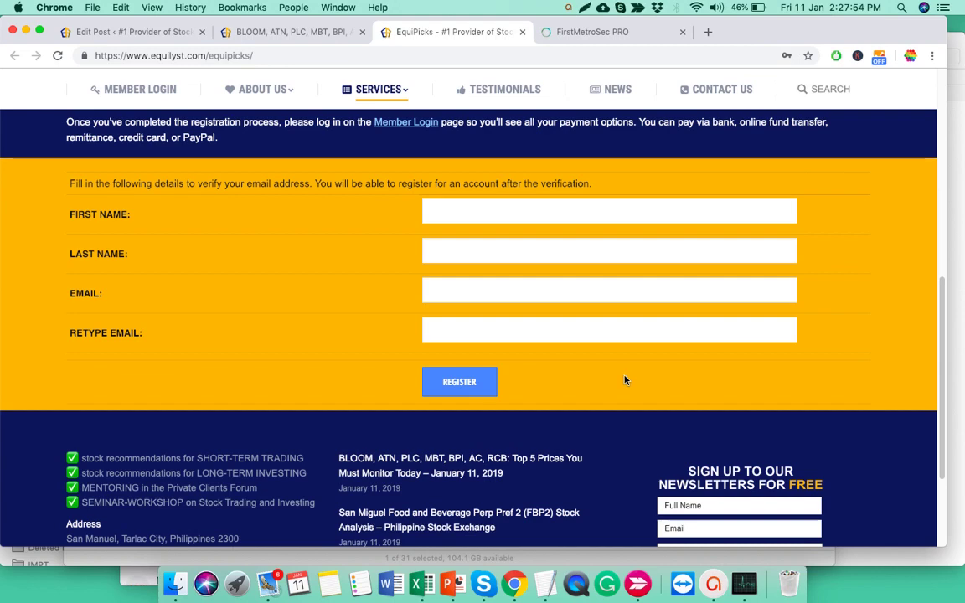
scroll(469, 268, "up", 5)
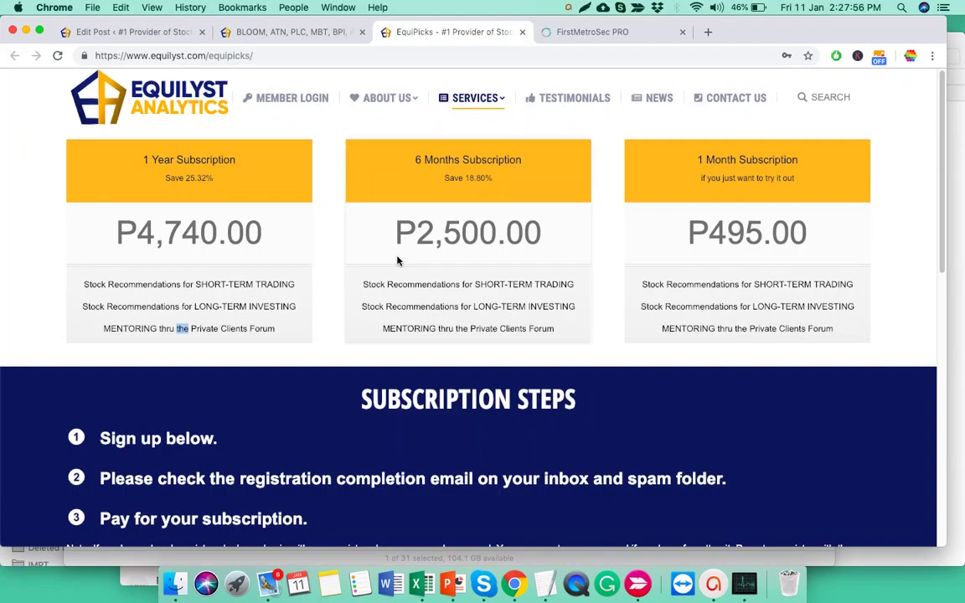
- Go to the Member Login page and open the pay-or-renew subscription page in a new browser tab
left_click(293, 99)
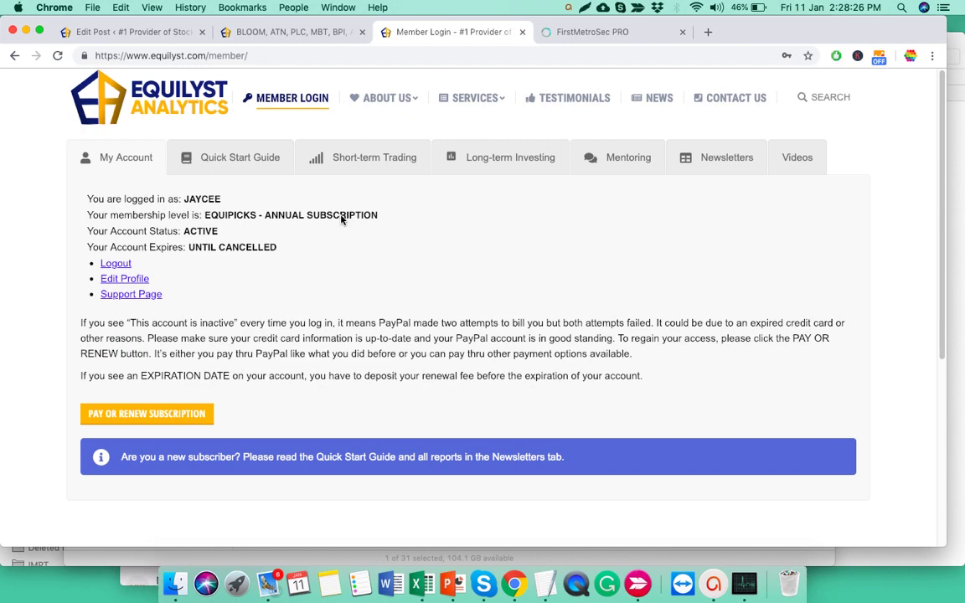
right_click(169, 425)
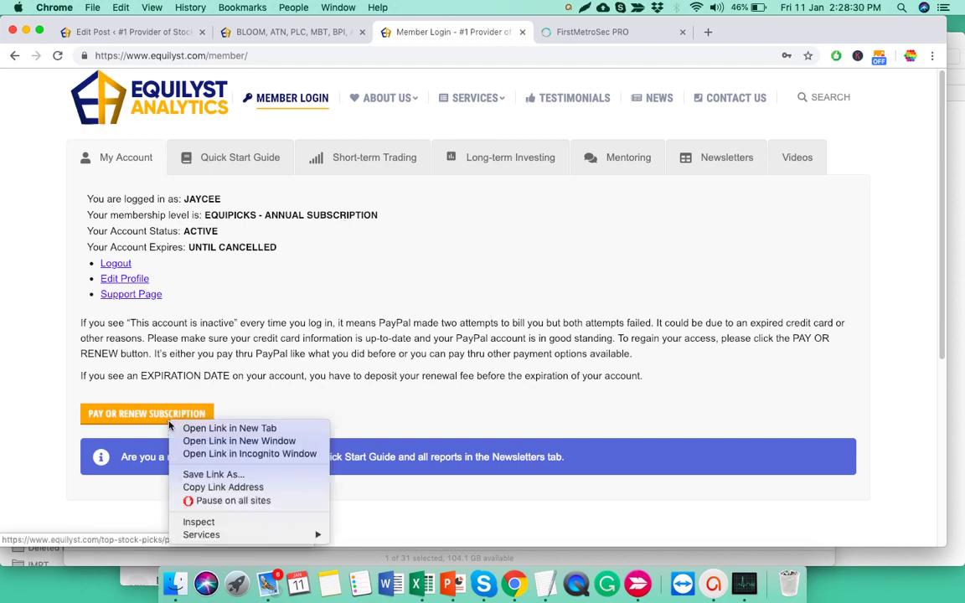
left_click(167, 416)
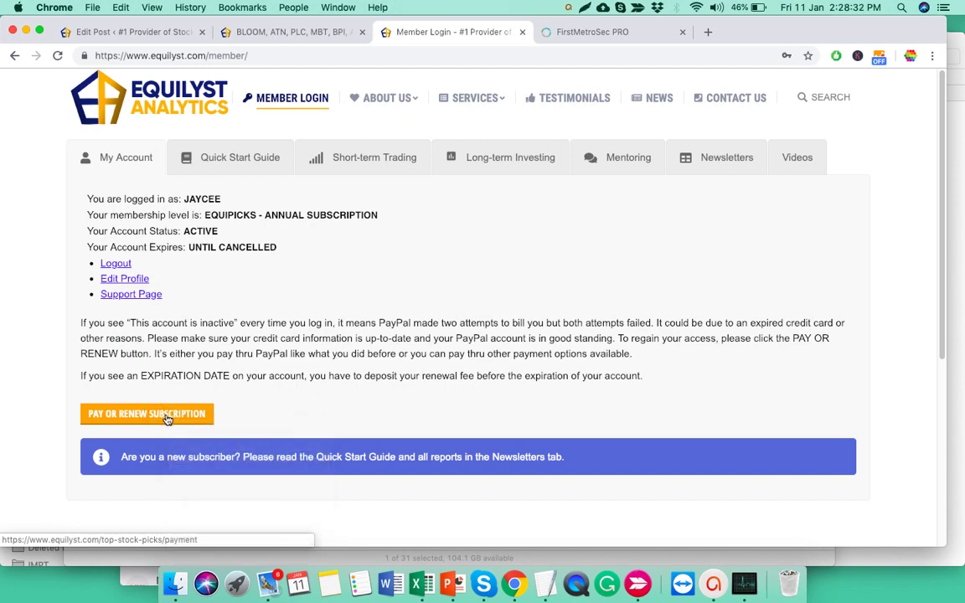
right_click(168, 416)
left_click(205, 422)
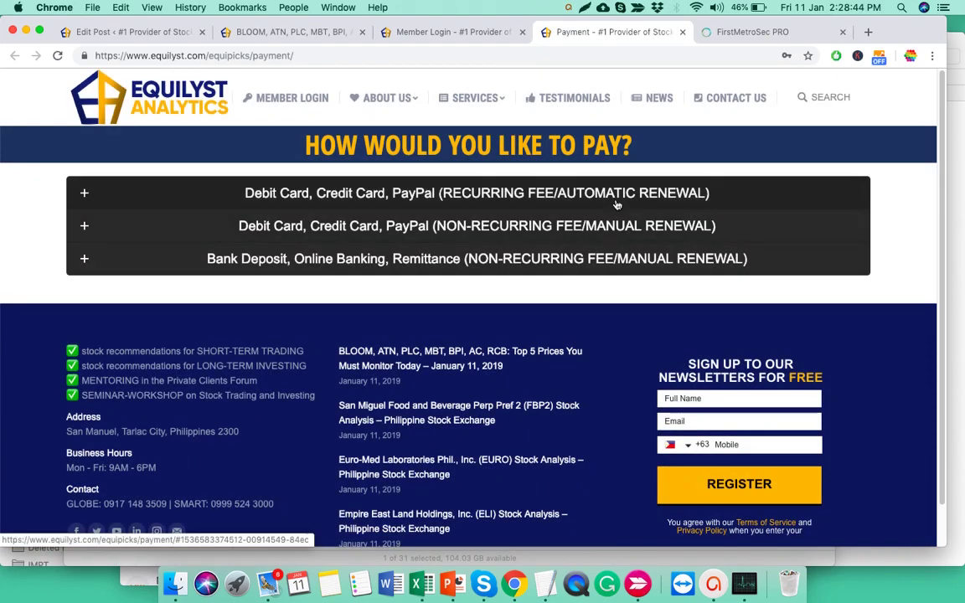
- Expand the automatic-renewal, manual-renewal card/PayPal and bank deposit payment options in turn to review their plans
left_click(619, 197)
left_click(619, 198)
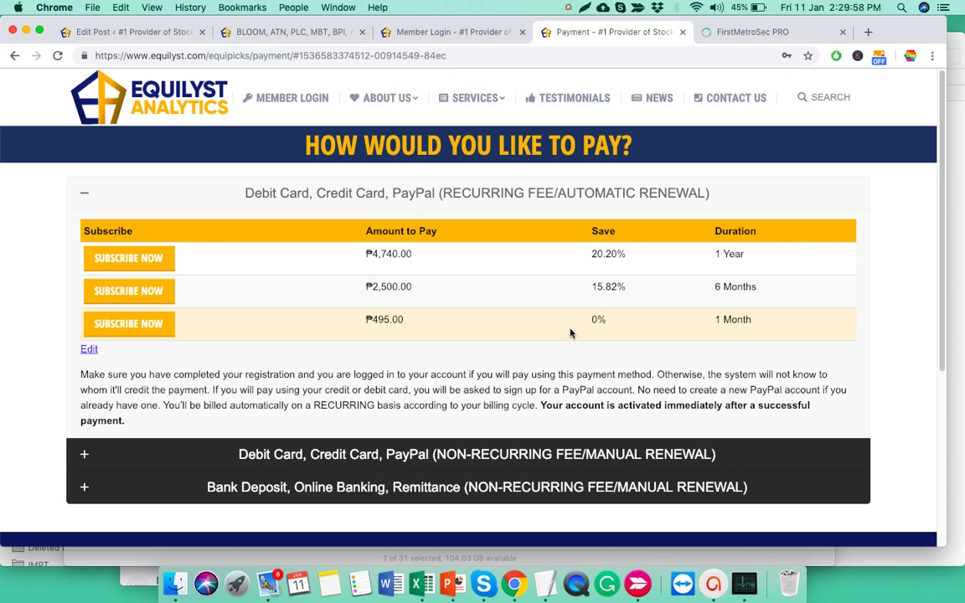
scroll(571, 333, "down", 1)
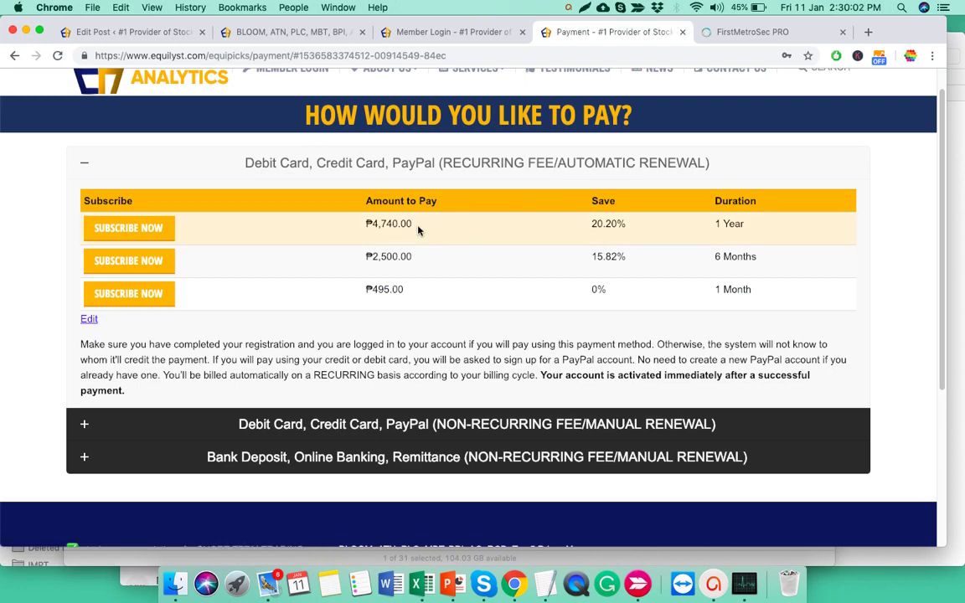
left_click(444, 424)
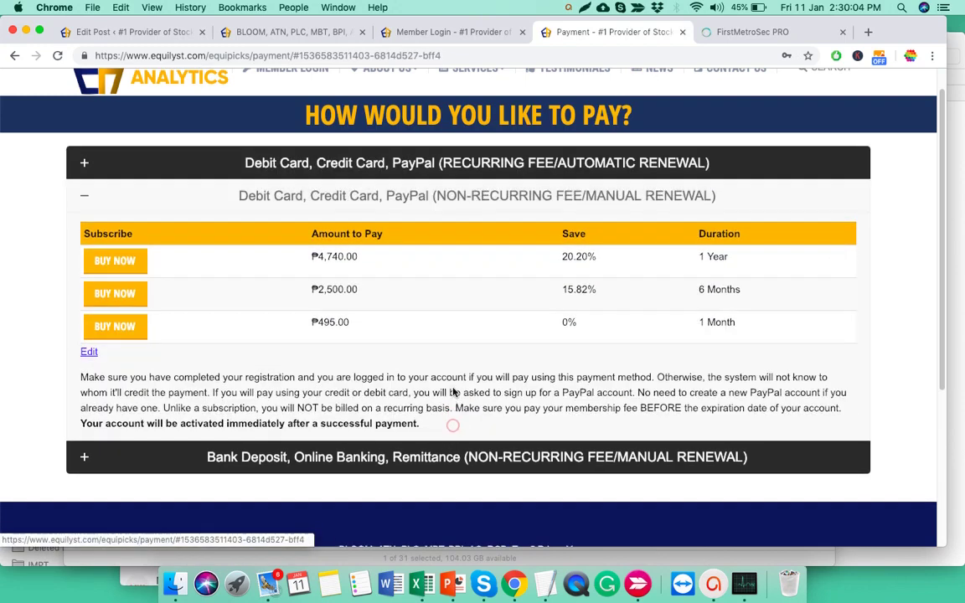
left_click(422, 450)
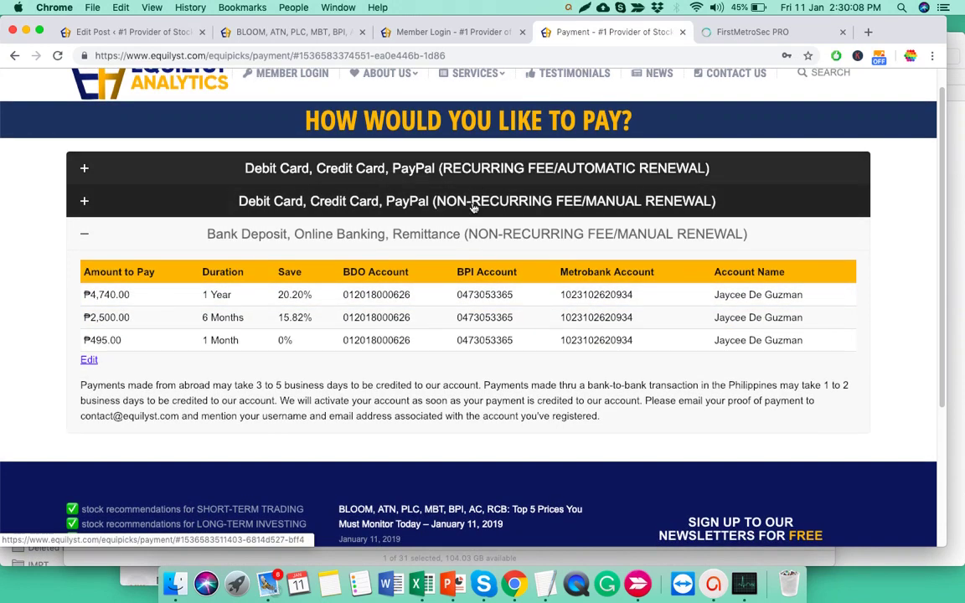
- Compare the manual-renewal card/PayPal option with the bank deposit option again, and end on the automatic-renewal plans
left_click(473, 204)
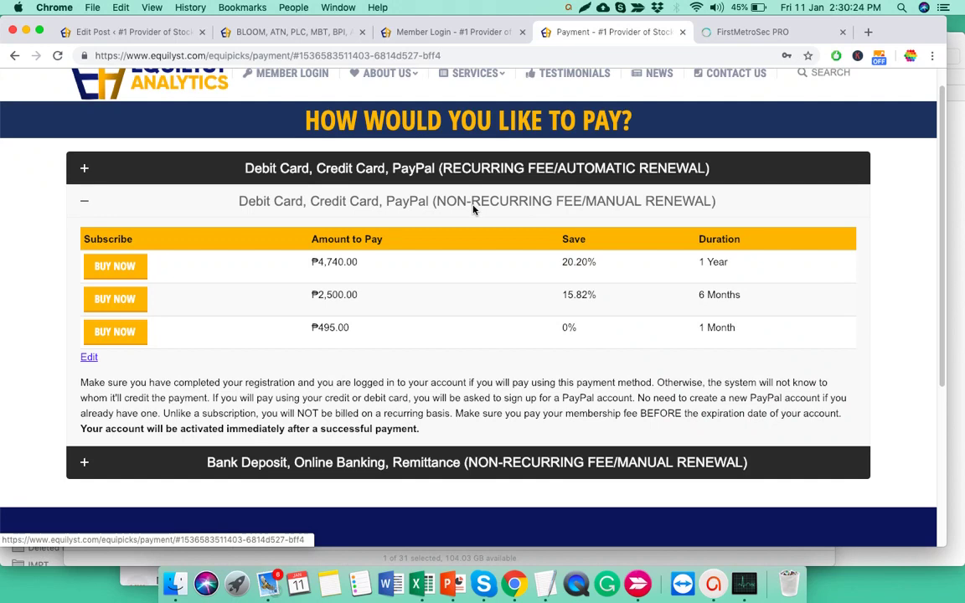
left_click(542, 474)
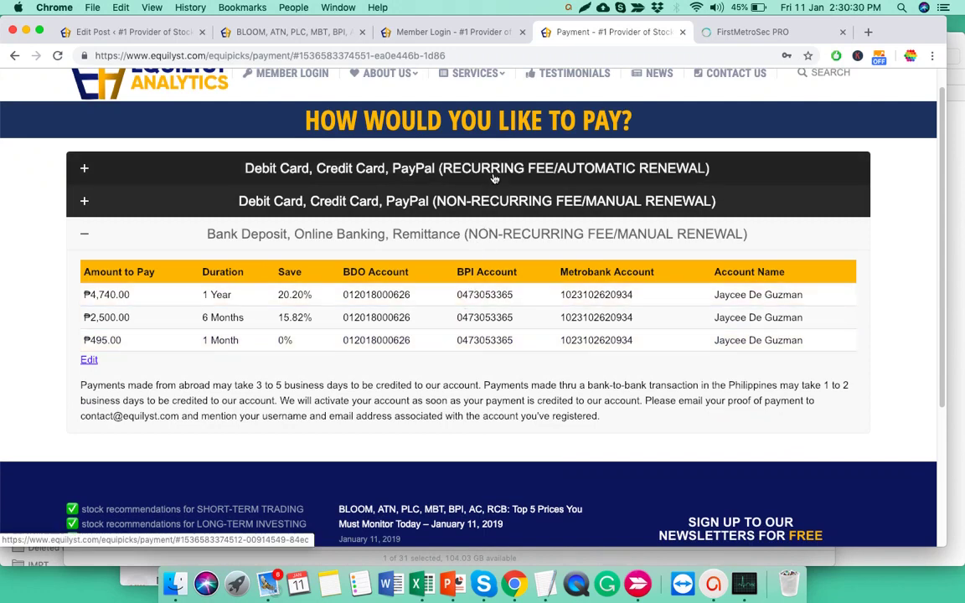
scroll(388, 274, "down", 1)
scroll(433, 312, "up", 2)
left_click(436, 226)
scroll(417, 251, "down", 2)
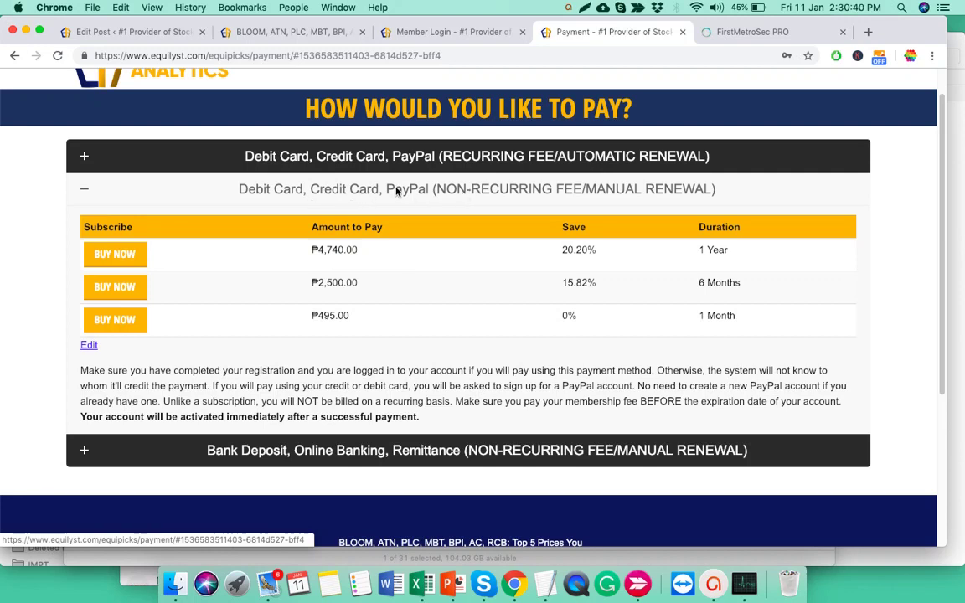
left_click(442, 450)
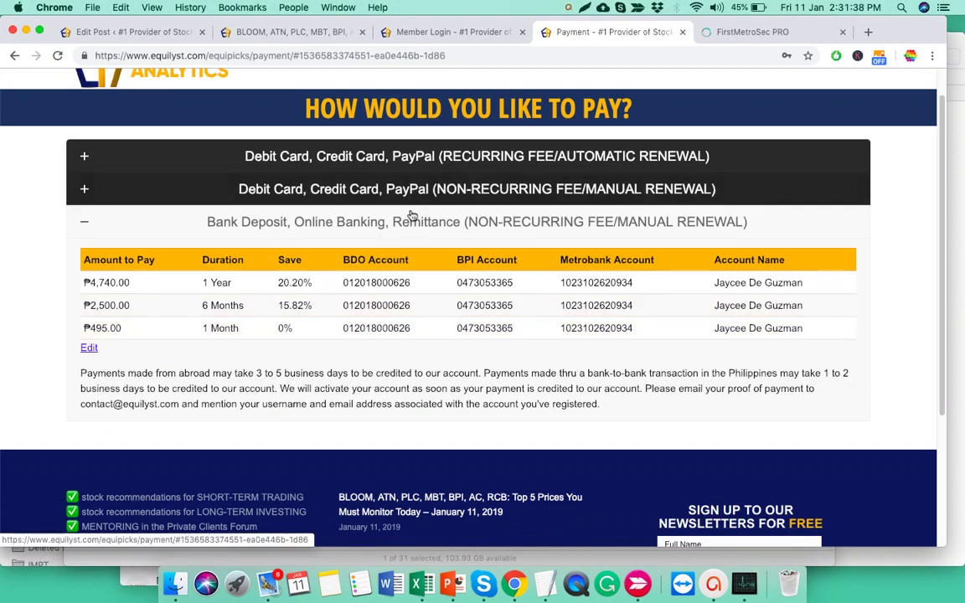
left_click(469, 161)
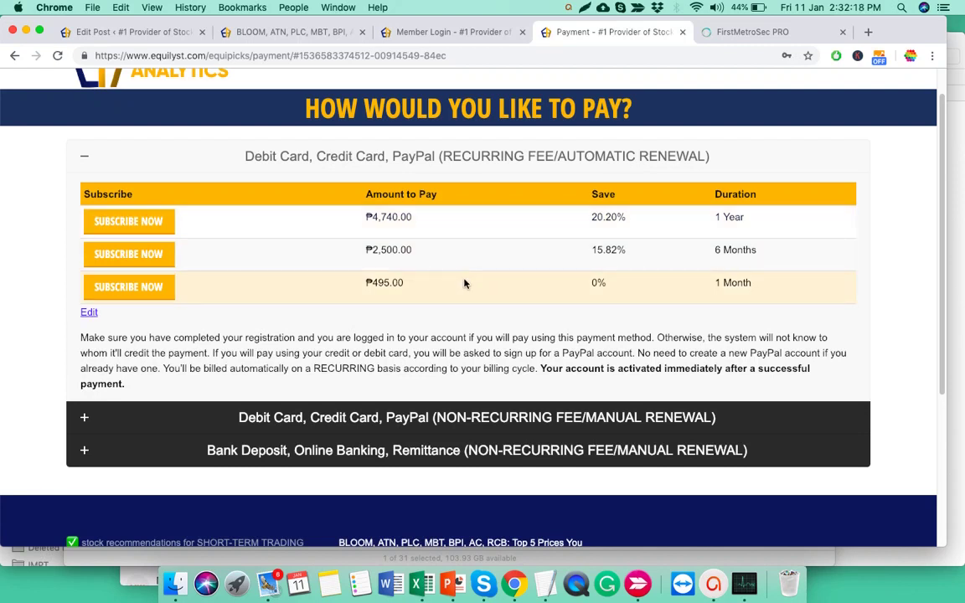
- Return to the top 5 prices article and review its stock list and the reasons for using the Price-Volume Distribution chart
left_click(317, 38)
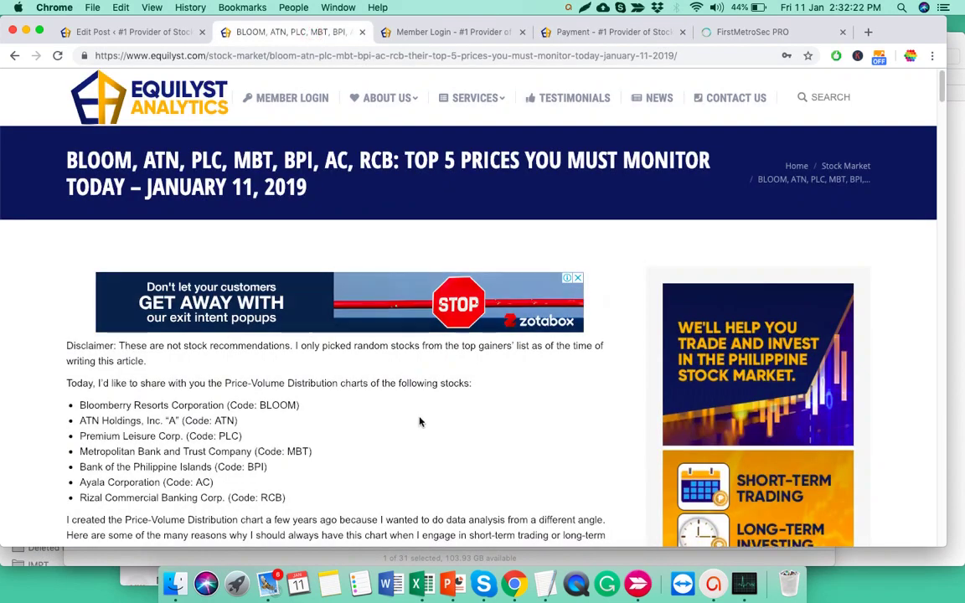
scroll(421, 422, "down", 1)
scroll(420, 422, "down", 1)
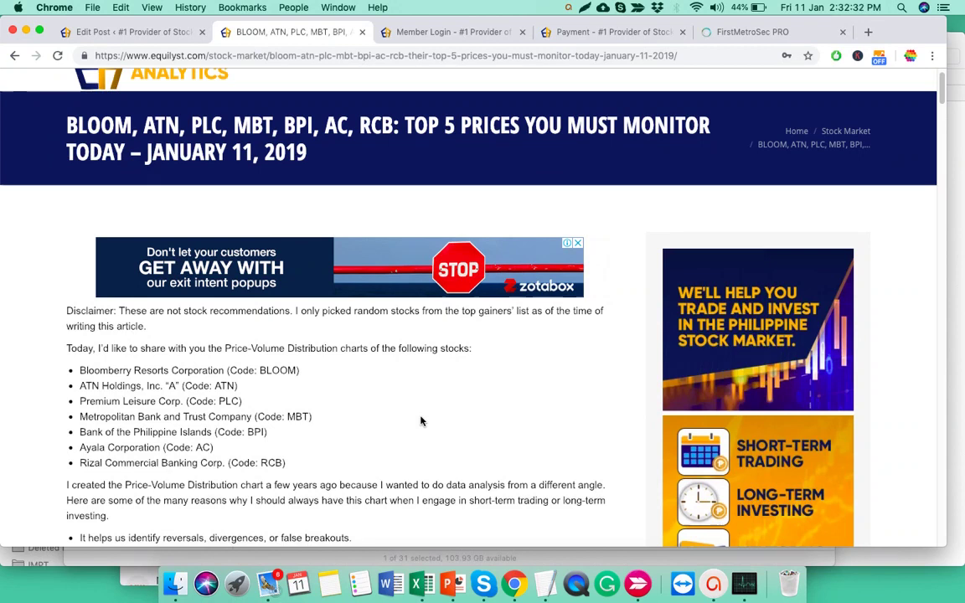
scroll(421, 420, "down", 1)
scroll(421, 421, "down", 1)
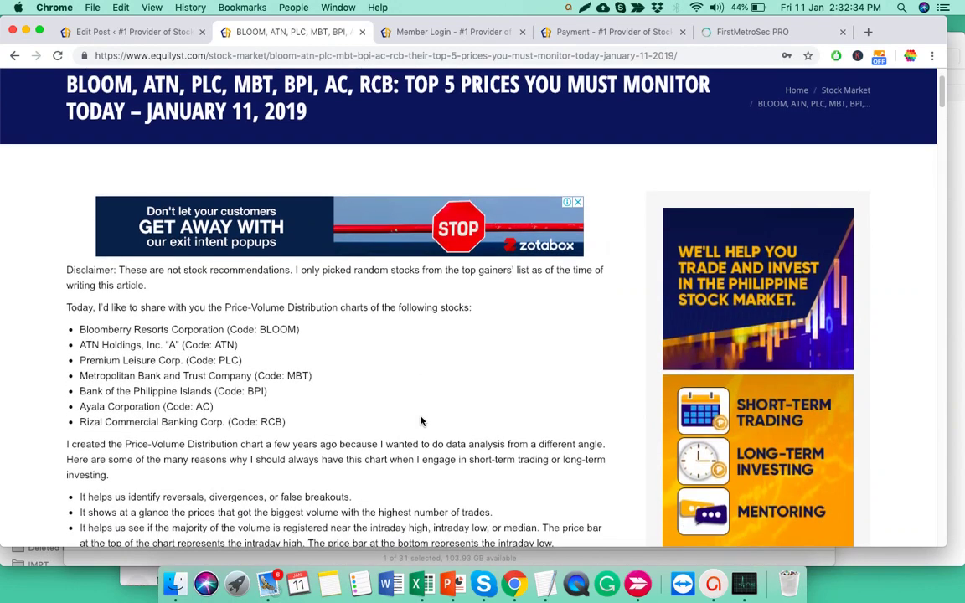
scroll(421, 420, "down", 2)
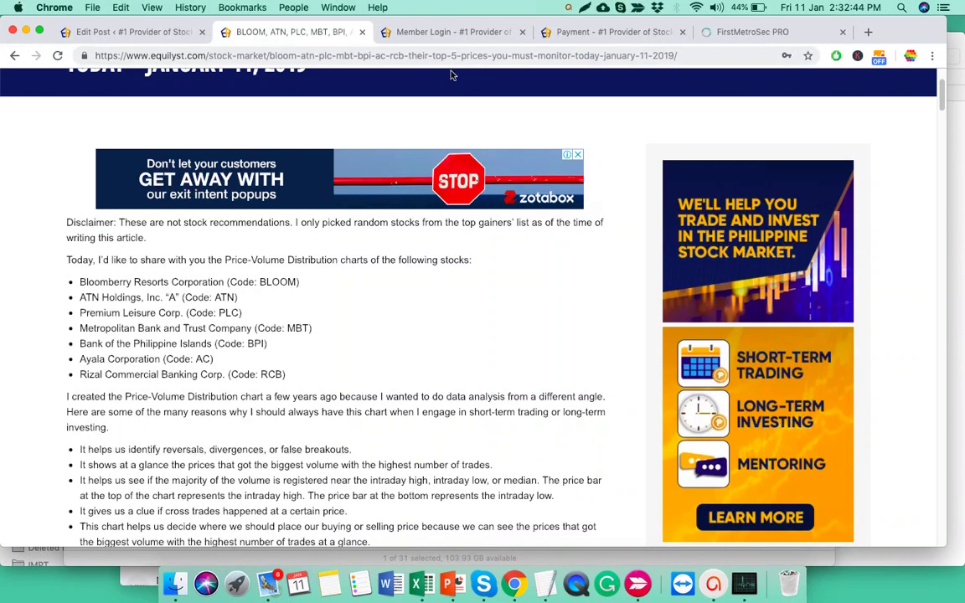
scroll(470, 278, "up", 3)
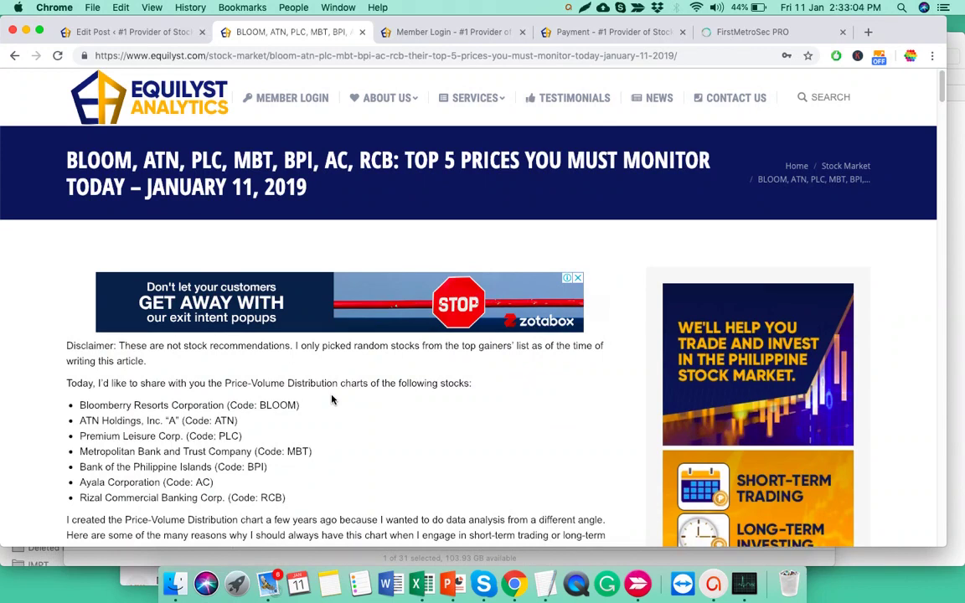
- Open the site's News page in a new browser tab and switch to it
right_click(659, 102)
left_click(689, 103)
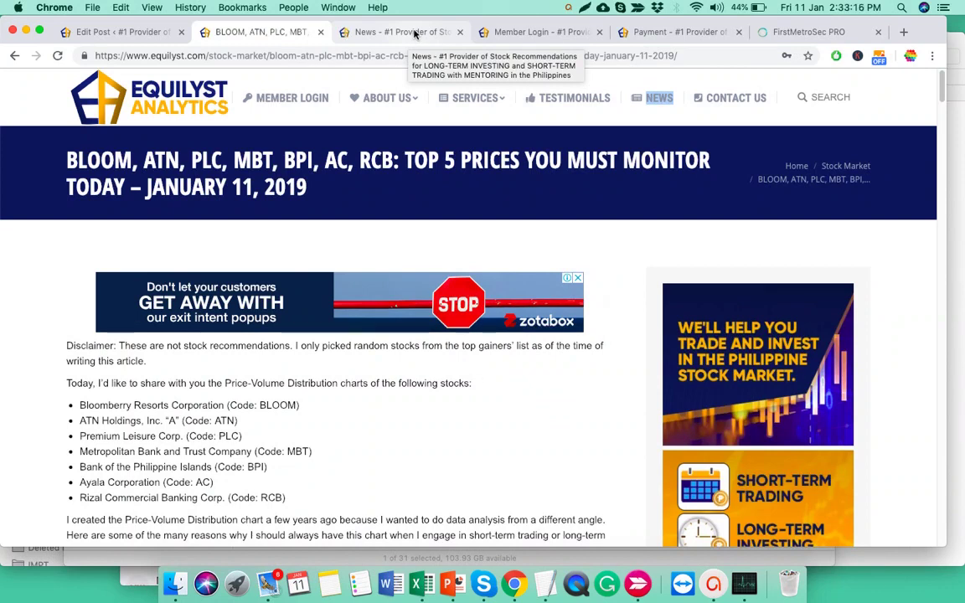
left_click(414, 33)
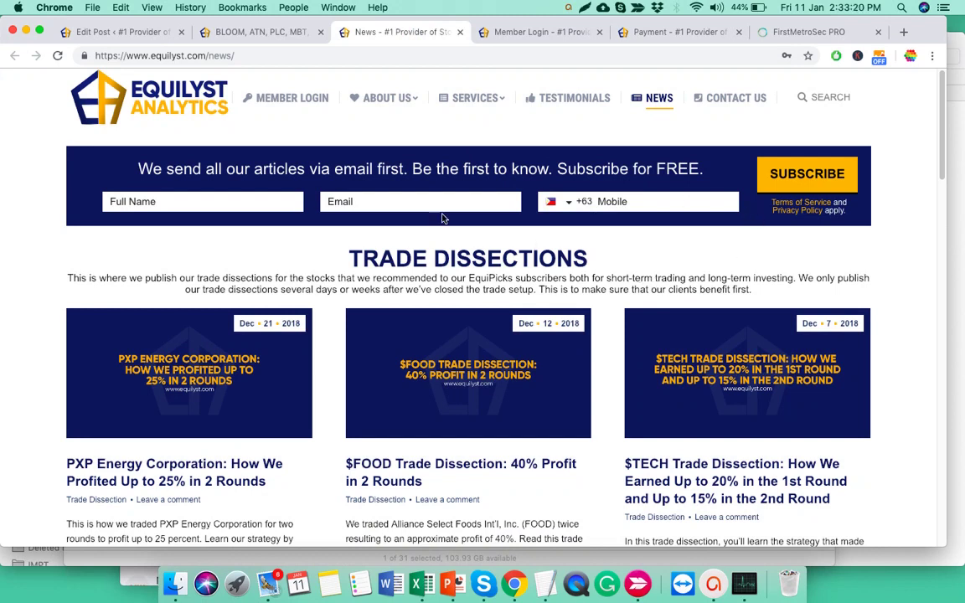
- Highlight the free article subscription line, look through the Trade Dissections on the News page, and return to the top 5 prices article
triple_click(393, 169)
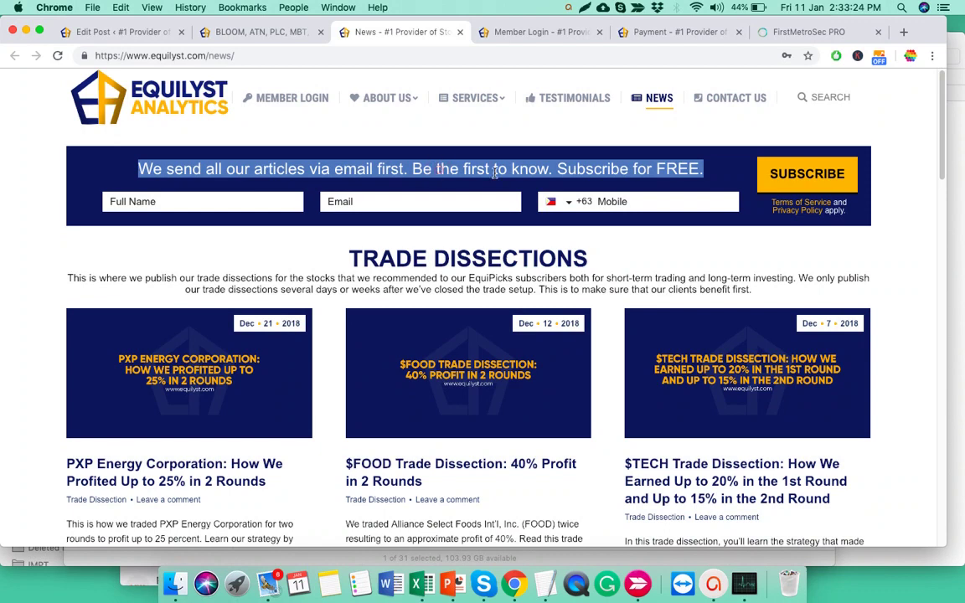
left_click(284, 203)
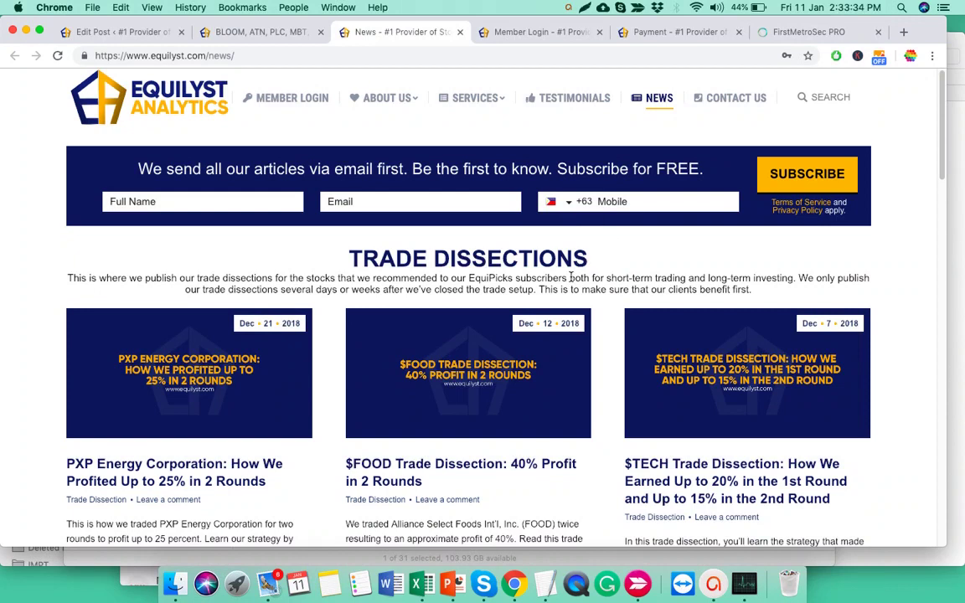
scroll(570, 277, "down", 8)
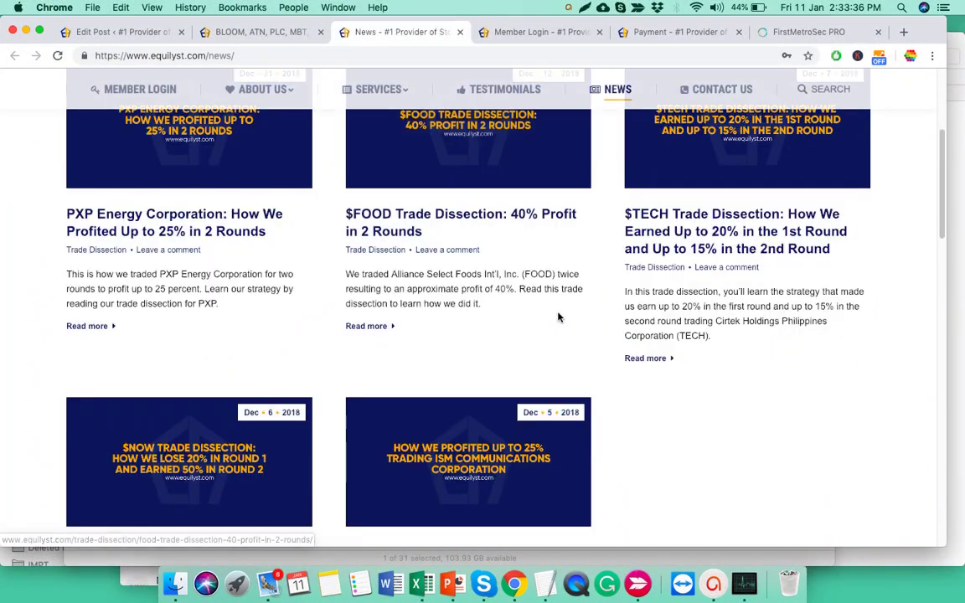
scroll(559, 318, "up", 8)
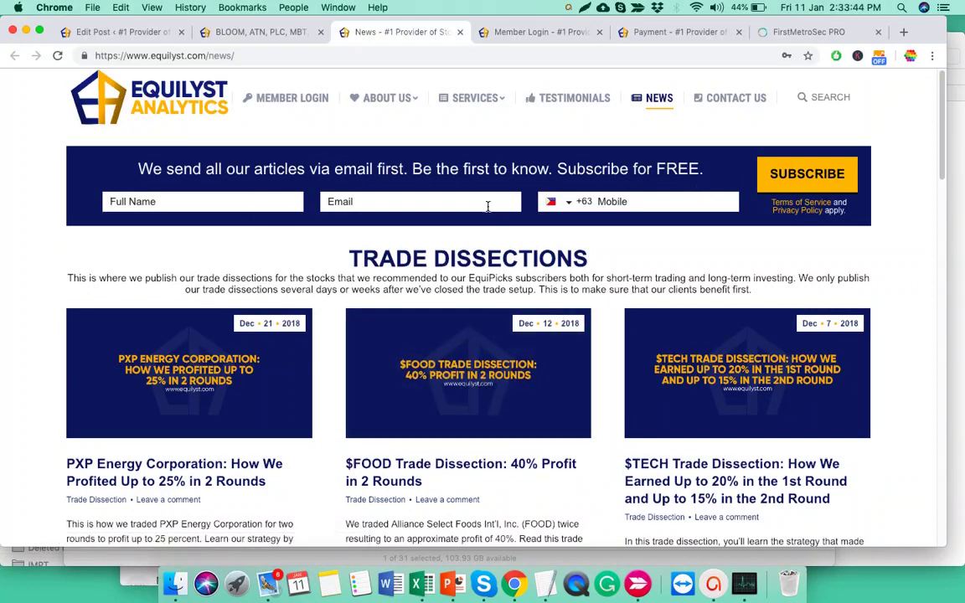
scroll(637, 263, "down", 5)
scroll(637, 263, "up", 5)
left_click(255, 31)
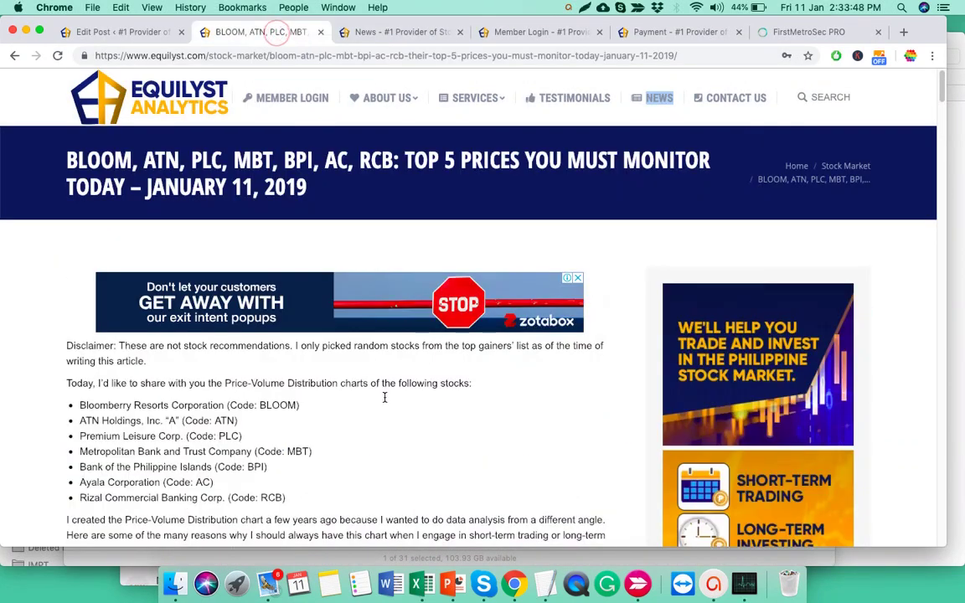